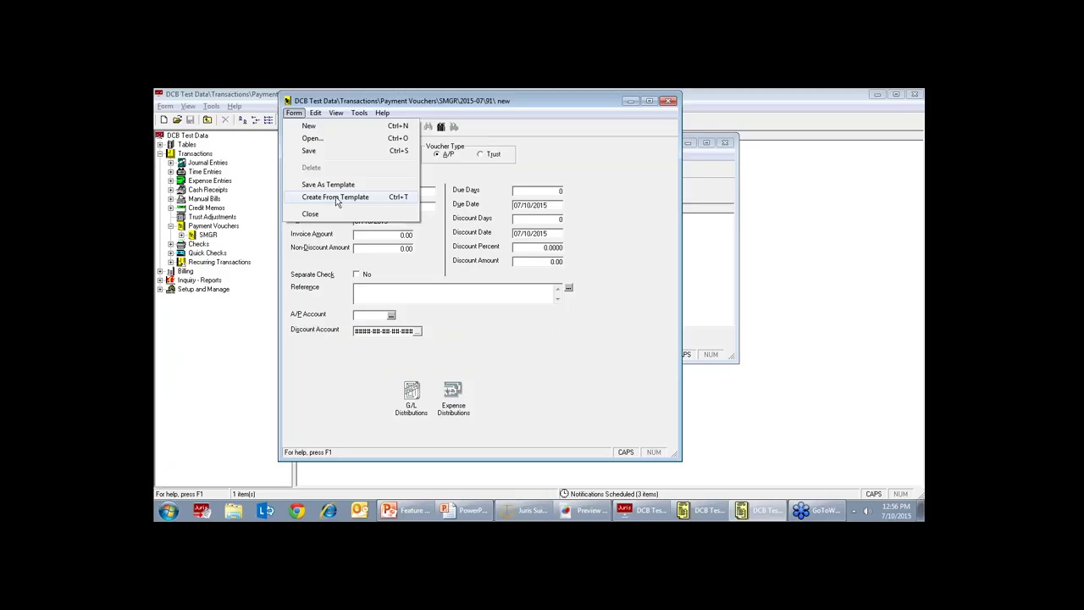
- Fill a new voucher from the Rent template and set its reference to 'July rent'
{"action": "left_click", "coordinate": [336, 196]}
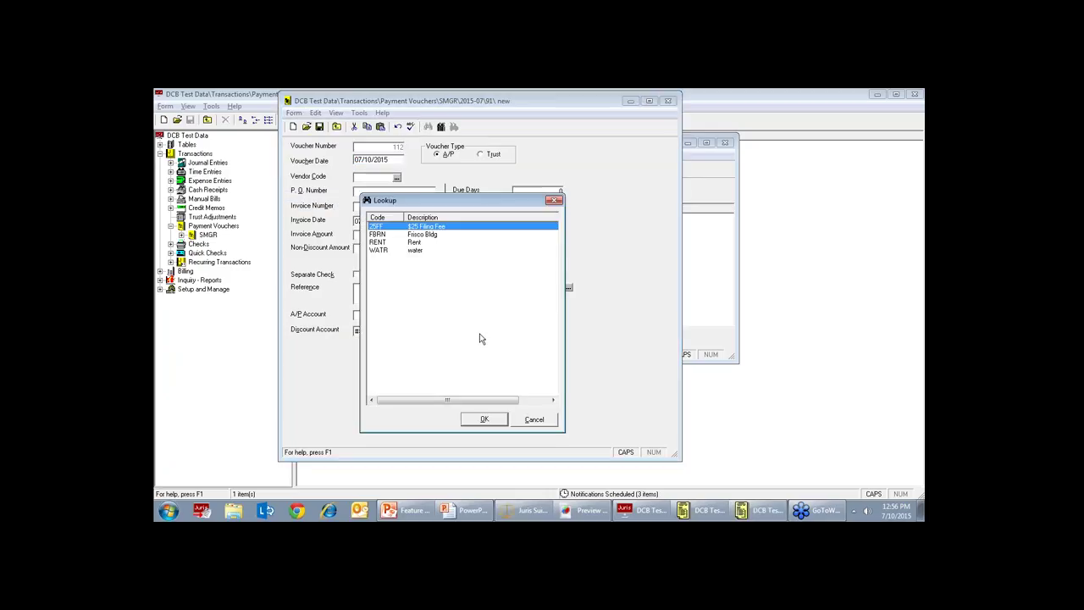
{"action": "double_click", "coordinate": [415, 243]}
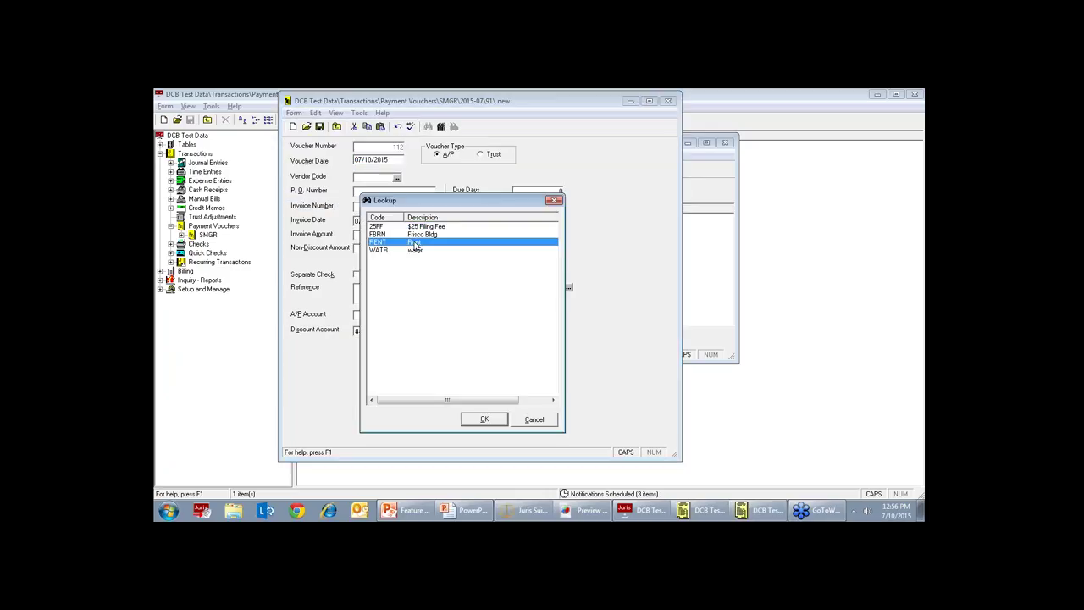
{"action": "left_click", "coordinate": [385, 234]}
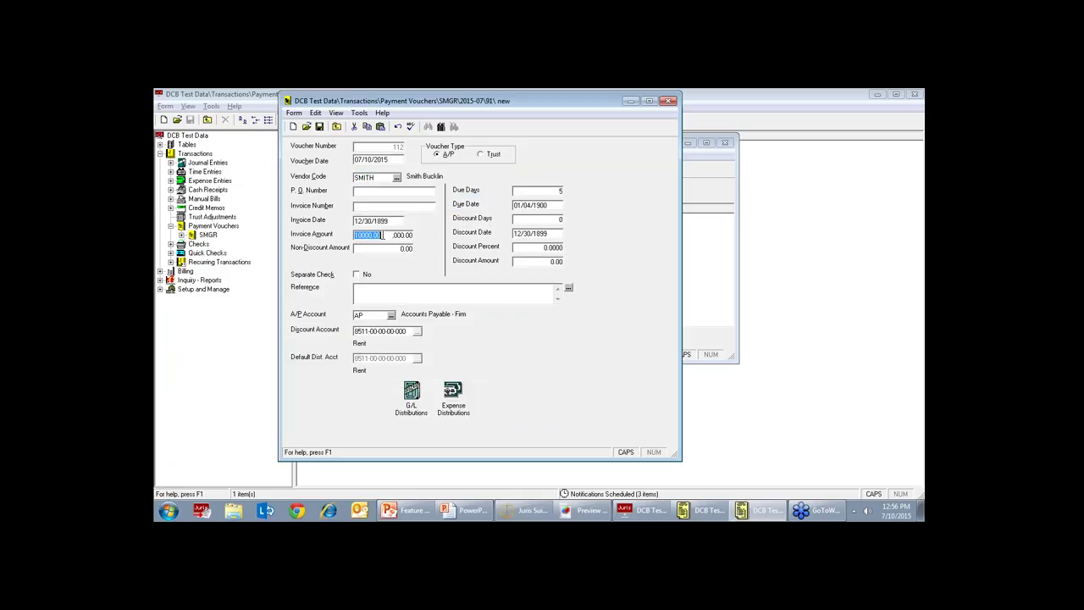
{"action": "left_click", "coordinate": [385, 294]}
{"action": "type", "text": "JU"}
{"action": "key", "text": "Caps_Lock"}
{"action": "key", "text": "BackSpace"}
{"action": "key", "text": "BackSpace"}
{"action": "key", "text": "BackSpace"}
{"action": "key", "text": "BackSpace"}
{"action": "key", "text": "BackSpace"}
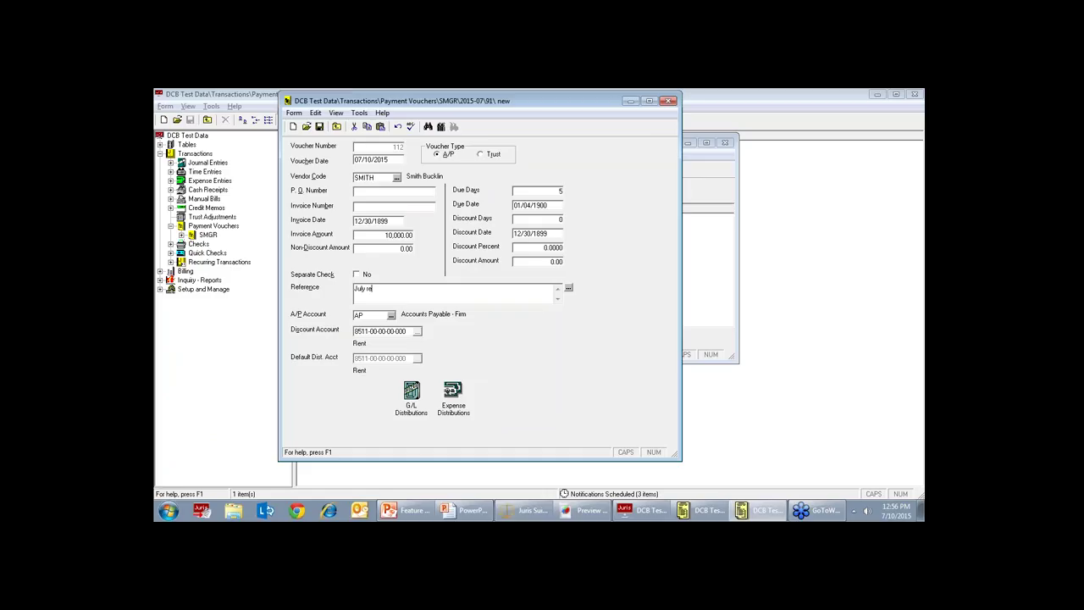
{"action": "type", "text": "July rent"}
{"action": "key", "text": "Tab"}
- Add the invoice number and correct the invoice date to 07/10/2015
{"action": "left_click", "coordinate": [320, 127]}
{"action": "left_click", "coordinate": [645, 359]}
{"action": "type", "text": "12341234"}
{"action": "left_click", "coordinate": [320, 127]}
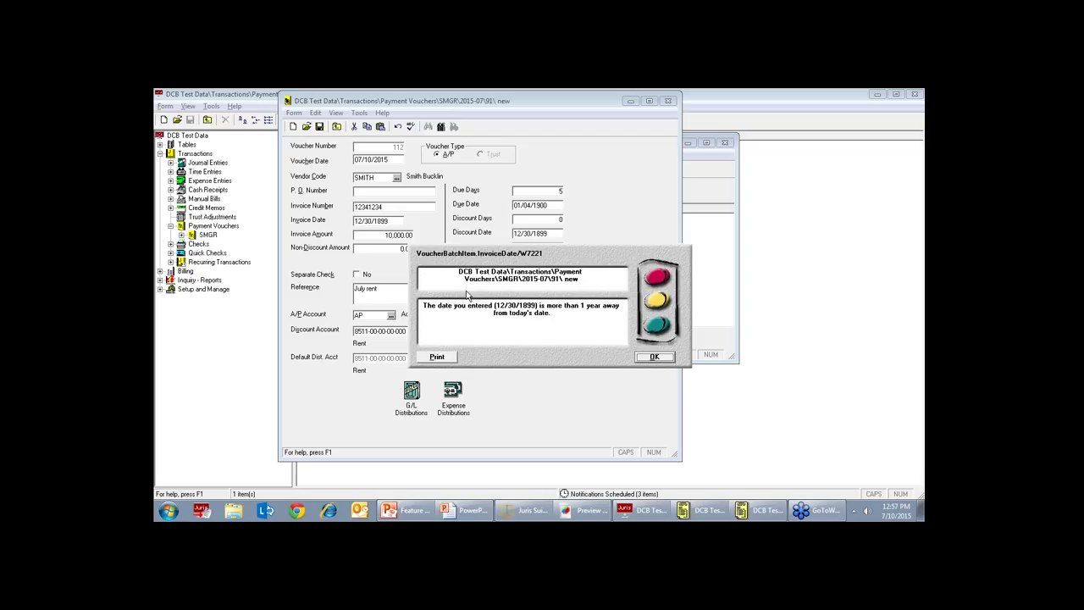
{"action": "left_click", "coordinate": [655, 359]}
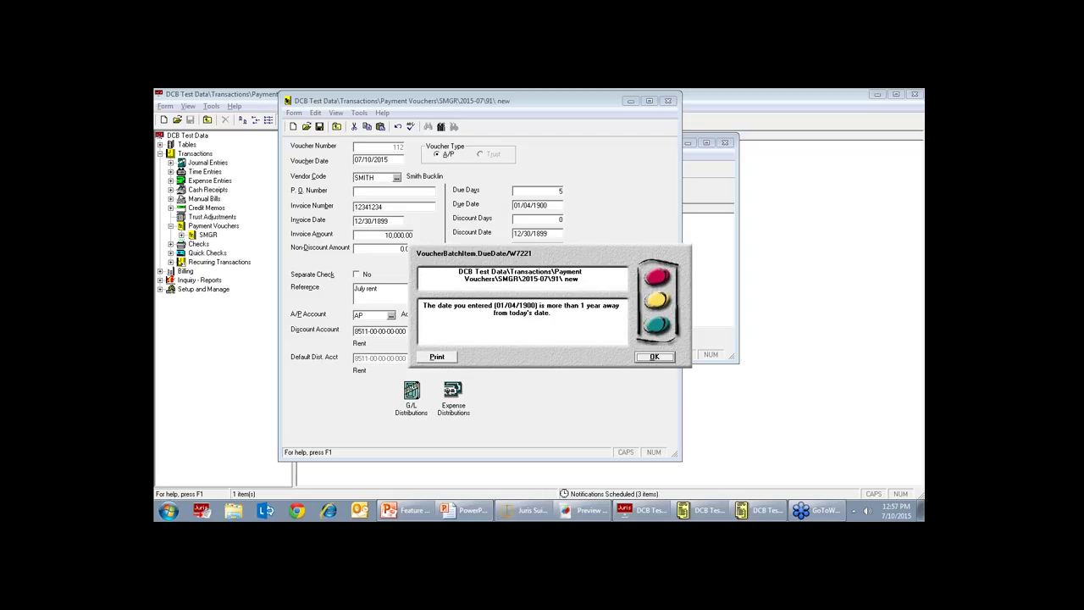
{"action": "left_click", "coordinate": [653, 358]}
{"action": "left_click", "coordinate": [393, 221]}
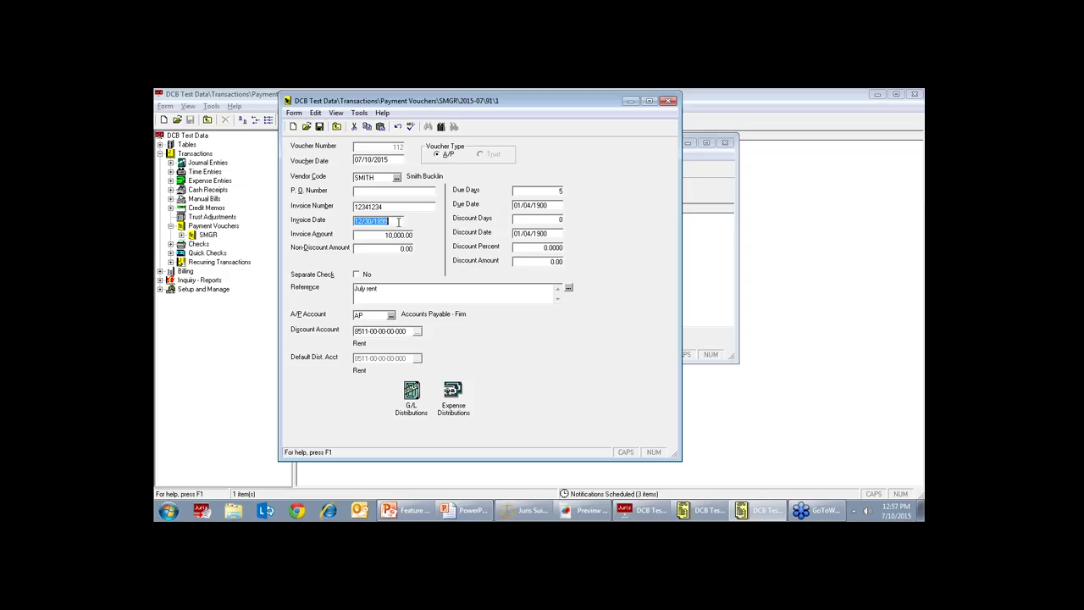
{"action": "type", "text": "07/10/2015"}
{"action": "key", "text": "Tab"}
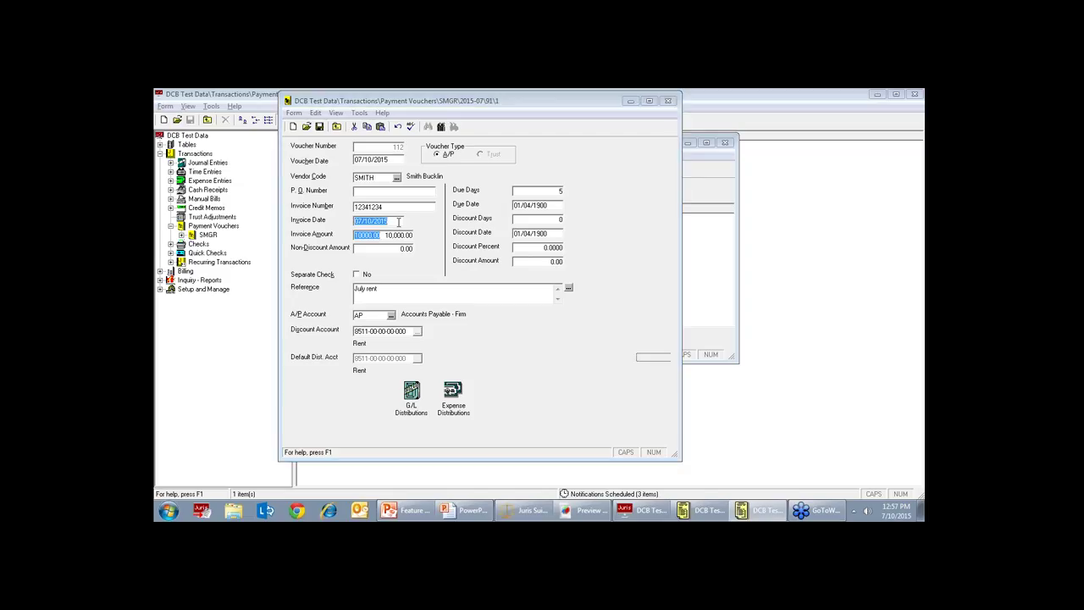
{"action": "left_click", "coordinate": [655, 356]}
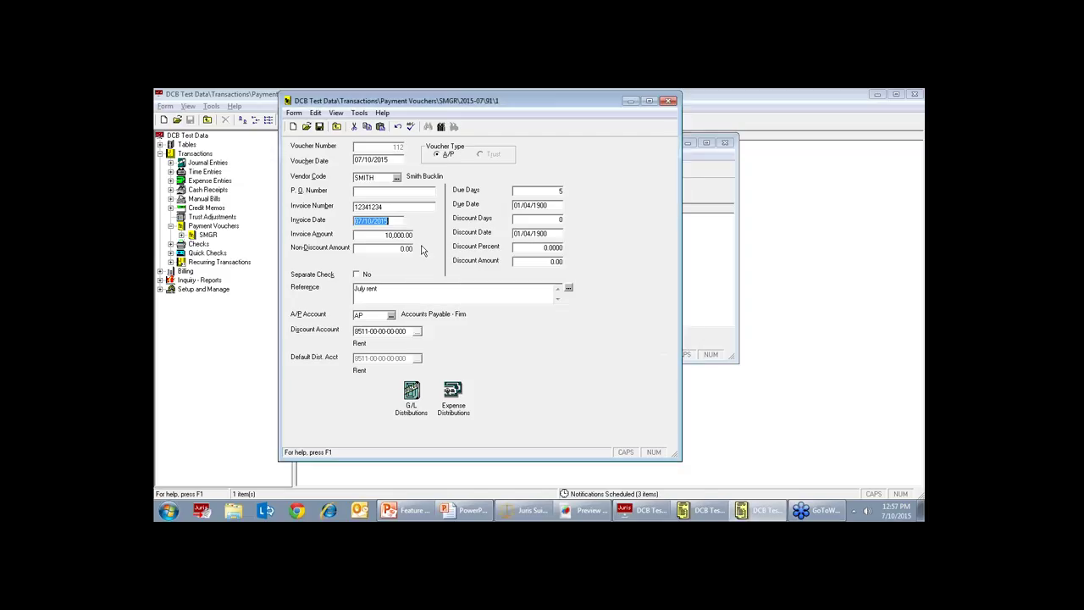
- Save the 10,000.00 rent voucher, then close the voucher form and batch 91
{"action": "left_click", "coordinate": [319, 127]}
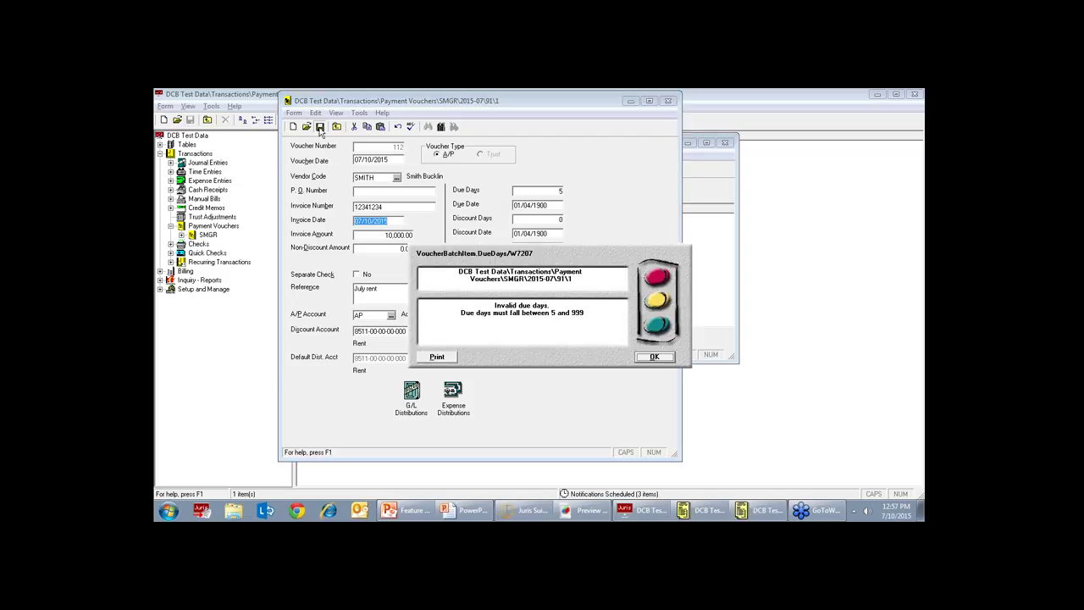
{"action": "left_click", "coordinate": [652, 357]}
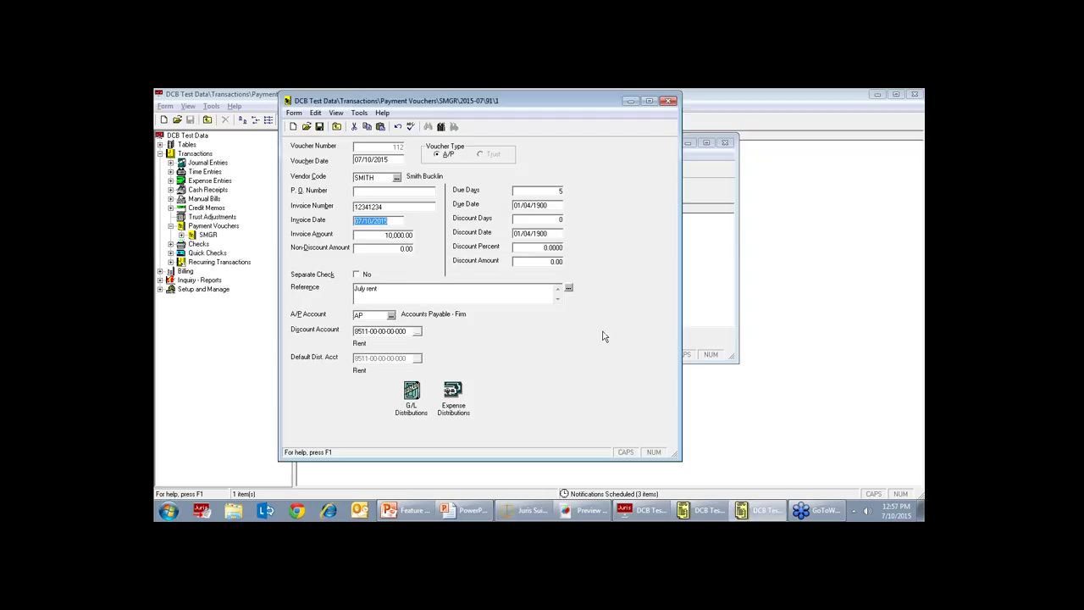
{"action": "left_click", "coordinate": [554, 190]}
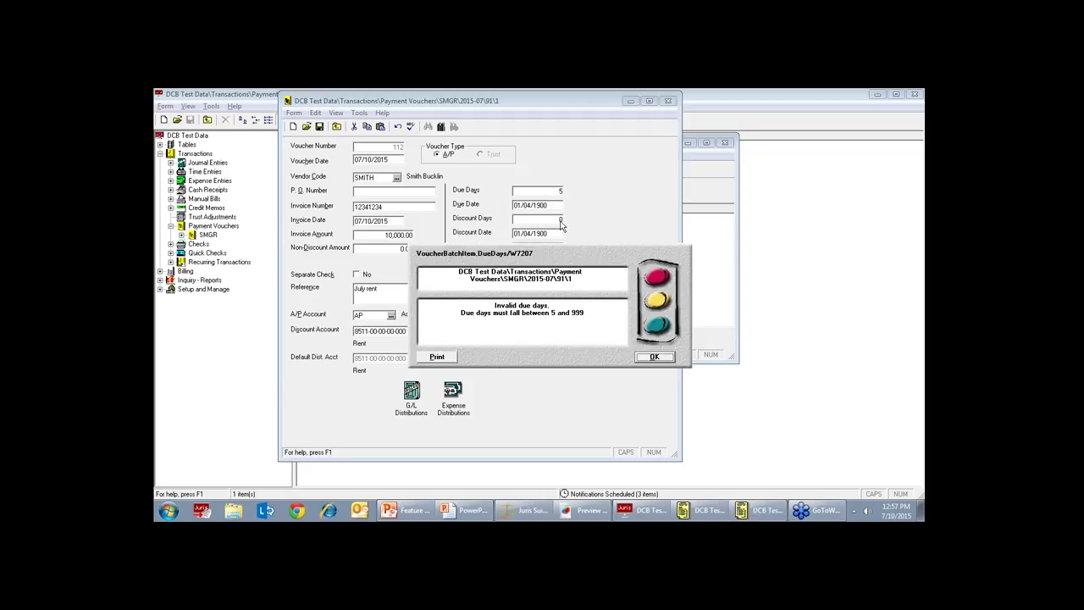
{"action": "left_click", "coordinate": [653, 357]}
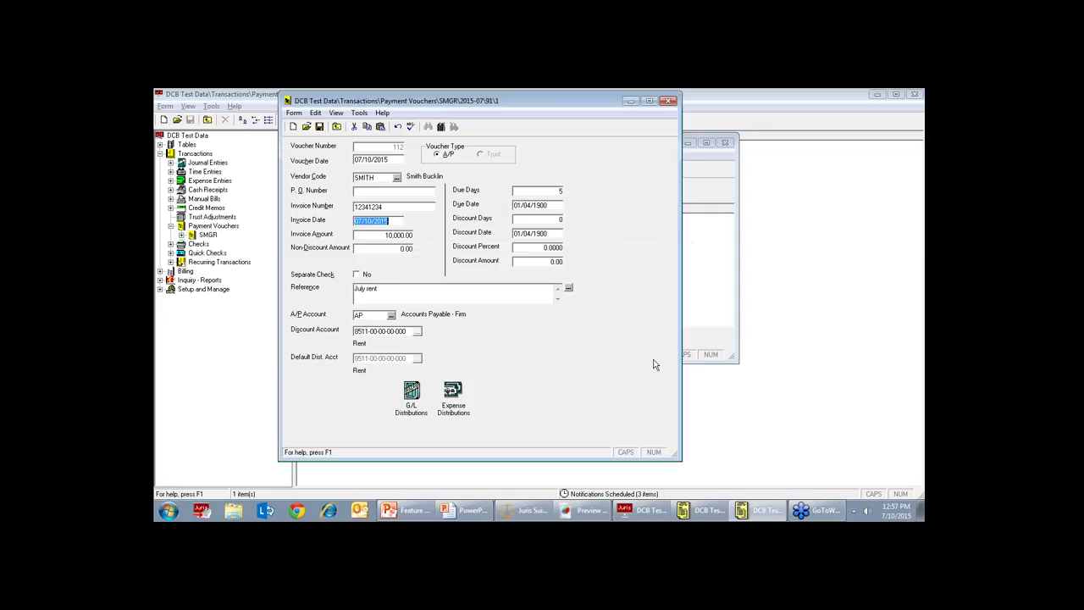
{"action": "left_click", "coordinate": [336, 127]}
{"action": "left_click", "coordinate": [571, 339]}
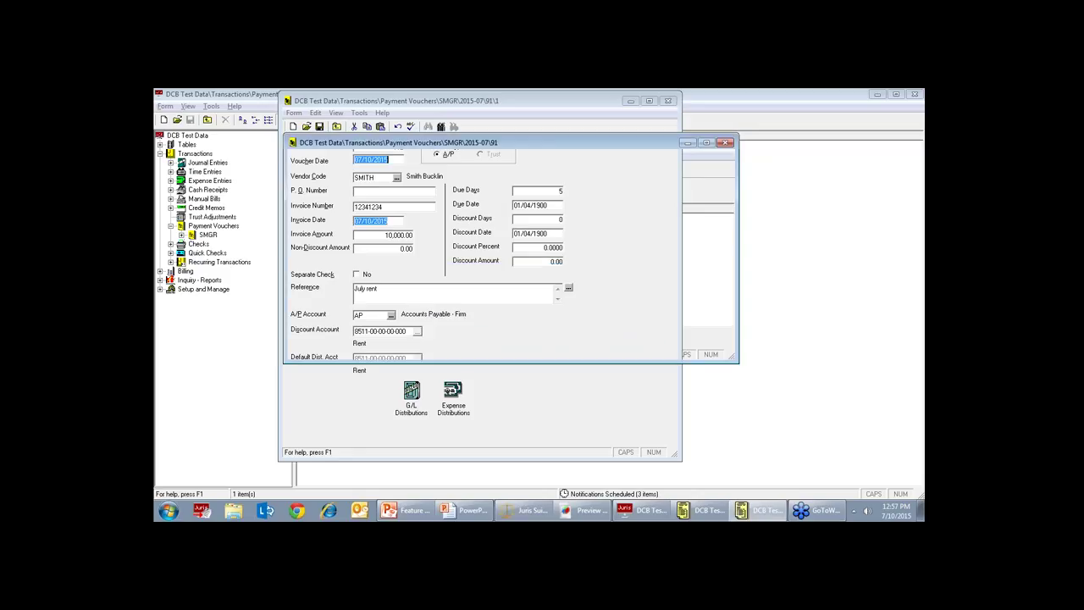
{"action": "left_click", "coordinate": [340, 168]}
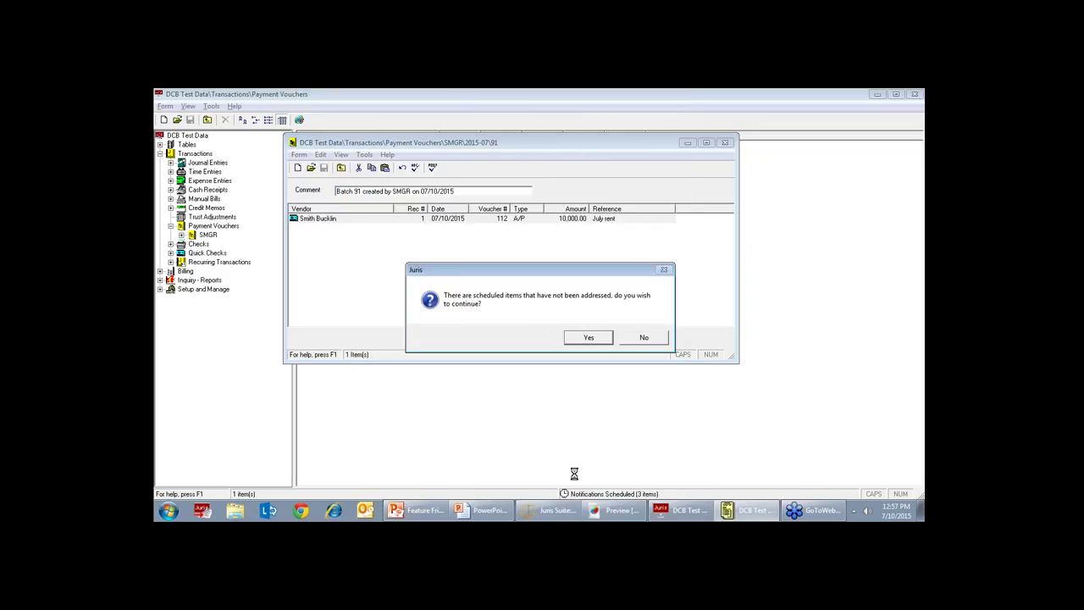
- Dismiss the scheduled-items prompt and list the existing recurring voucher templates
{"action": "left_click", "coordinate": [645, 338]}
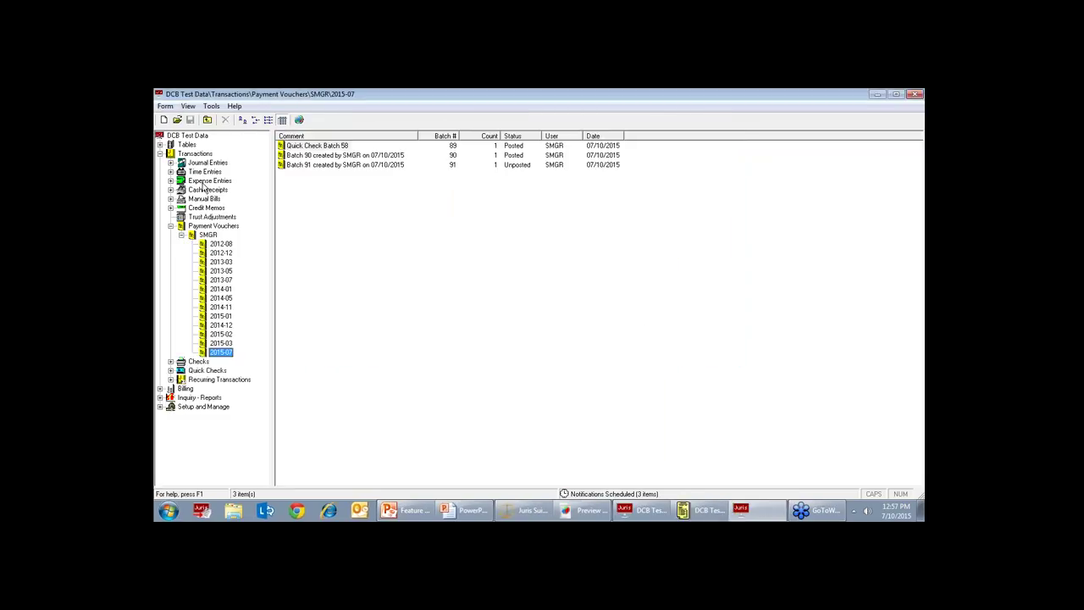
{"action": "left_click", "coordinate": [337, 159]}
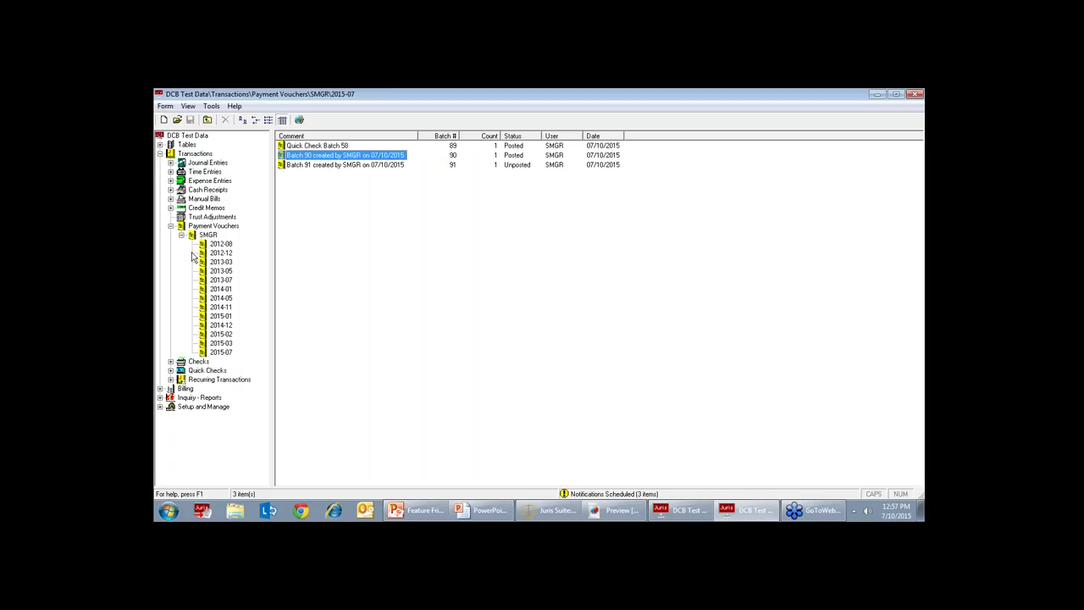
{"action": "left_click", "coordinate": [195, 154]}
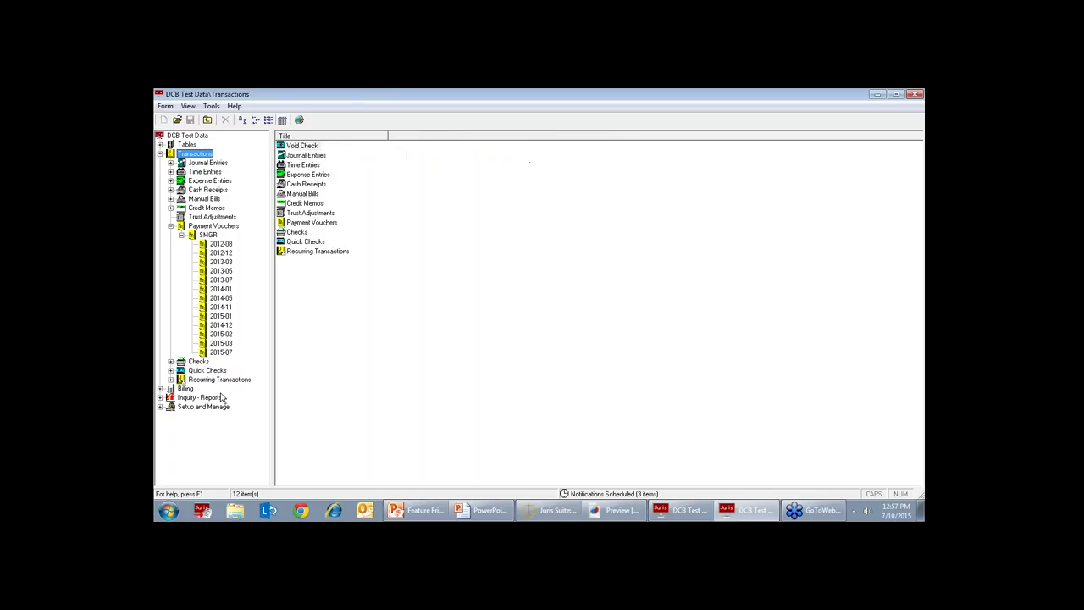
{"action": "left_click", "coordinate": [218, 380]}
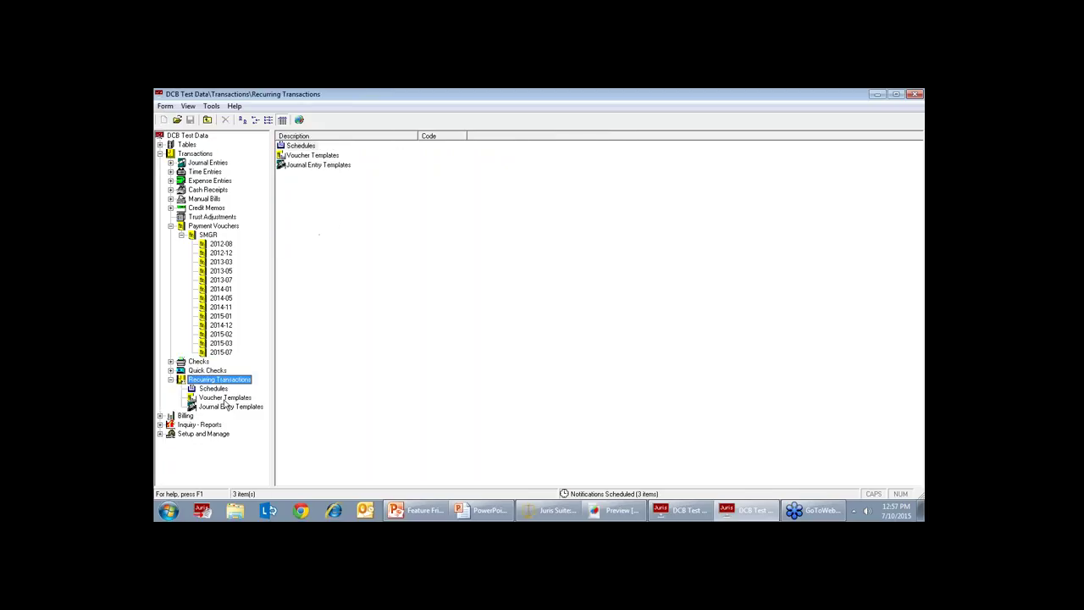
{"action": "left_click", "coordinate": [225, 397]}
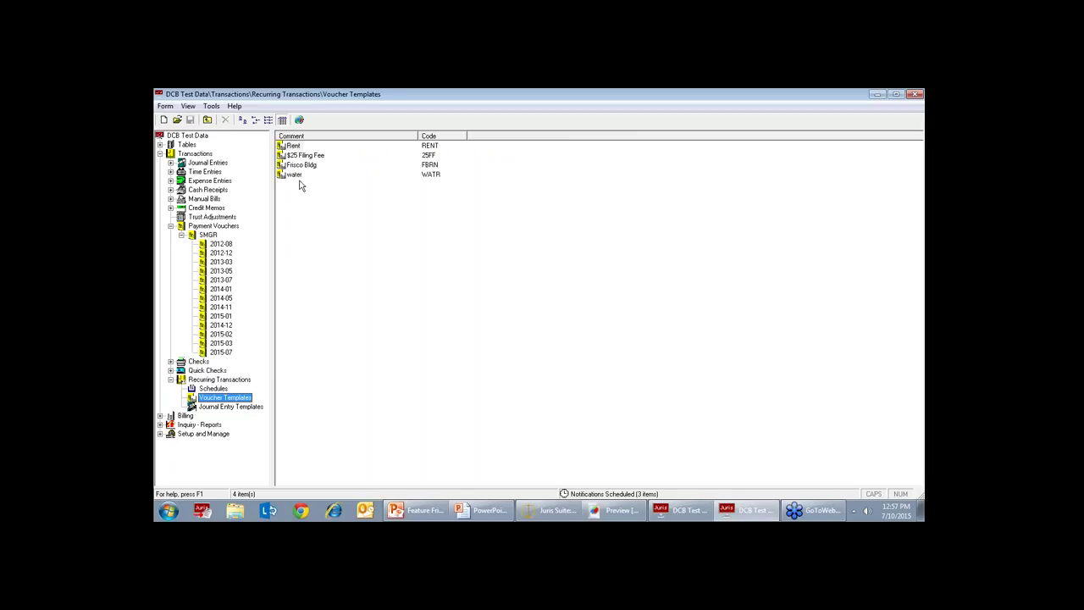
- Start a new voucher template named TEST with comment RENT
{"action": "left_click", "coordinate": [164, 119]}
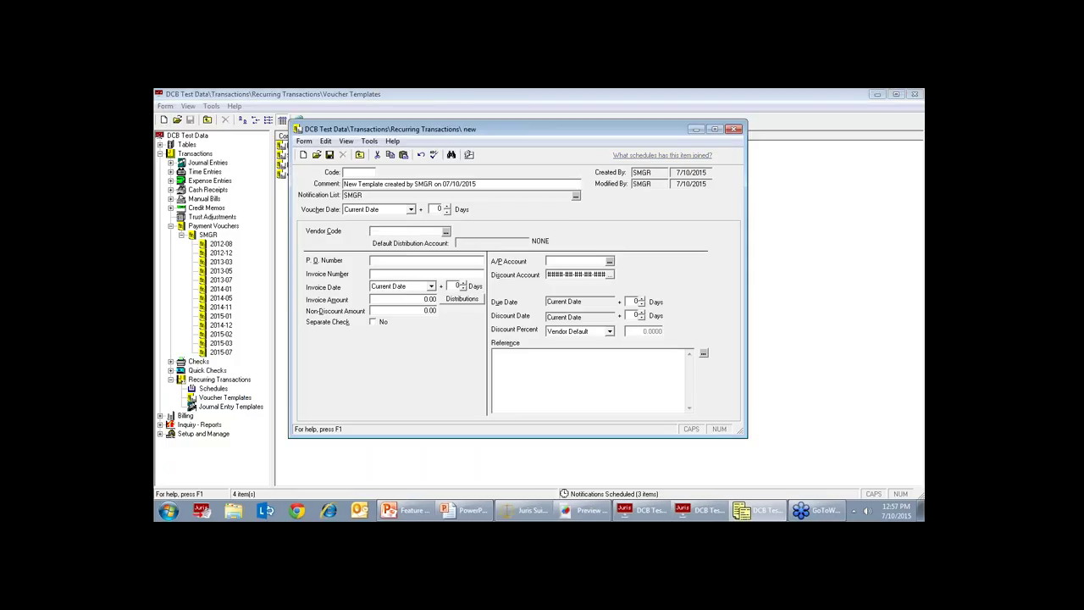
{"action": "type", "text": "TEST"}
{"action": "key", "text": "Tab"}
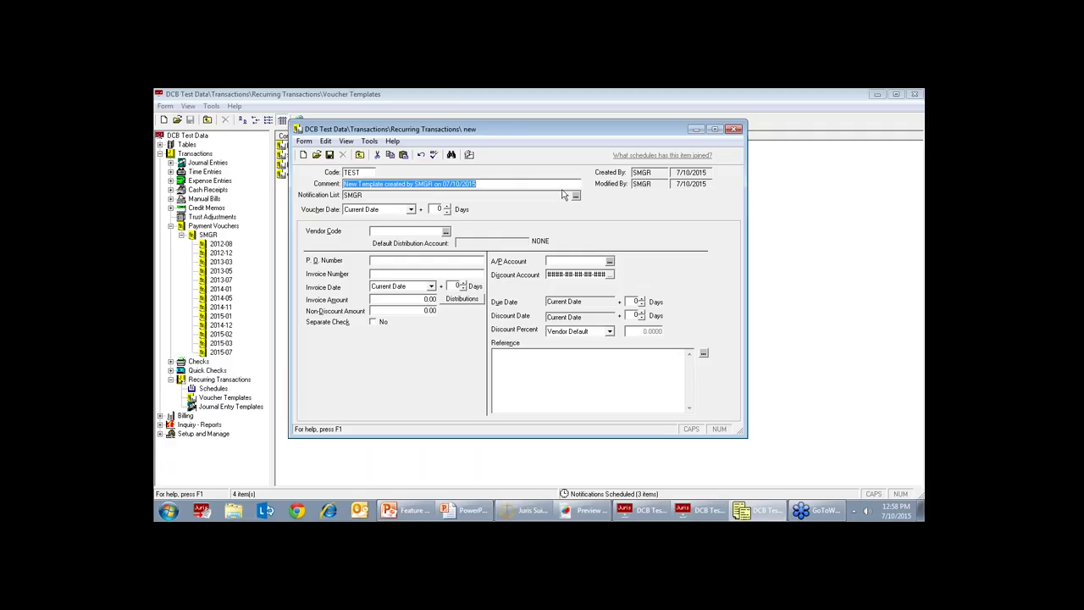
{"action": "type", "text": "m"}
{"action": "key", "text": "Caps_Lock"}
{"action": "type", "text": "RENT"}
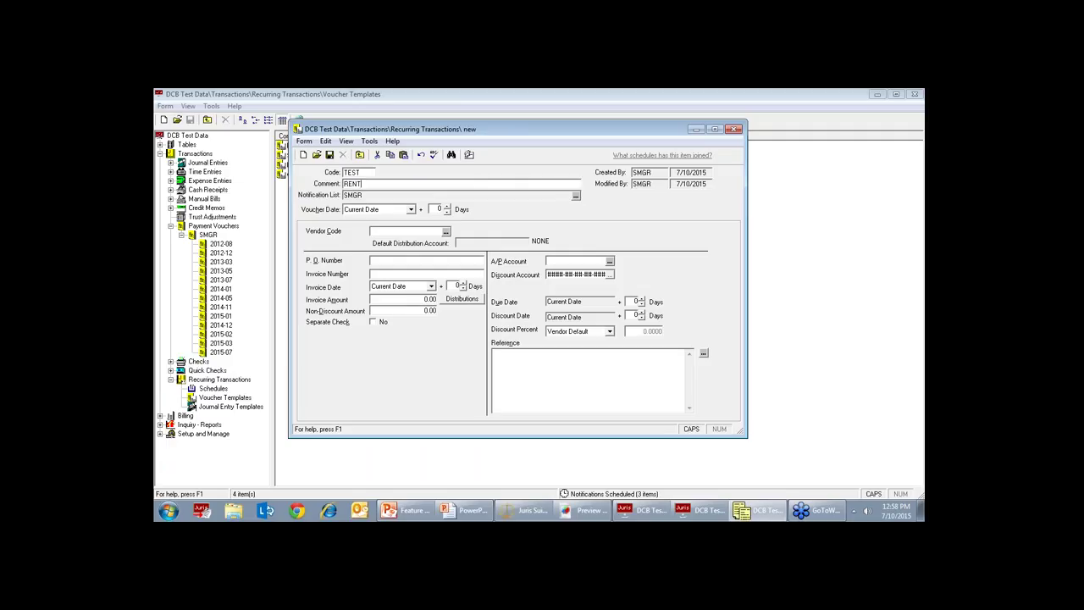
{"action": "key", "text": "Tab"}
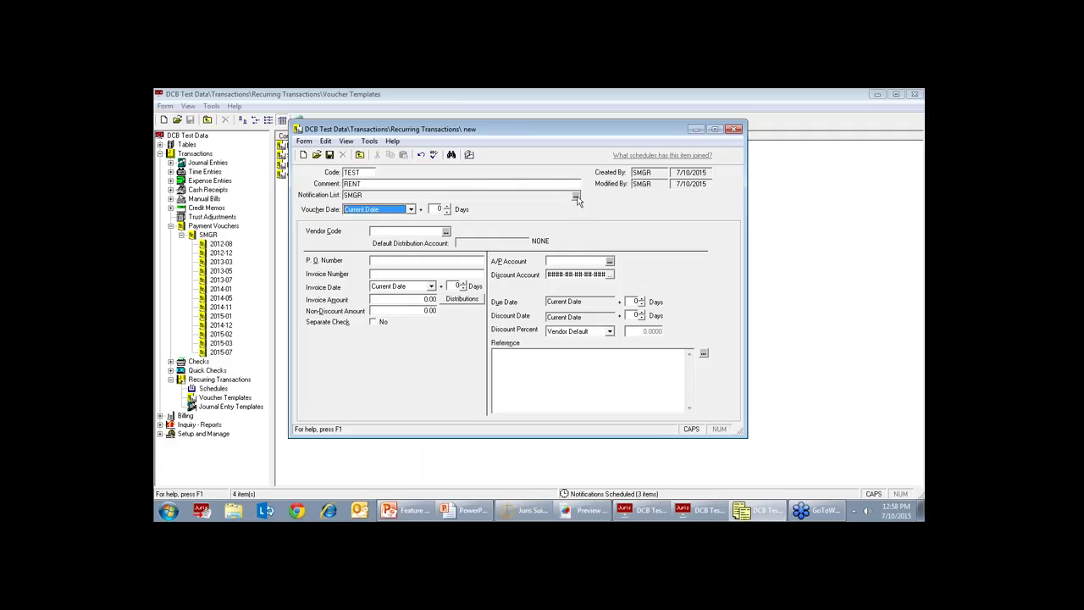
- Add another user to the TEST template's notification list
{"action": "left_click", "coordinate": [575, 196]}
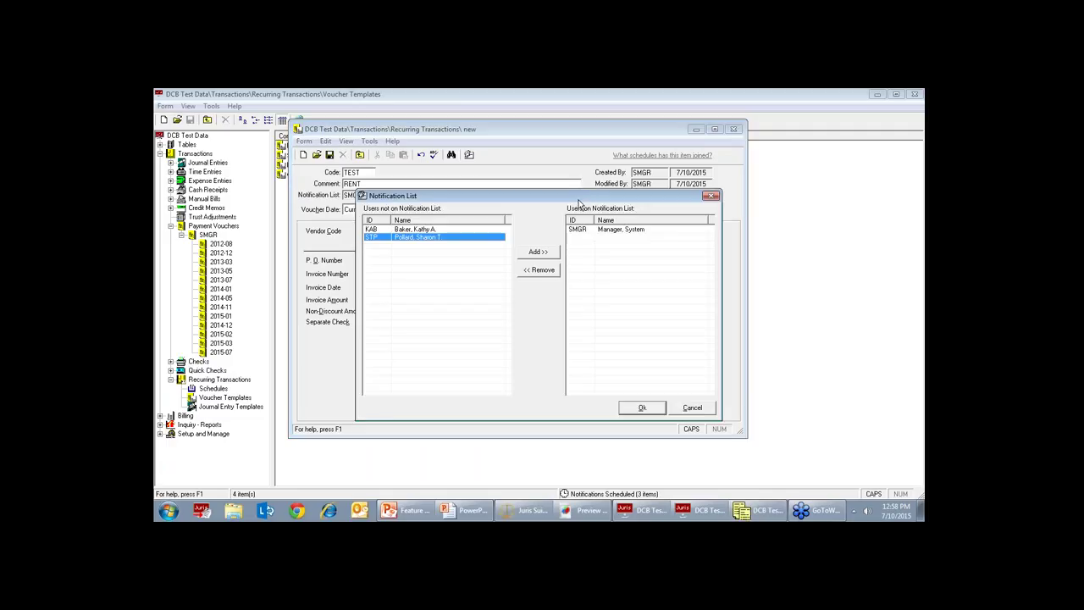
{"action": "left_click", "coordinate": [711, 196]}
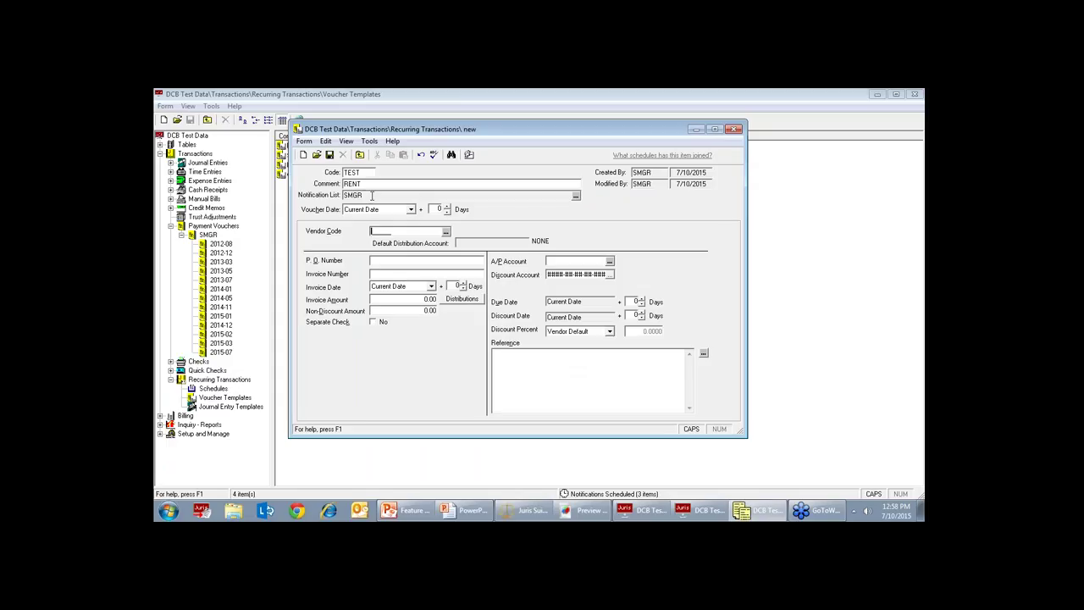
{"action": "double_click", "coordinate": [371, 196]}
{"action": "left_click", "coordinate": [576, 196]}
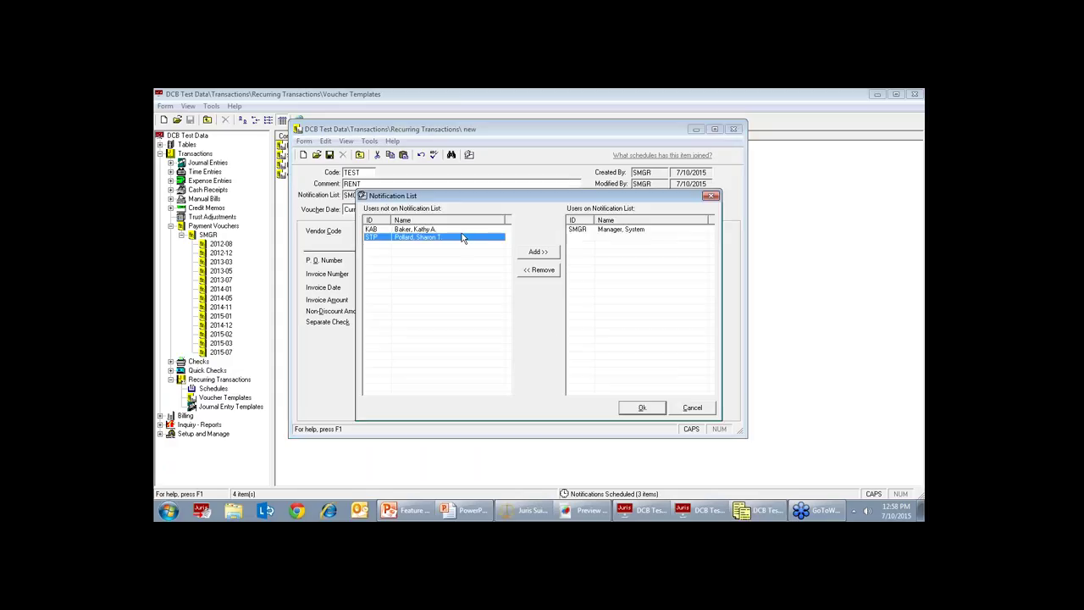
{"action": "double_click", "coordinate": [465, 234]}
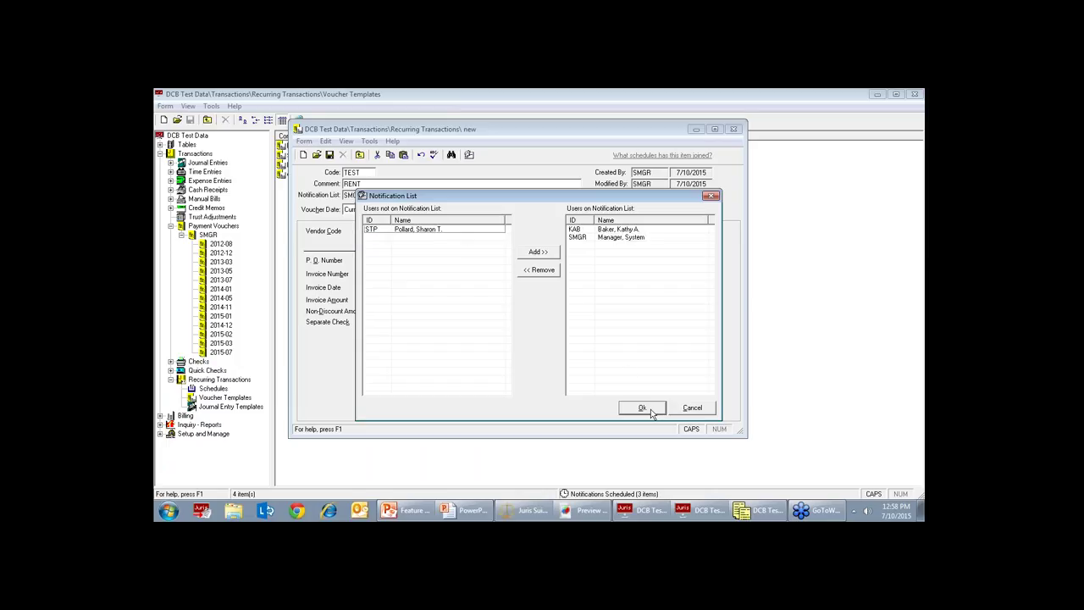
{"action": "left_click", "coordinate": [649, 409]}
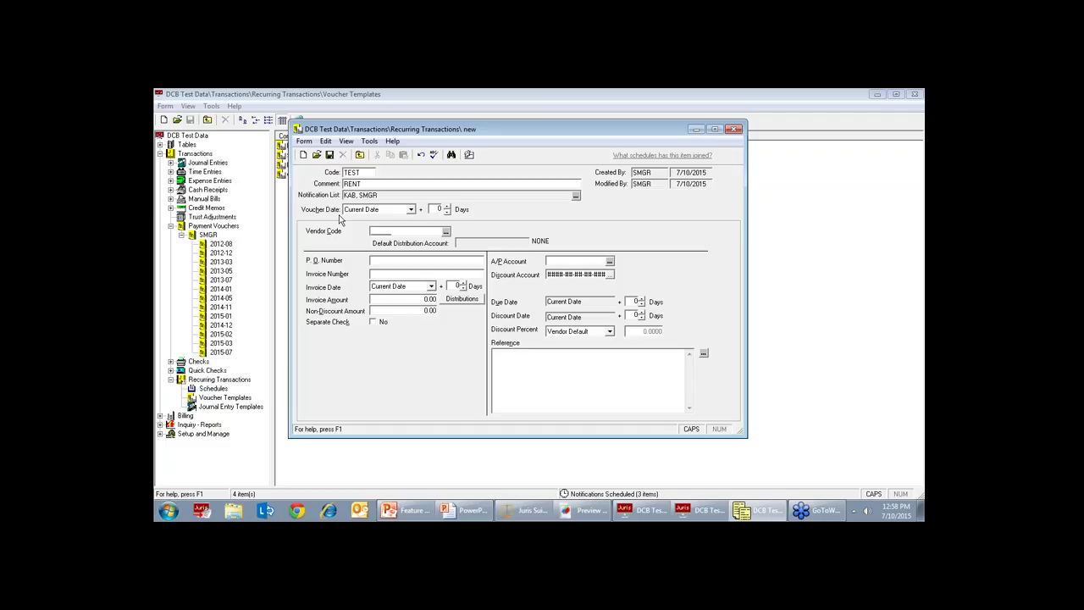
- Set the template's vendor to SMITH and its A/P account to AP
{"action": "left_click", "coordinate": [446, 231]}
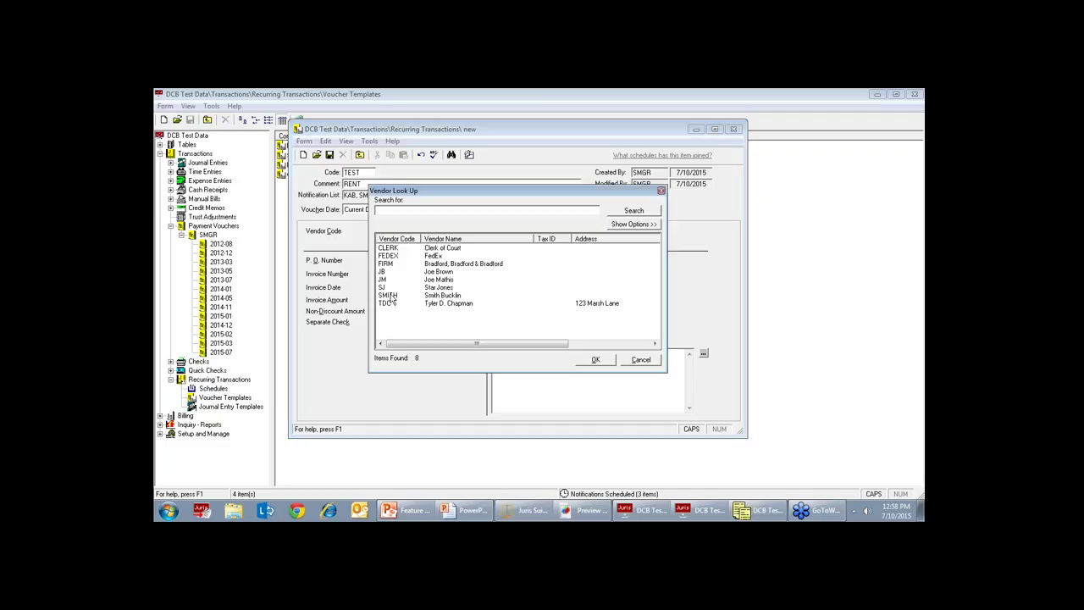
{"action": "double_click", "coordinate": [390, 296]}
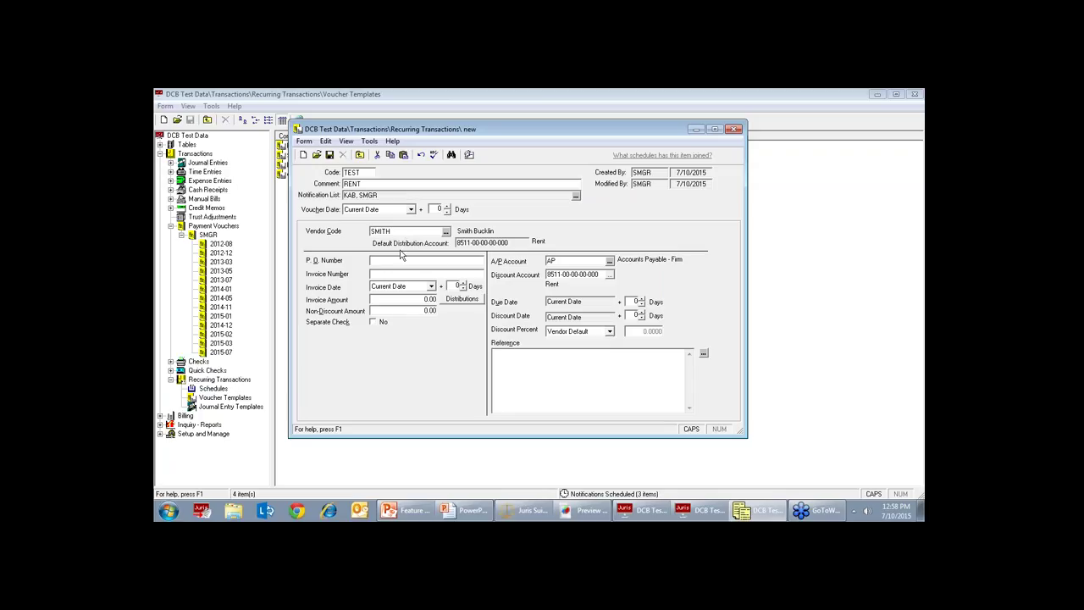
{"action": "left_click", "coordinate": [517, 245]}
{"action": "left_click", "coordinate": [609, 261]}
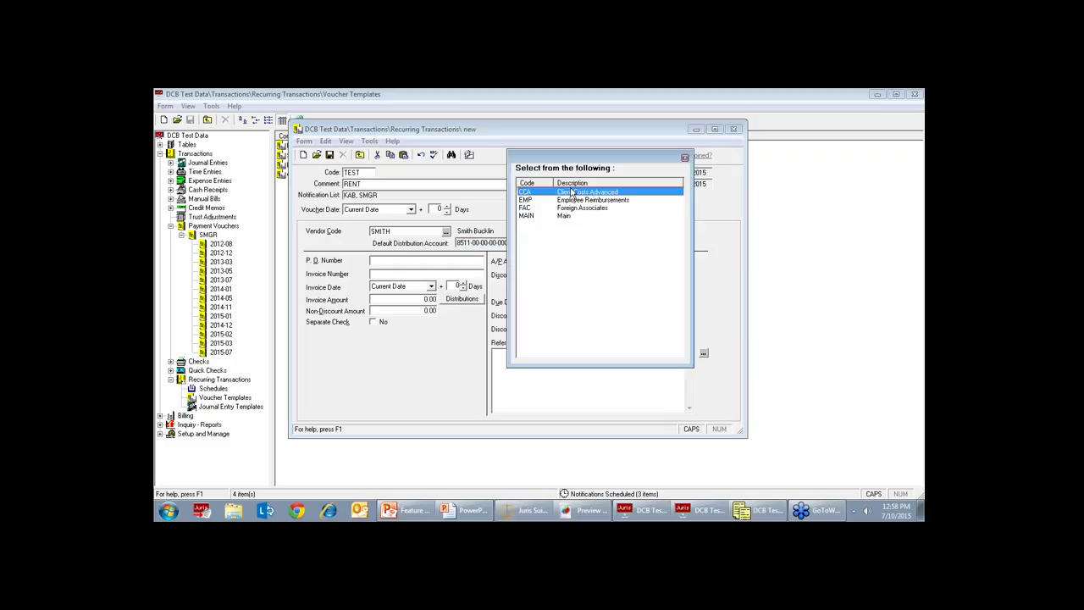
{"action": "left_click", "coordinate": [684, 157]}
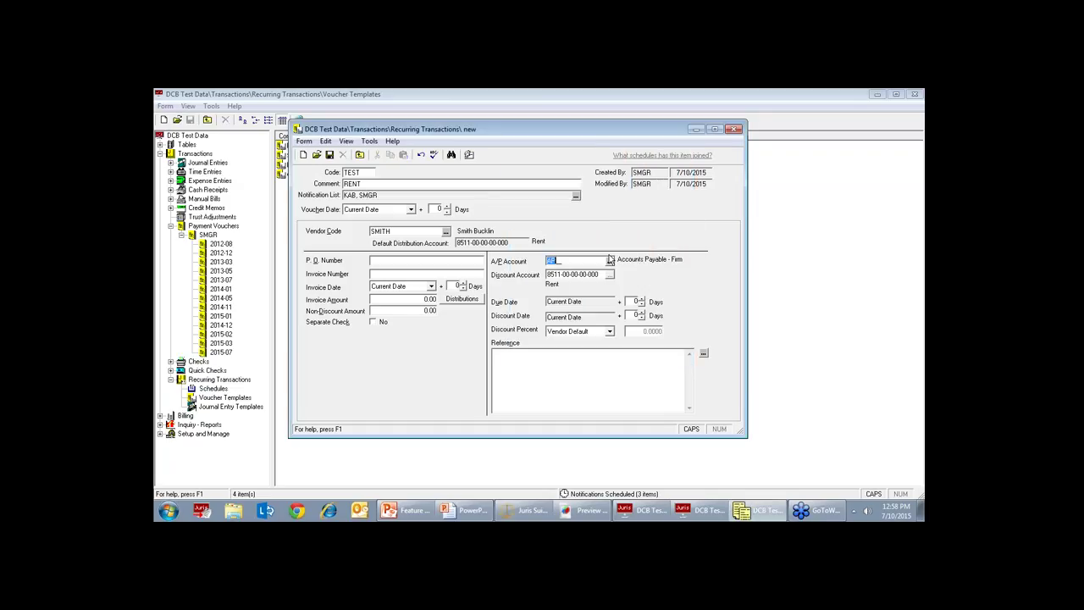
{"action": "left_click", "coordinate": [425, 274]}
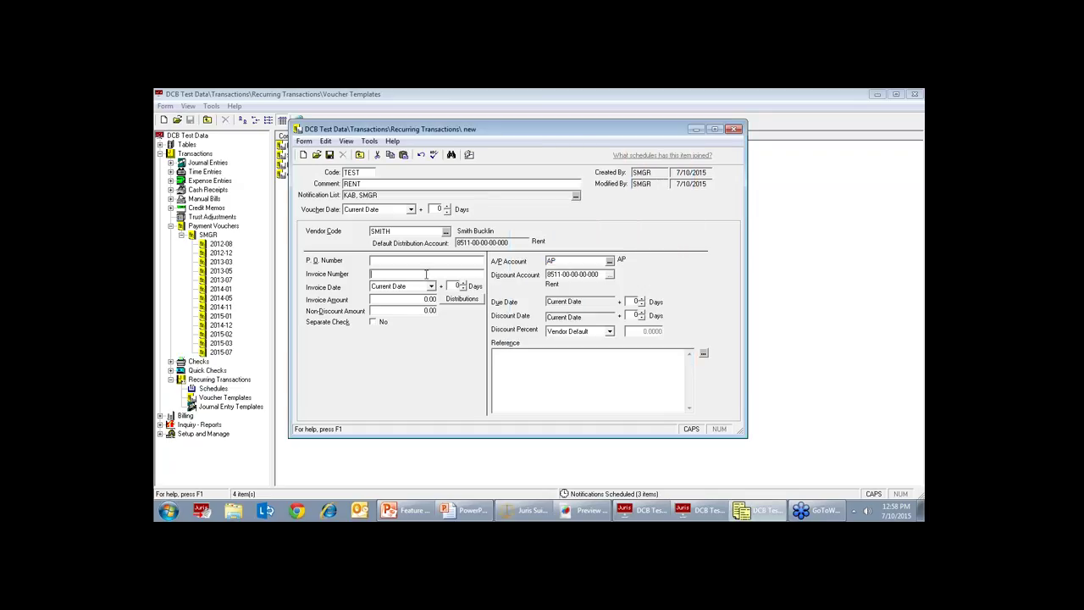
- Enter reference MONTHLY RENT and save the TEST template
{"action": "left_click", "coordinate": [403, 300]}
{"action": "left_click", "coordinate": [539, 397]}
{"action": "type", "text": "MONTHLY RENT"}
{"action": "left_click", "coordinate": [359, 155]}
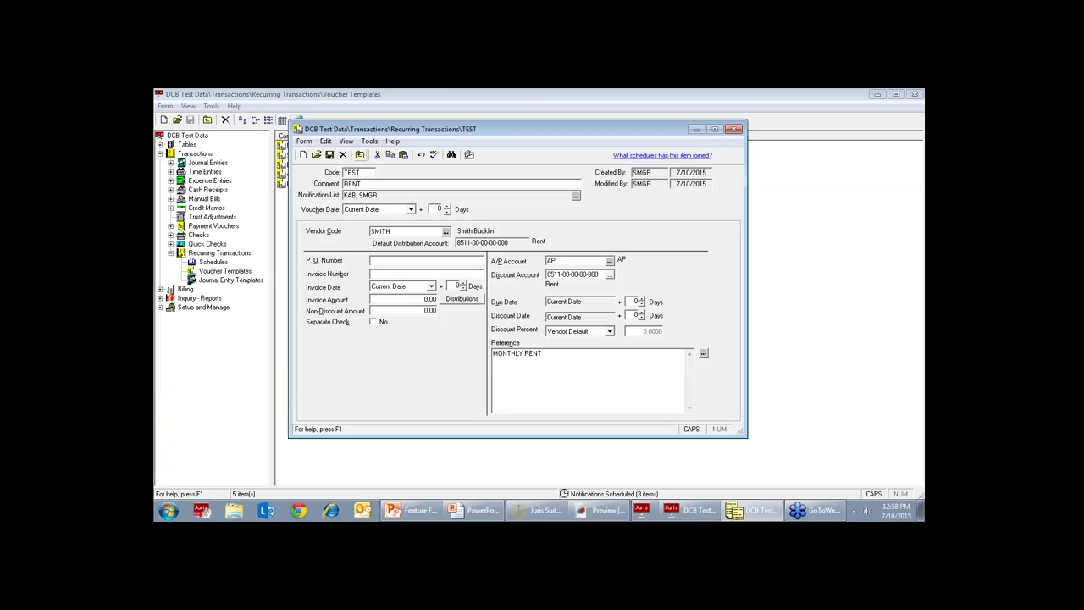
- Create a new voucher batch and fill a new voucher from the TEST template
{"action": "left_click", "coordinate": [213, 226]}
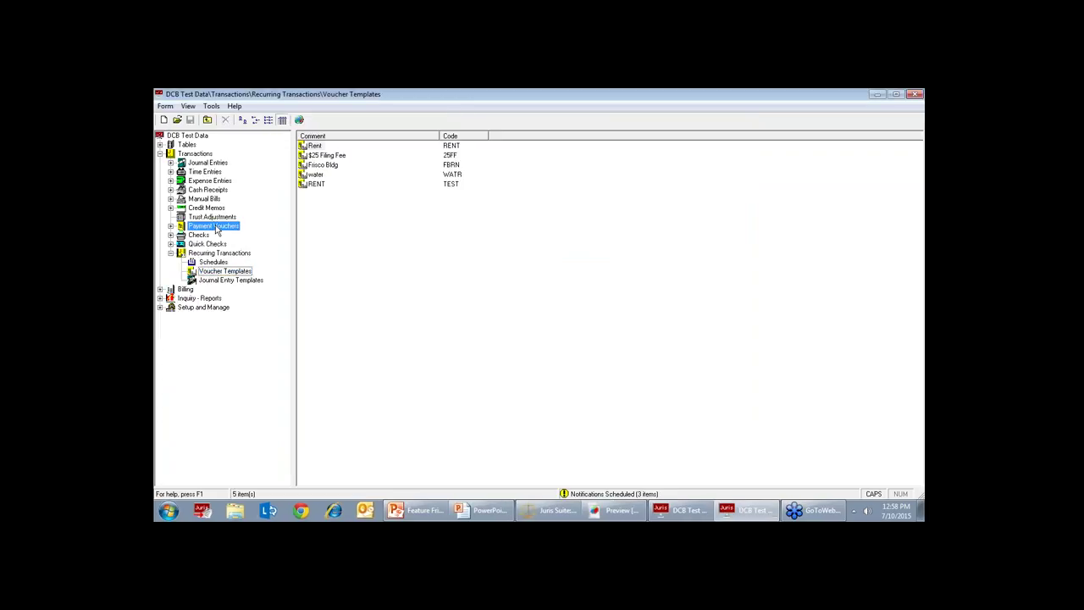
{"action": "left_click", "coordinate": [168, 121]}
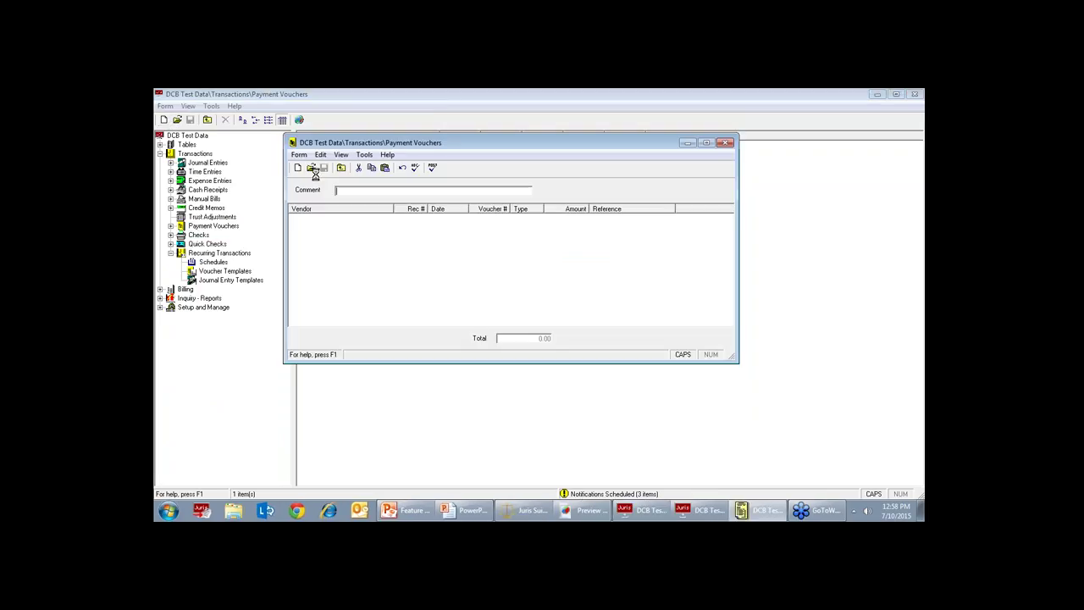
{"action": "left_click", "coordinate": [297, 168]}
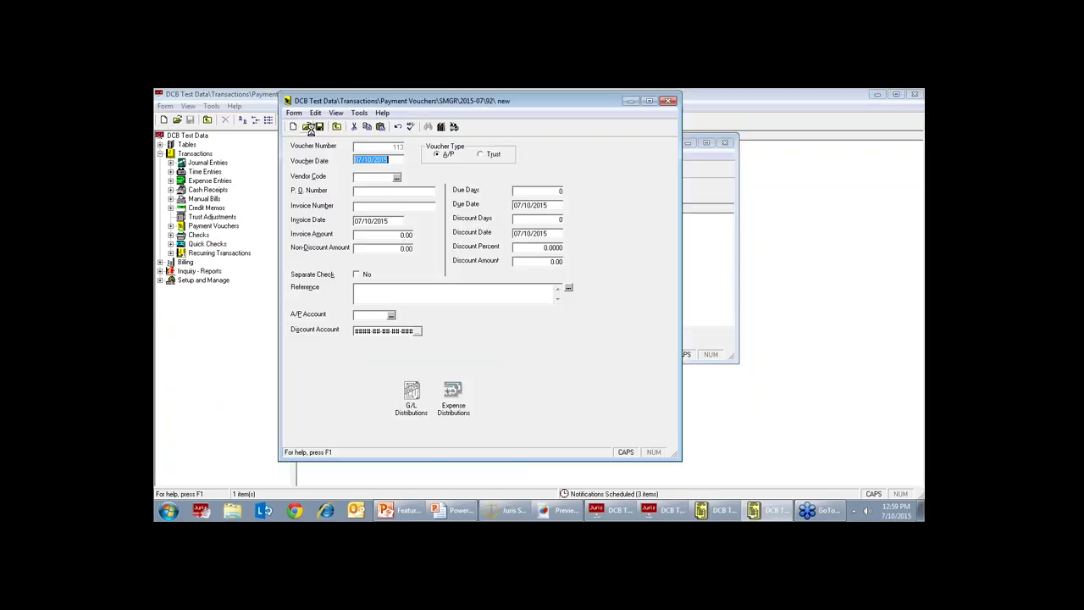
{"action": "left_click", "coordinate": [294, 113]}
{"action": "left_click", "coordinate": [317, 203]}
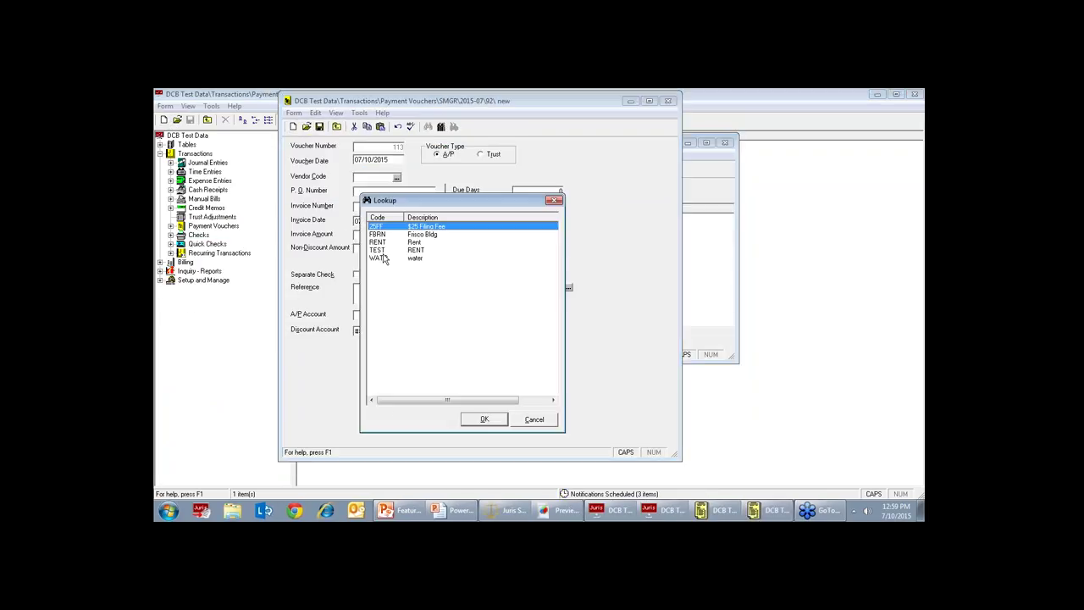
{"action": "left_click", "coordinate": [378, 250]}
{"action": "double_click", "coordinate": [380, 251]}
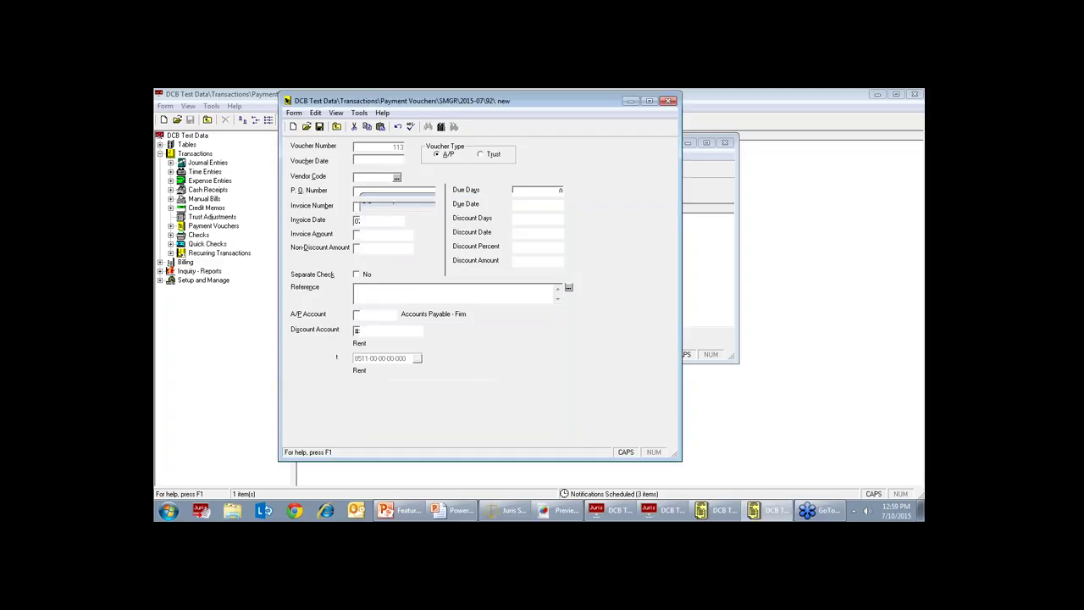
- Enter amount 10,000 and an invoice number, save, then view pending notifications
{"action": "left_click", "coordinate": [409, 235]}
{"action": "type", "text": "10,"}
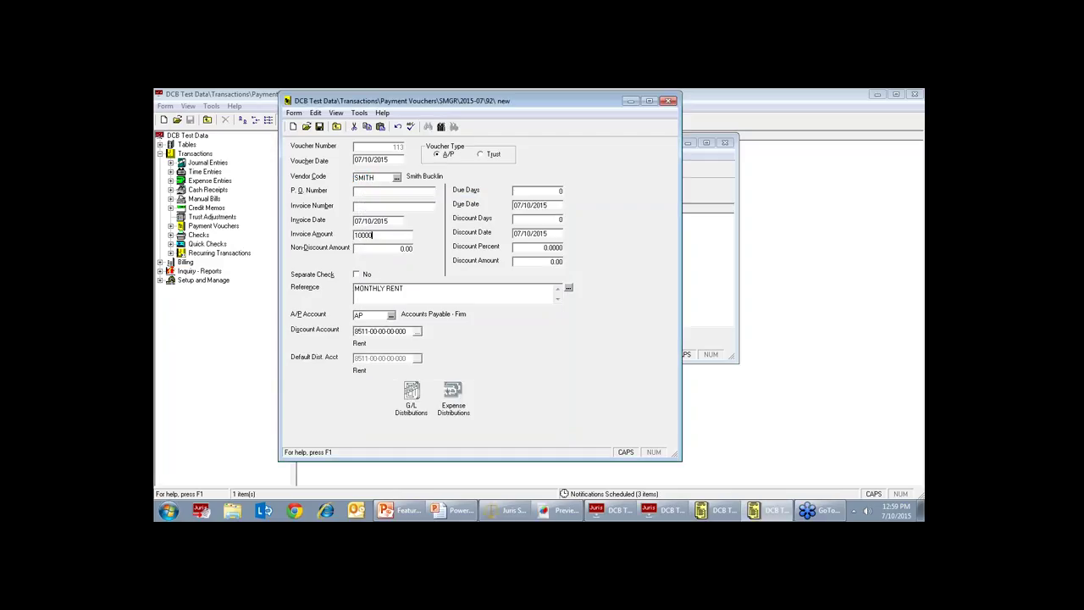
{"action": "type", "text": "000"}
{"action": "key", "text": "Tab"}
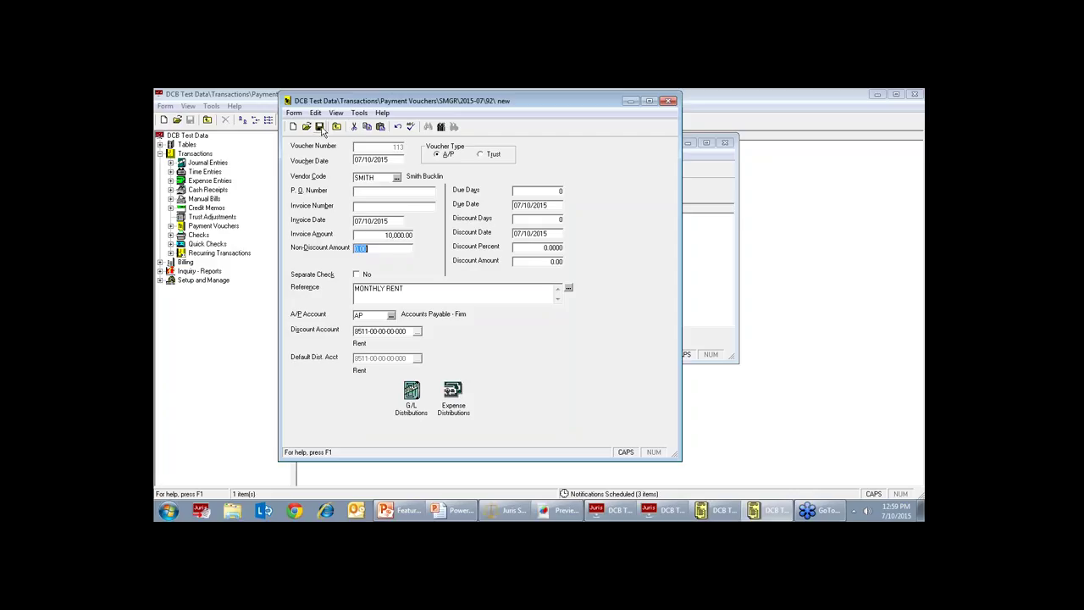
{"action": "left_click", "coordinate": [320, 127]}
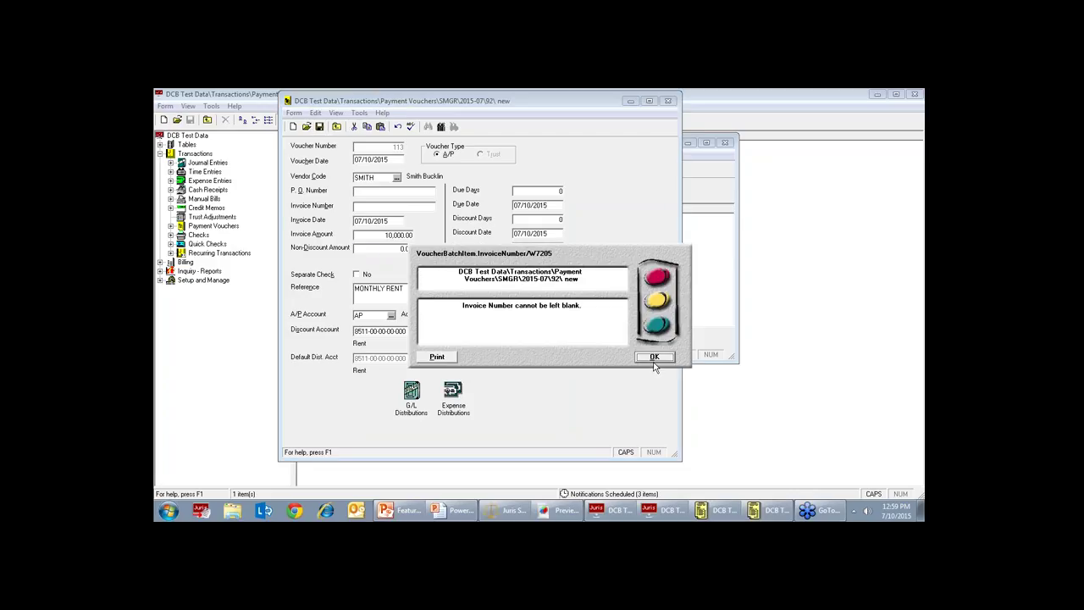
{"action": "left_click", "coordinate": [653, 357]}
{"action": "type", "text": "ASFD"}
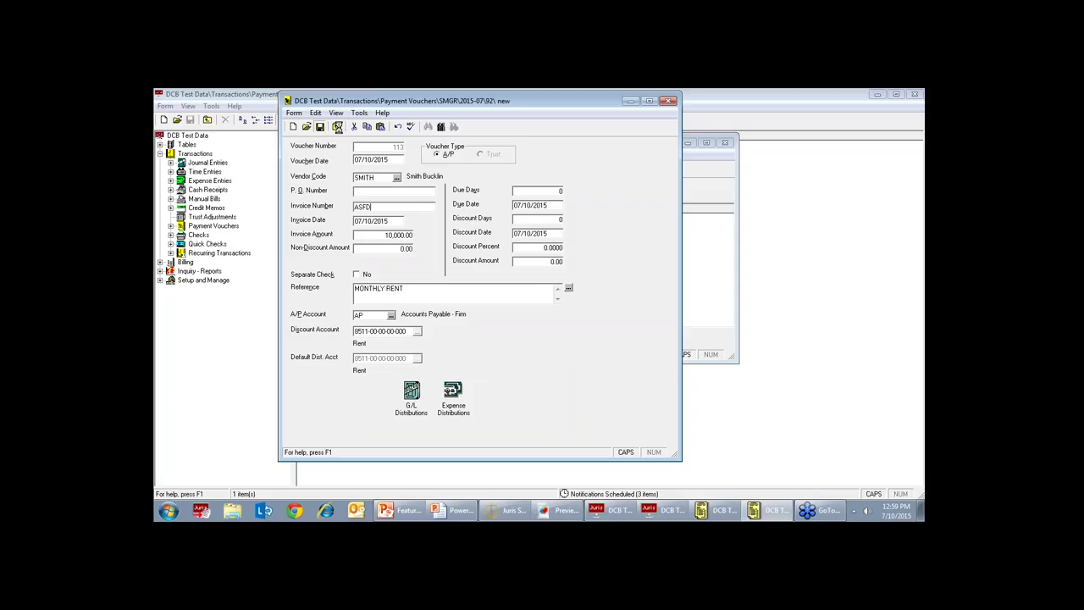
{"action": "left_click", "coordinate": [337, 127]}
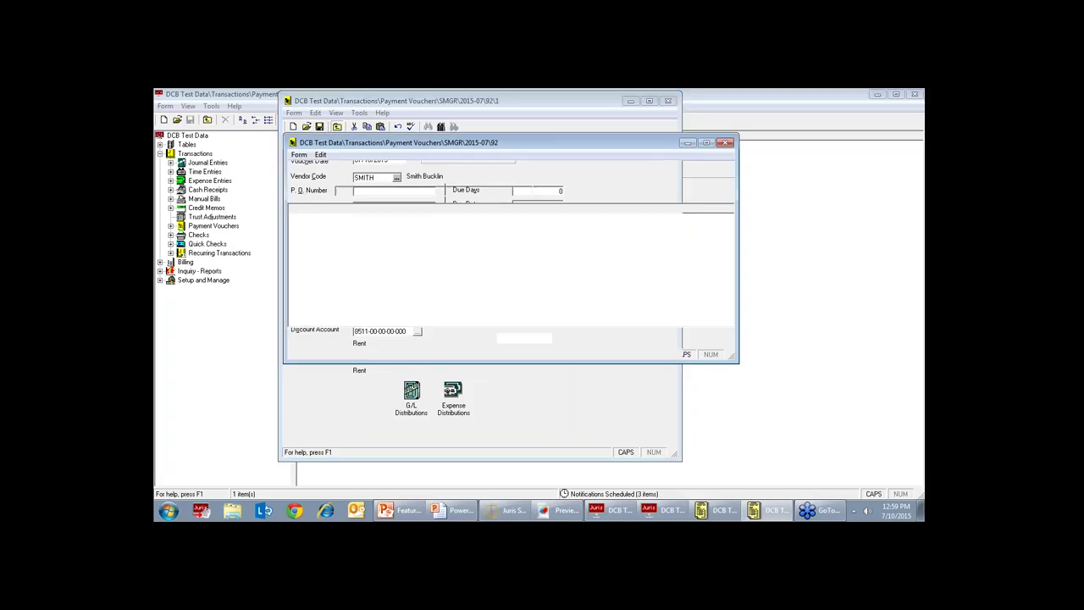
{"action": "left_click", "coordinate": [622, 510]}
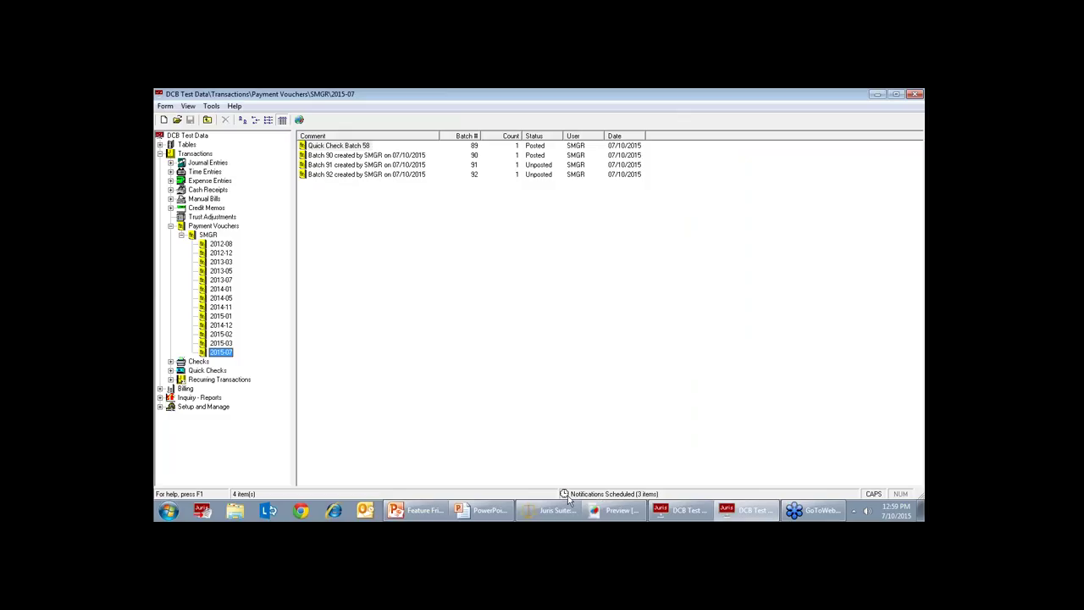
{"action": "left_click", "coordinate": [566, 497]}
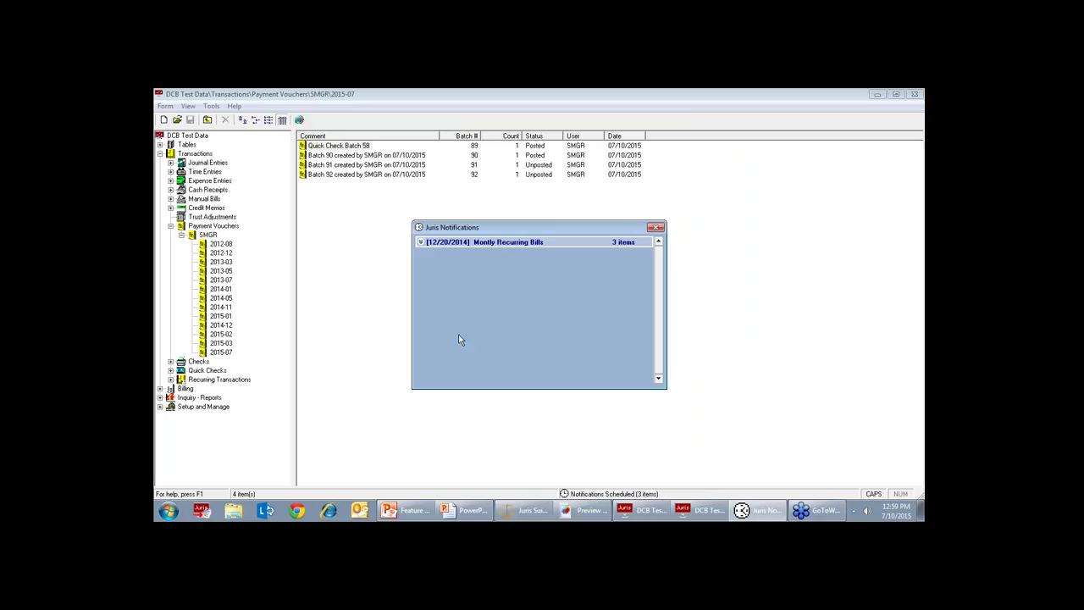
- Expand the three scheduled recurring vouchers and back out of deferring the RENT voucher
{"action": "left_click", "coordinate": [420, 244]}
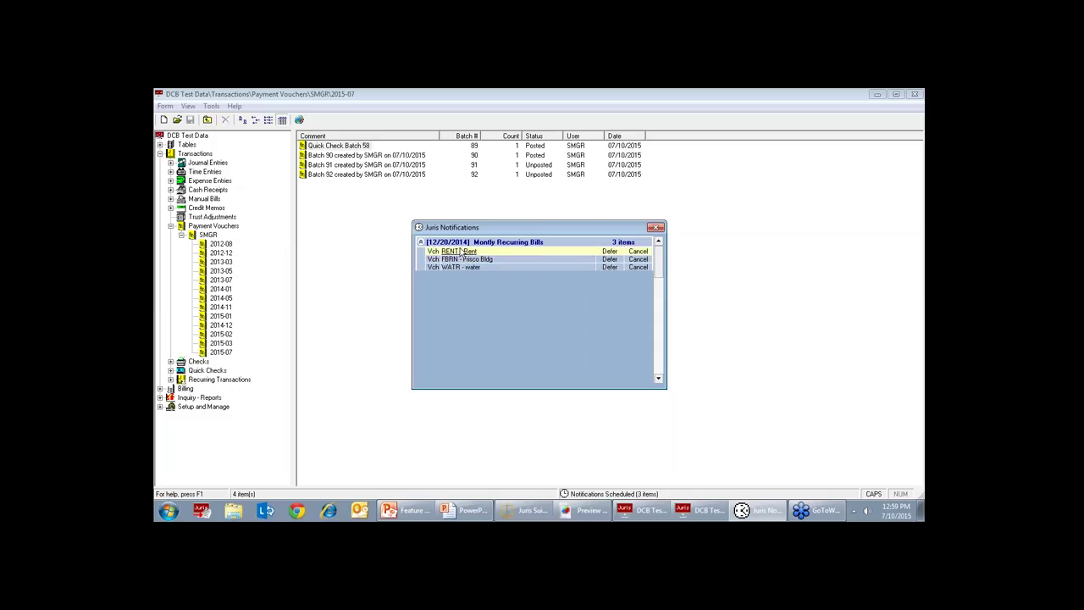
{"action": "left_click", "coordinate": [610, 252]}
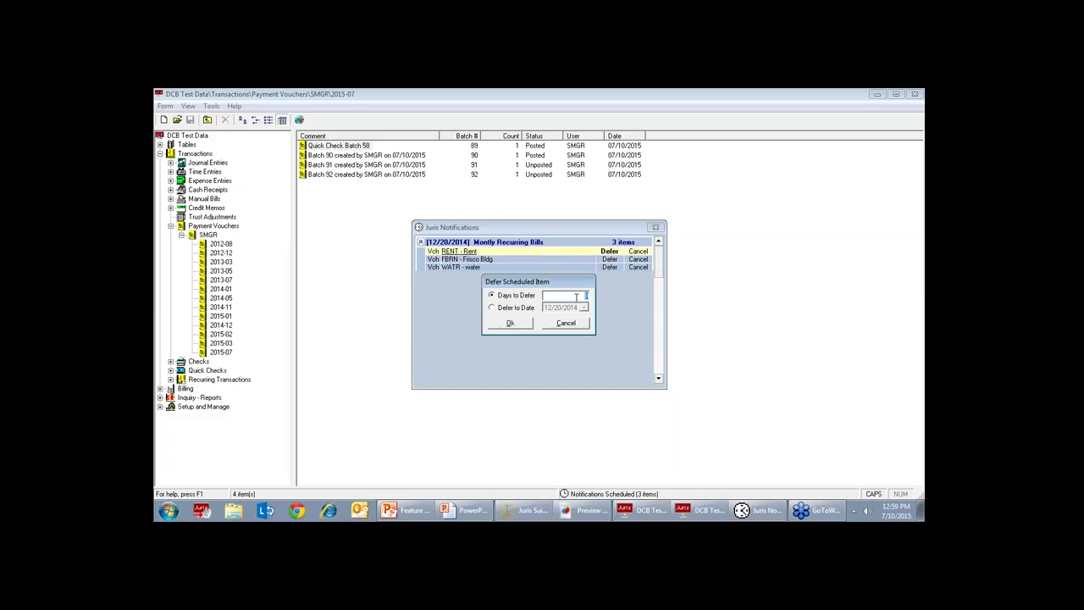
{"action": "left_click", "coordinate": [494, 309]}
{"action": "left_click", "coordinate": [566, 326]}
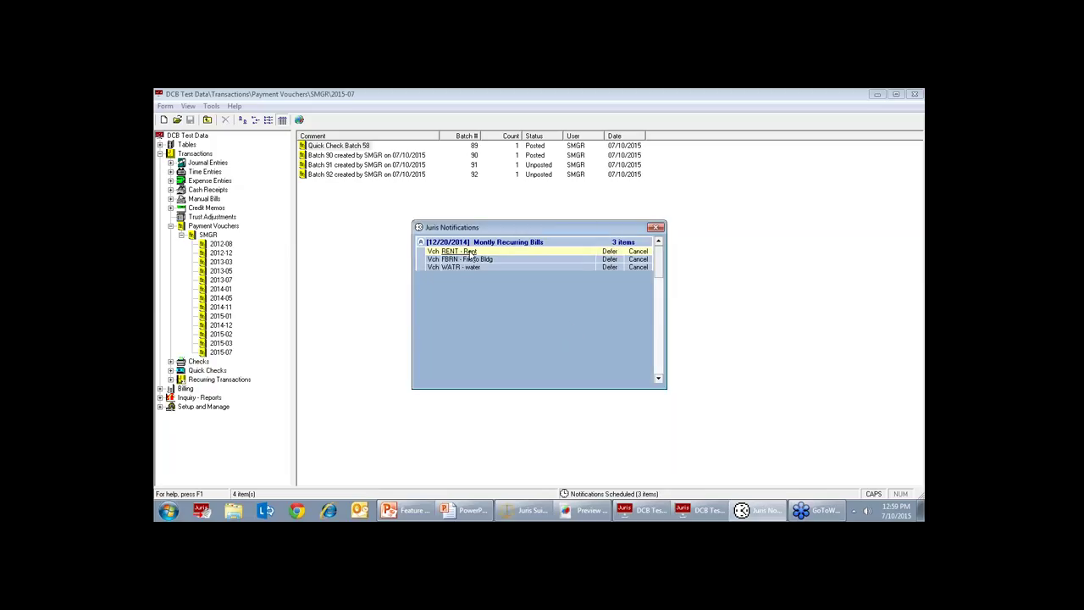
- Reopen notifications and generate the 12/20/2014 RENT voucher for SMITH
{"action": "left_click", "coordinate": [657, 228]}
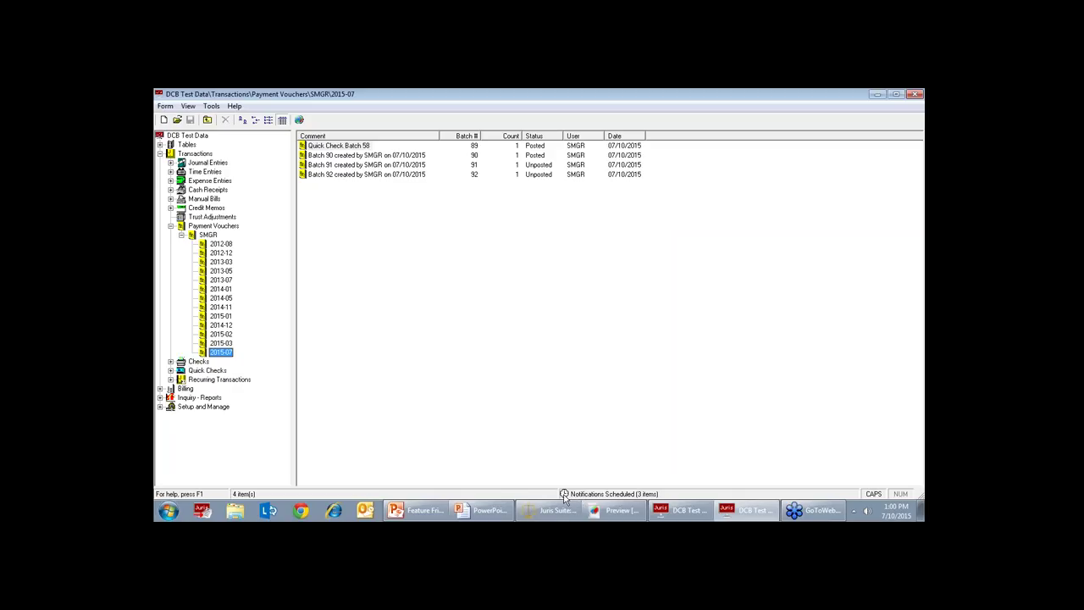
{"action": "double_click", "coordinate": [565, 494]}
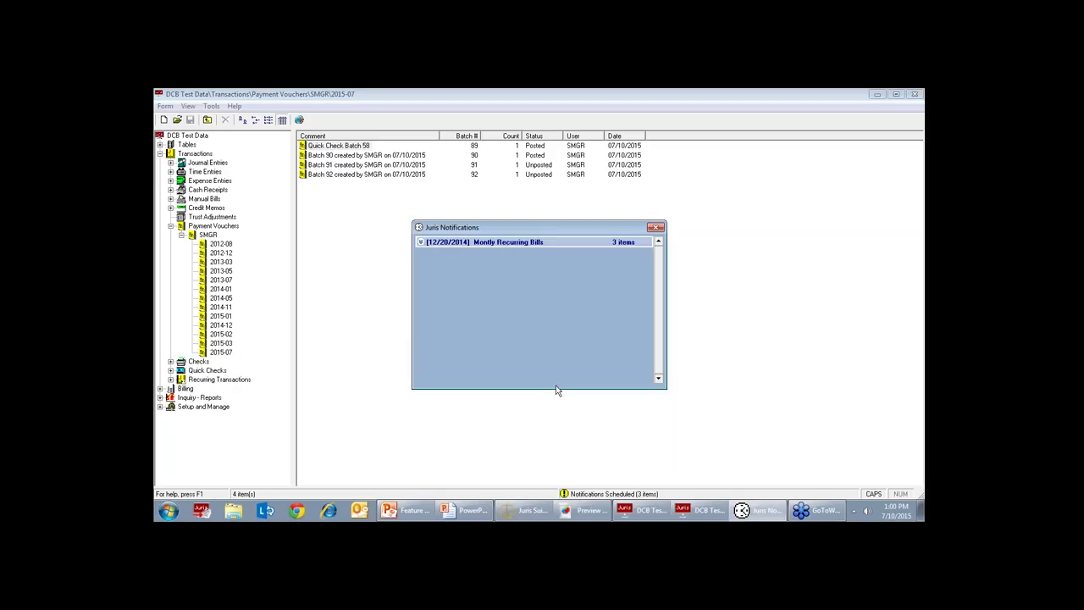
{"action": "left_click", "coordinate": [420, 242]}
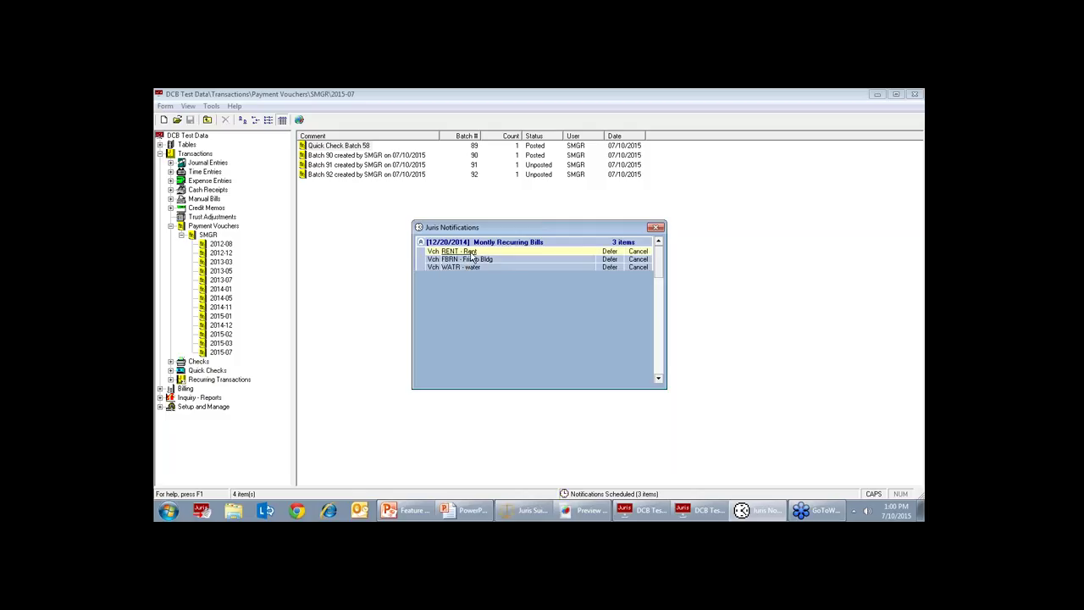
{"action": "left_click", "coordinate": [470, 252]}
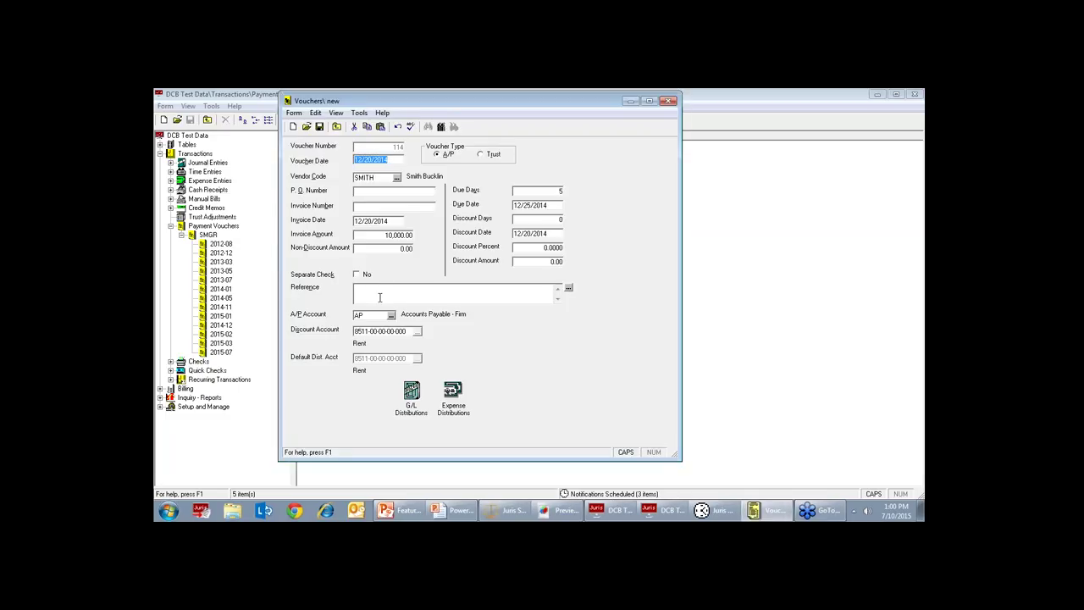
- Accept the locked 12/20/2014 voucher date, add the invoice number, and save the voucher
{"action": "left_click", "coordinate": [386, 298]}
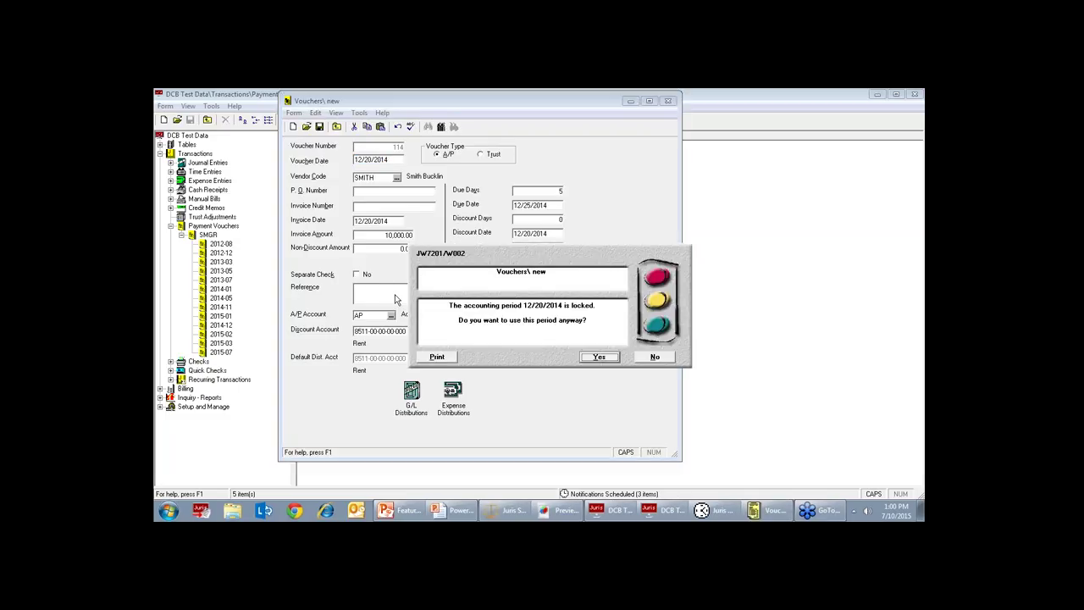
{"action": "left_click", "coordinate": [596, 356]}
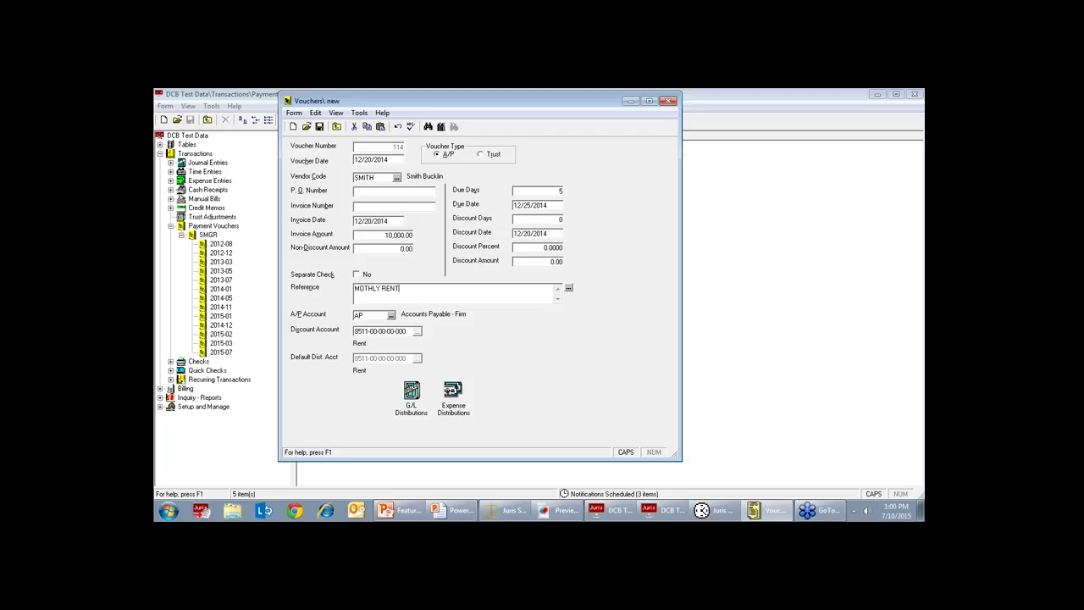
{"action": "left_click", "coordinate": [392, 205]}
{"action": "type", "text": "12341234"}
{"action": "left_click", "coordinate": [320, 127]}
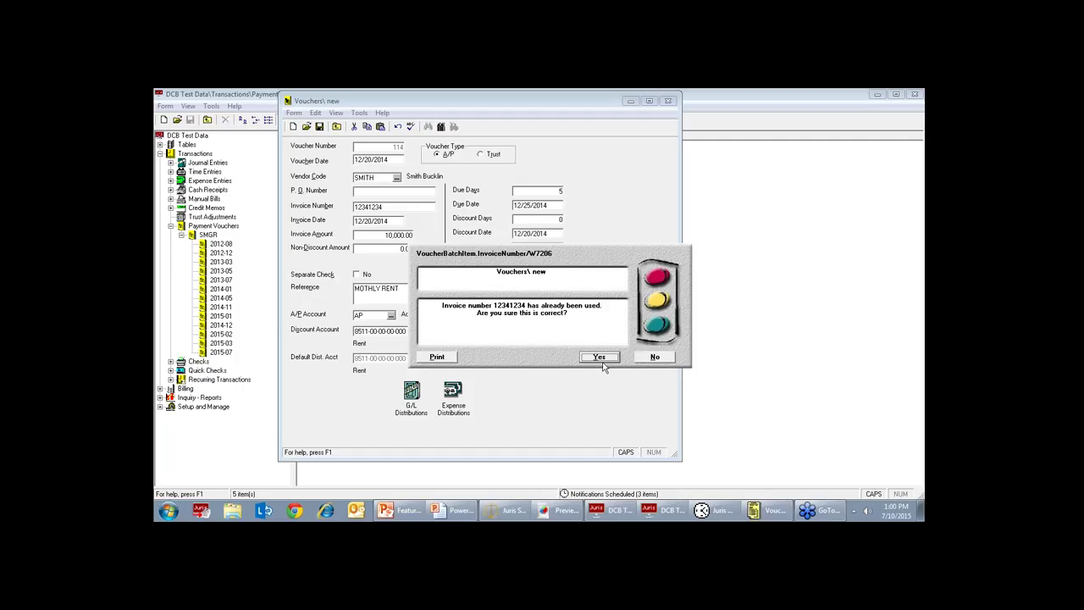
{"action": "left_click", "coordinate": [602, 358]}
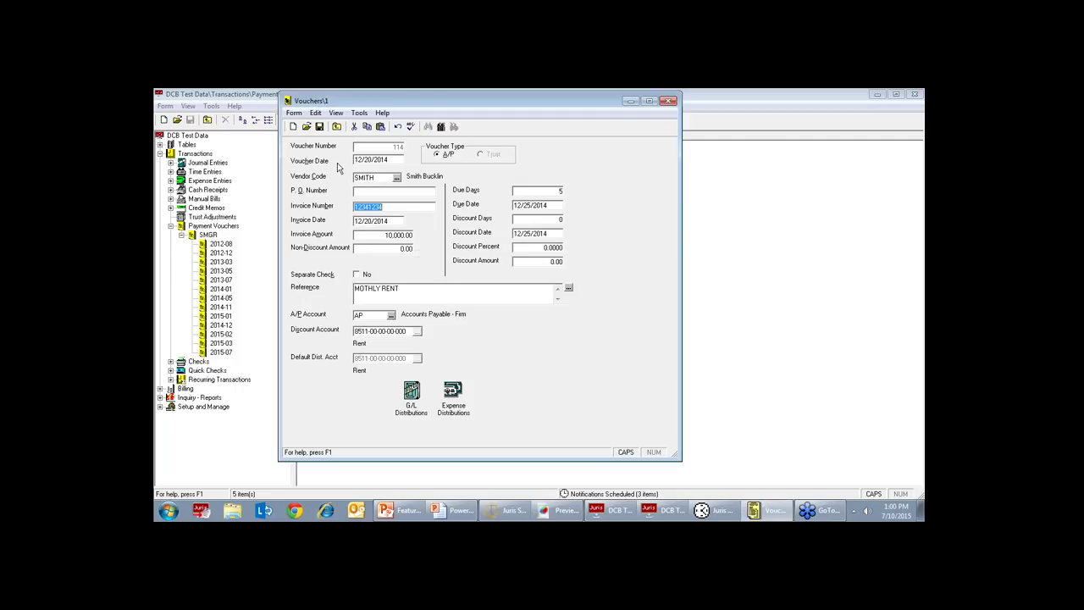
- Close the voucher and batch windows, then select Batch 93 and show its actions
{"action": "left_click", "coordinate": [336, 127]}
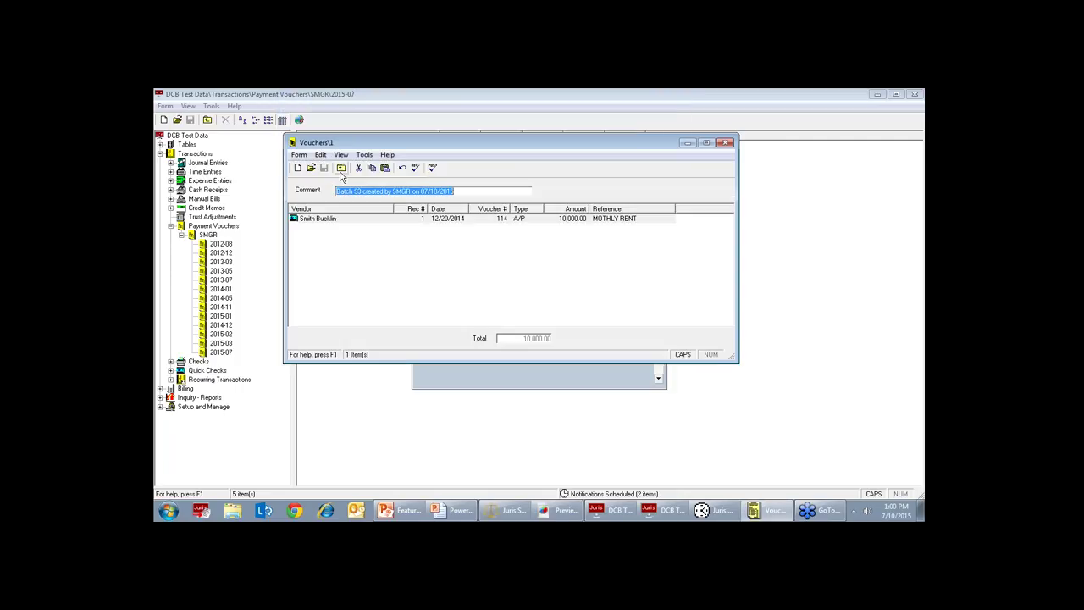
{"action": "left_click", "coordinate": [340, 168]}
{"action": "left_click", "coordinate": [334, 184]}
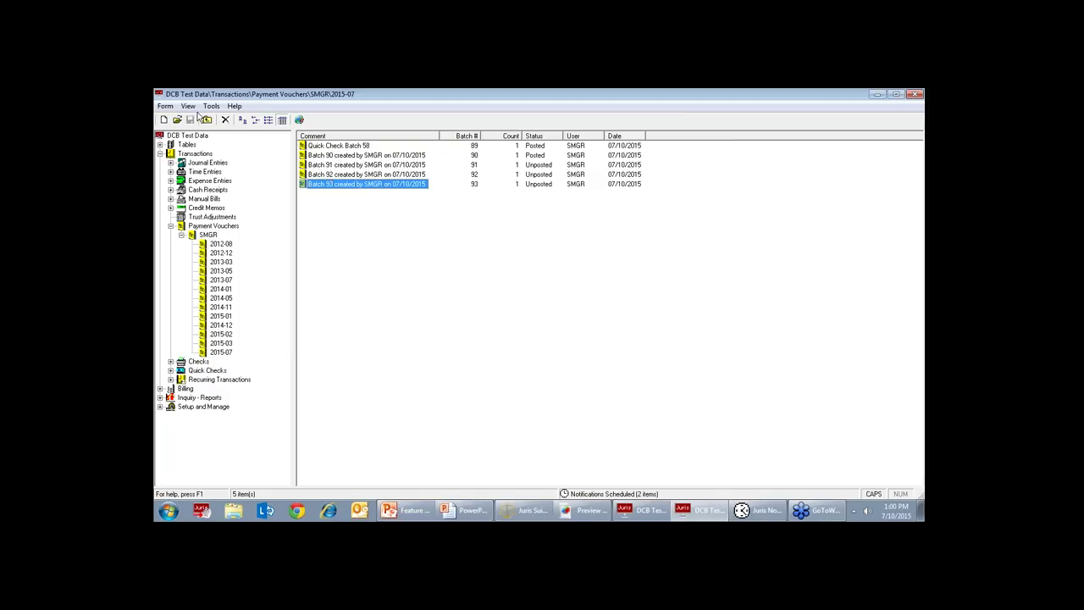
{"action": "left_click", "coordinate": [210, 106]}
- Post Batch 93, advance the slideshow to the Schedules slide, and return to Juris
{"action": "left_click", "coordinate": [243, 179]}
{"action": "key", "text": "alt+Tab"}
{"action": "key", "text": "alt+Tab"}
{"action": "key", "text": "alt+Tab"}
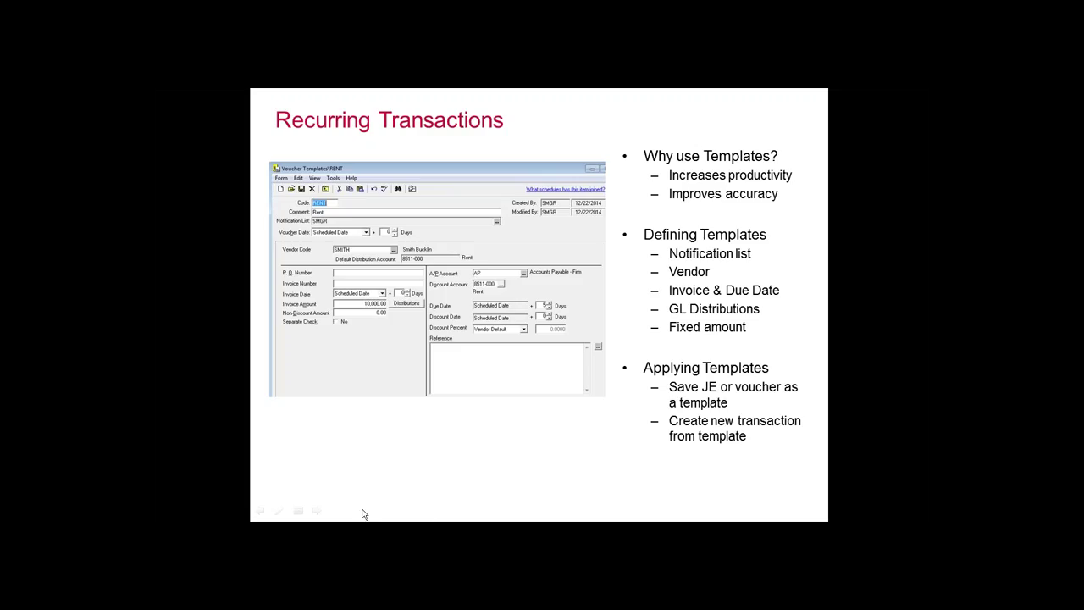
{"action": "left_click", "coordinate": [315, 509]}
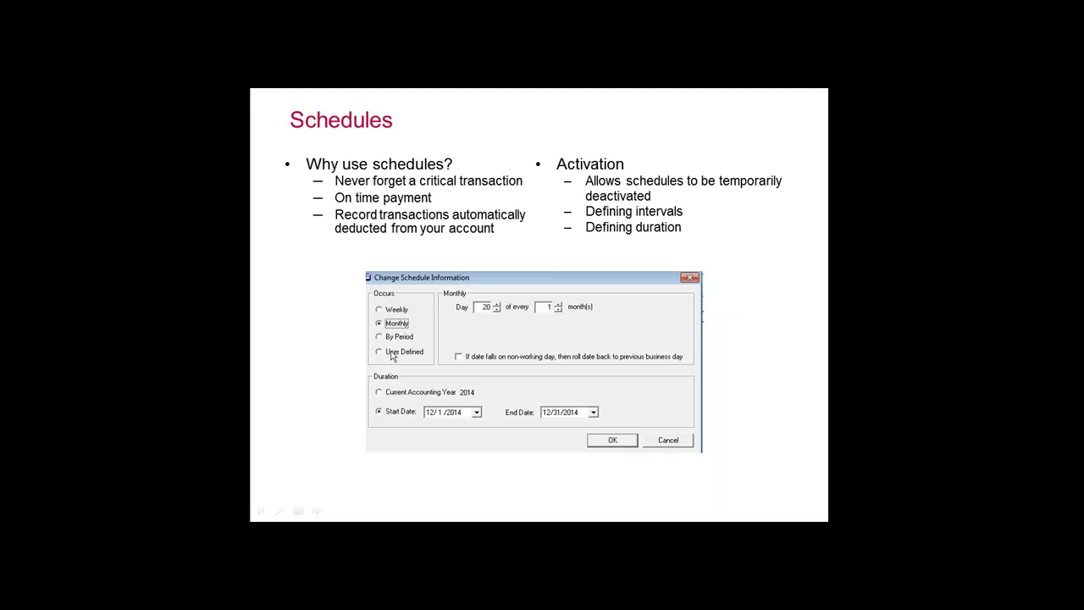
{"action": "key", "text": "alt+Tab"}
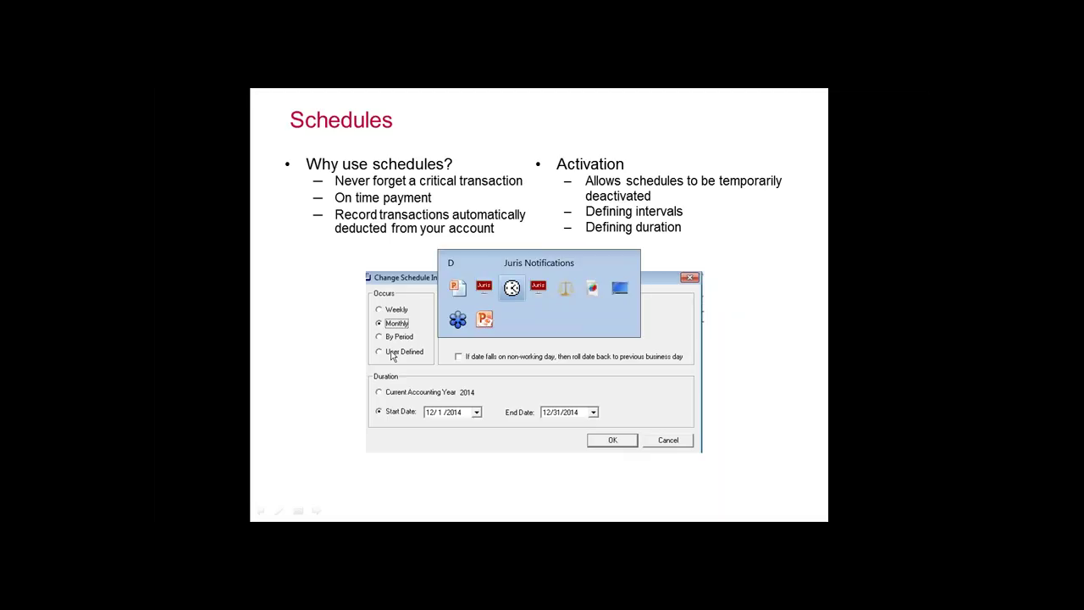
{"action": "key", "text": "alt+Tab"}
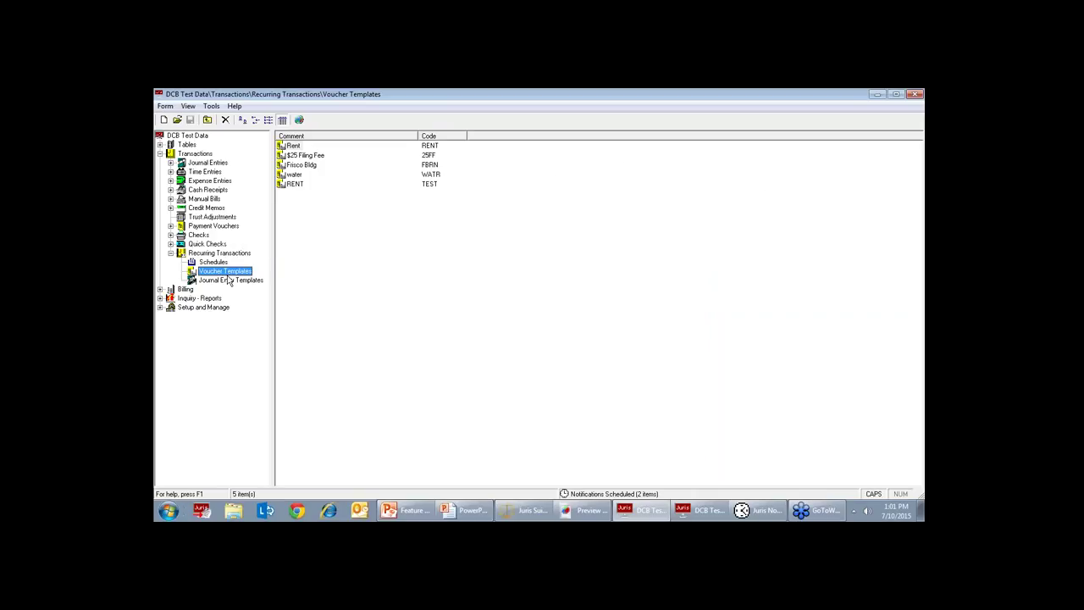
- Open the MNTH recurring schedule and update it for accounting year 2015
{"action": "left_click", "coordinate": [216, 264]}
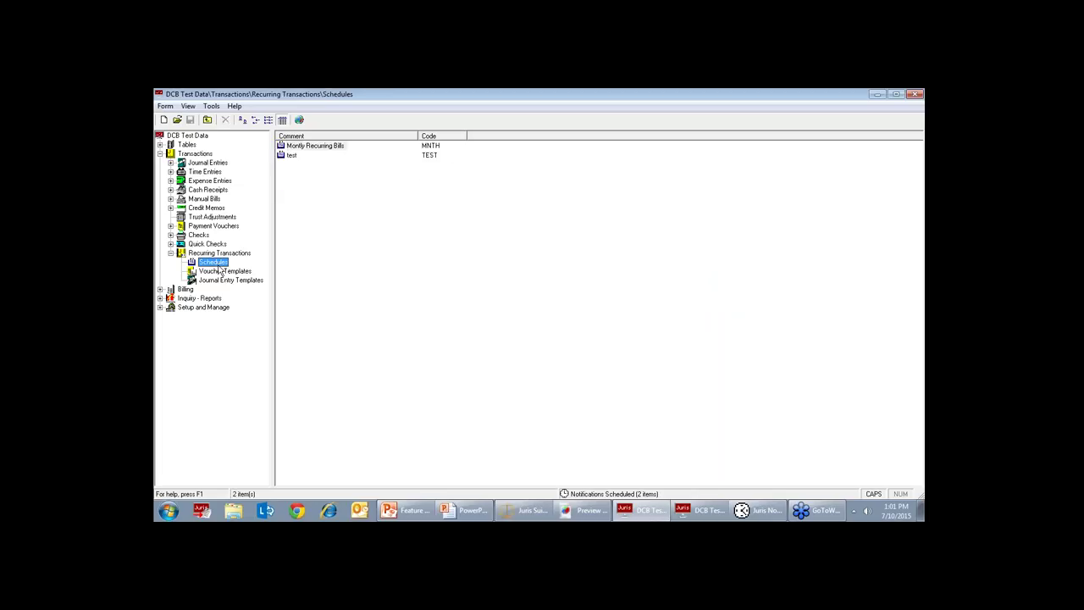
{"action": "left_click", "coordinate": [316, 149]}
{"action": "double_click", "coordinate": [316, 149]}
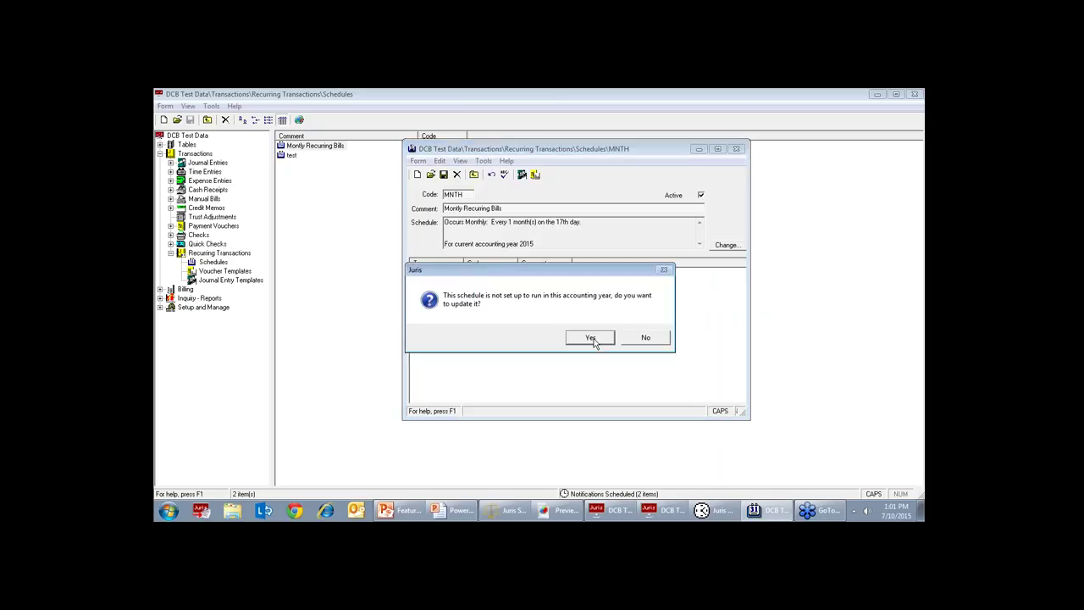
{"action": "left_click", "coordinate": [591, 337]}
- Try user-defined dates ending 12/31/2015, discard the timing changes, and open Setup and Manage
{"action": "left_click", "coordinate": [726, 245]}
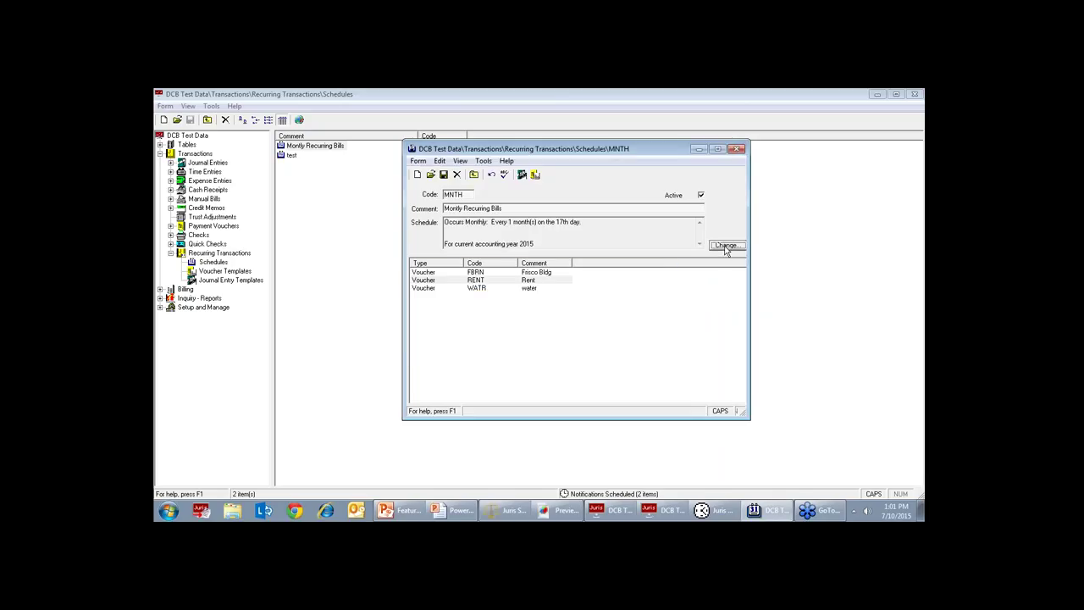
{"action": "left_click", "coordinate": [397, 295]}
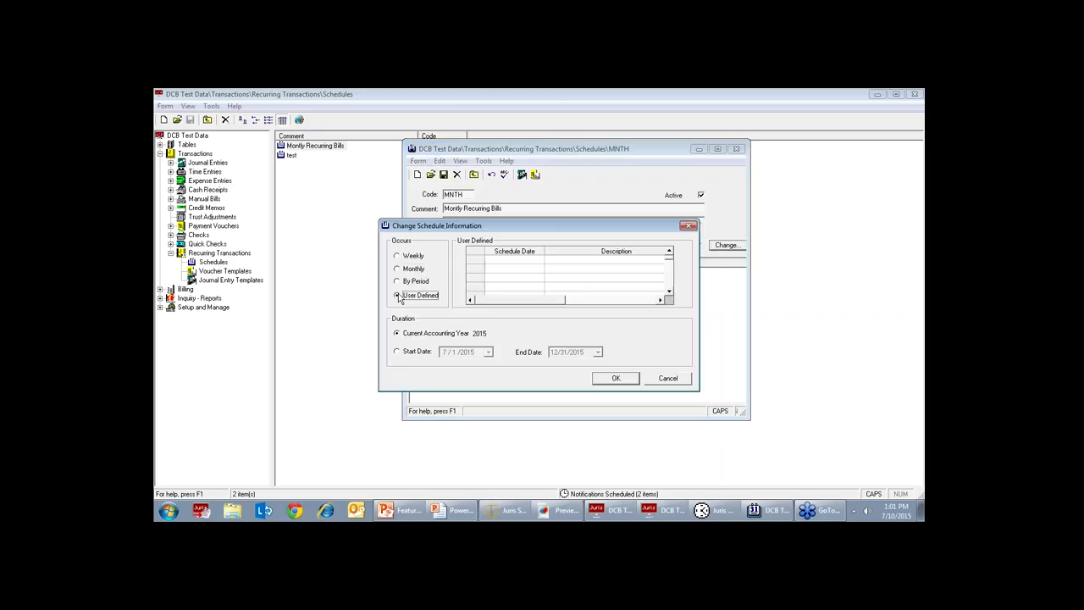
{"action": "left_click", "coordinate": [534, 261]}
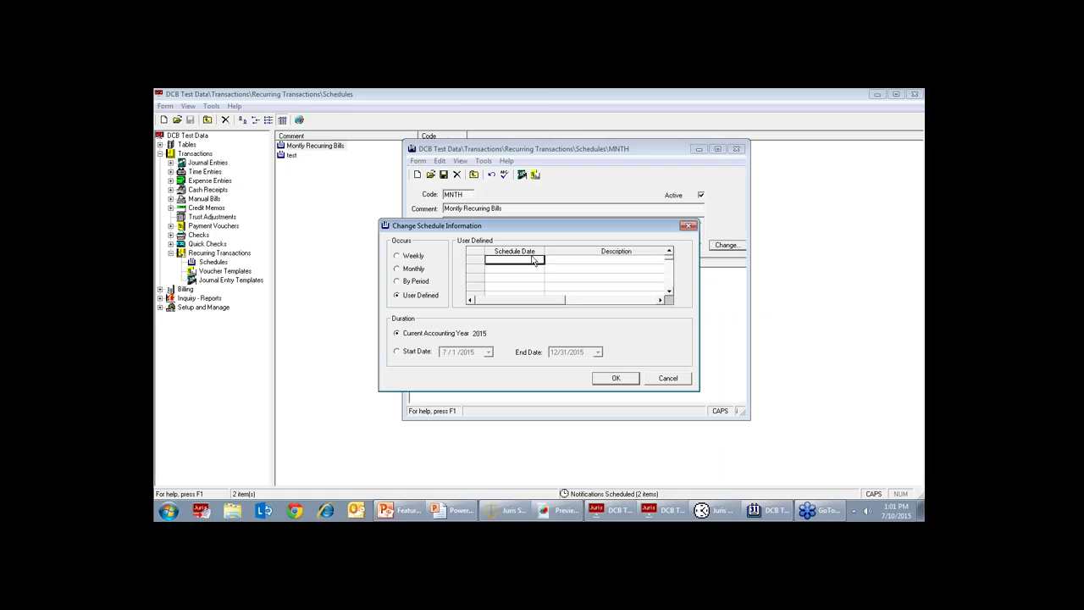
{"action": "type", "text": "12/31/2015"}
{"action": "key", "text": "Tab"}
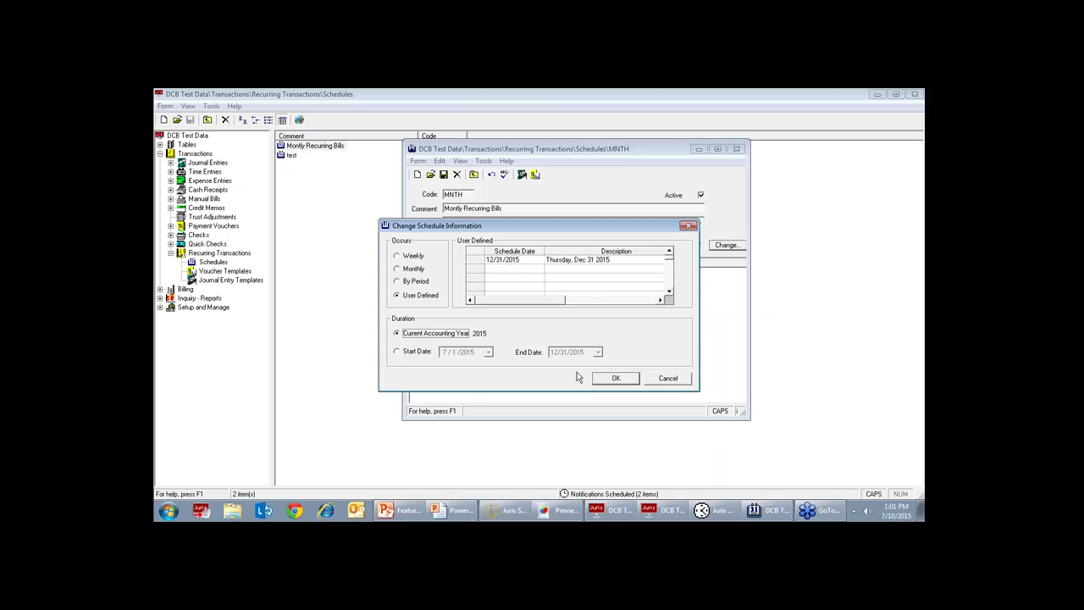
{"action": "left_click", "coordinate": [512, 268]}
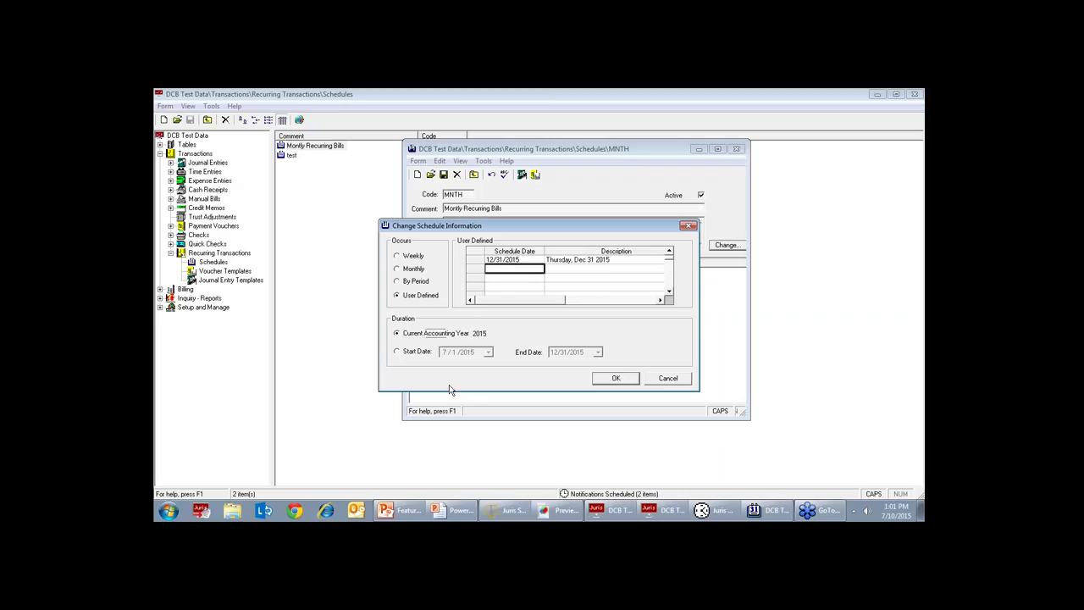
{"action": "left_click", "coordinate": [398, 351]}
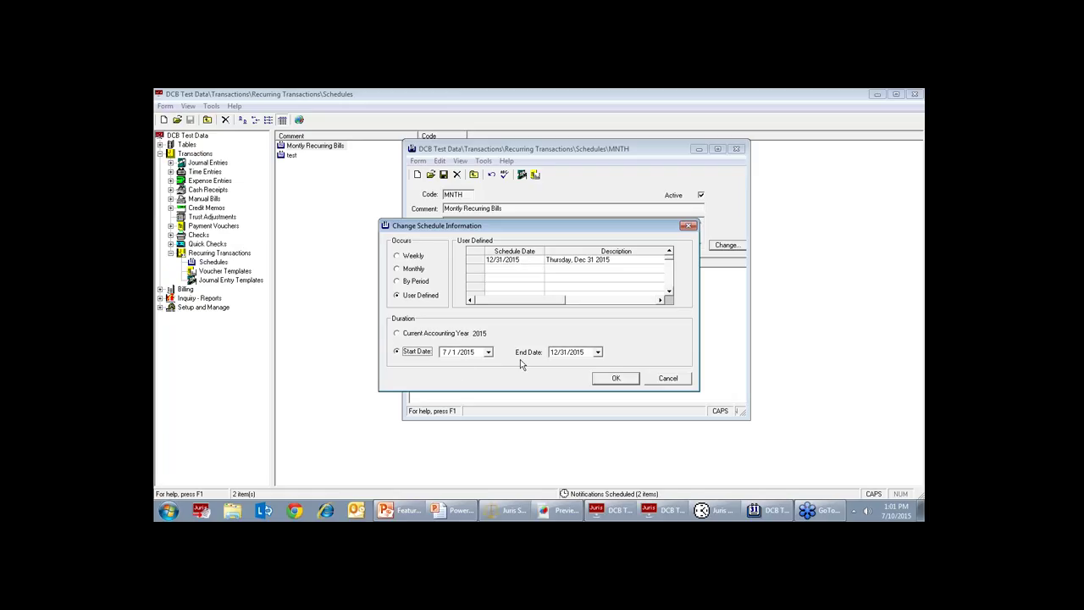
{"action": "left_click", "coordinate": [597, 352]}
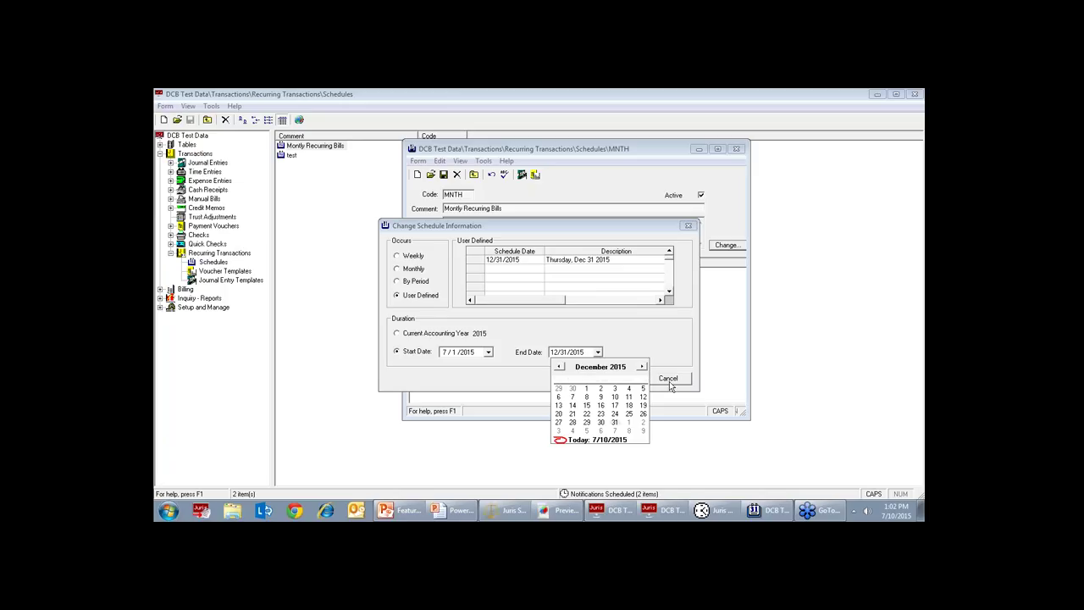
{"action": "left_click", "coordinate": [671, 385]}
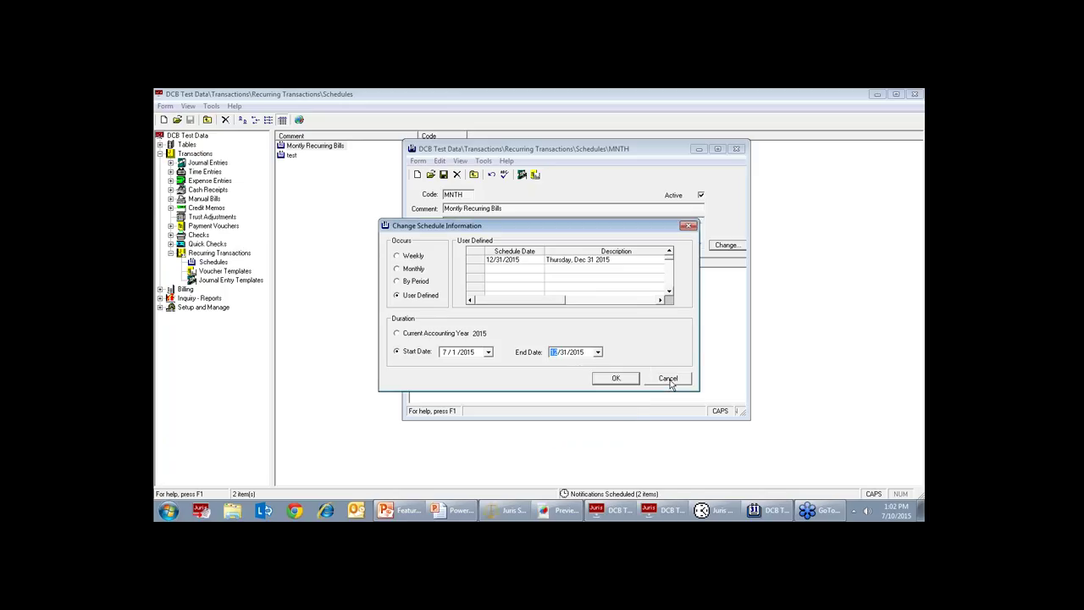
{"action": "left_click", "coordinate": [669, 384]}
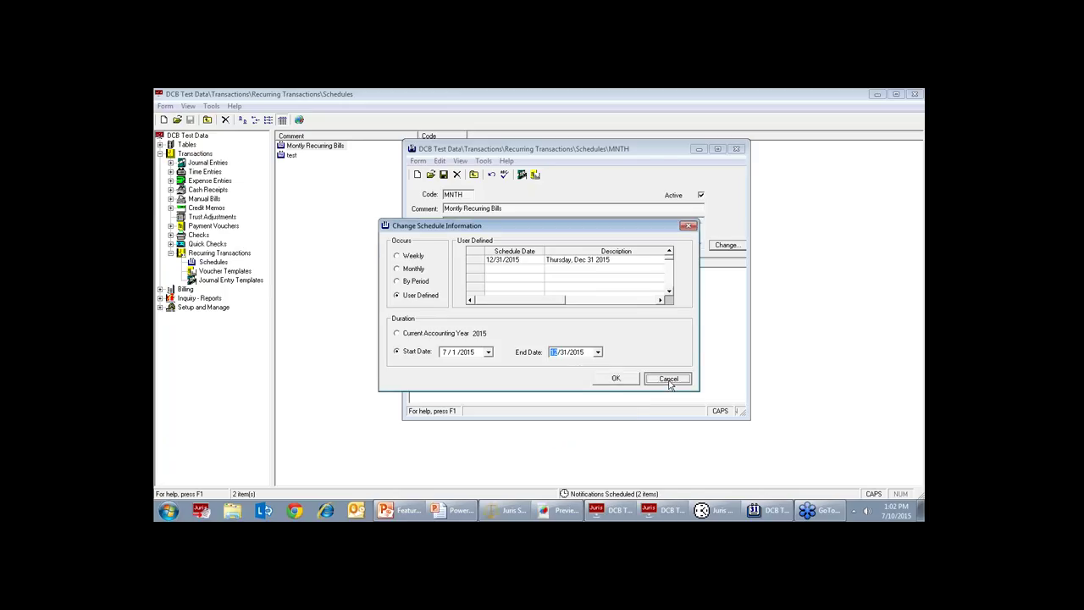
{"action": "double_click", "coordinate": [213, 307]}
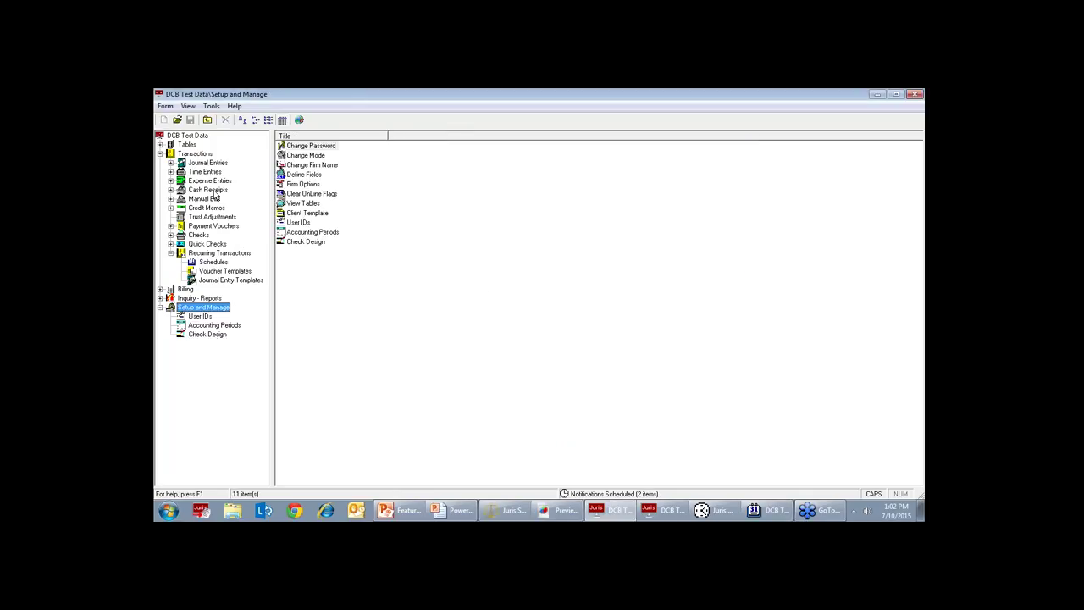
- Create accounting year 2016 after the 2015 year and save it
{"action": "left_click", "coordinate": [225, 326]}
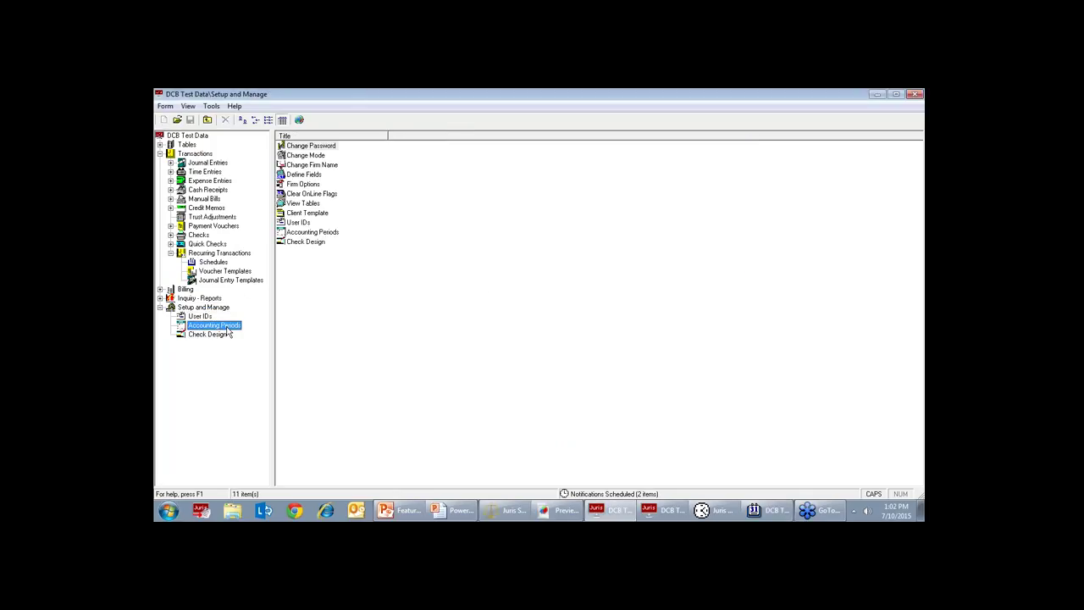
{"action": "left_click", "coordinate": [292, 185]}
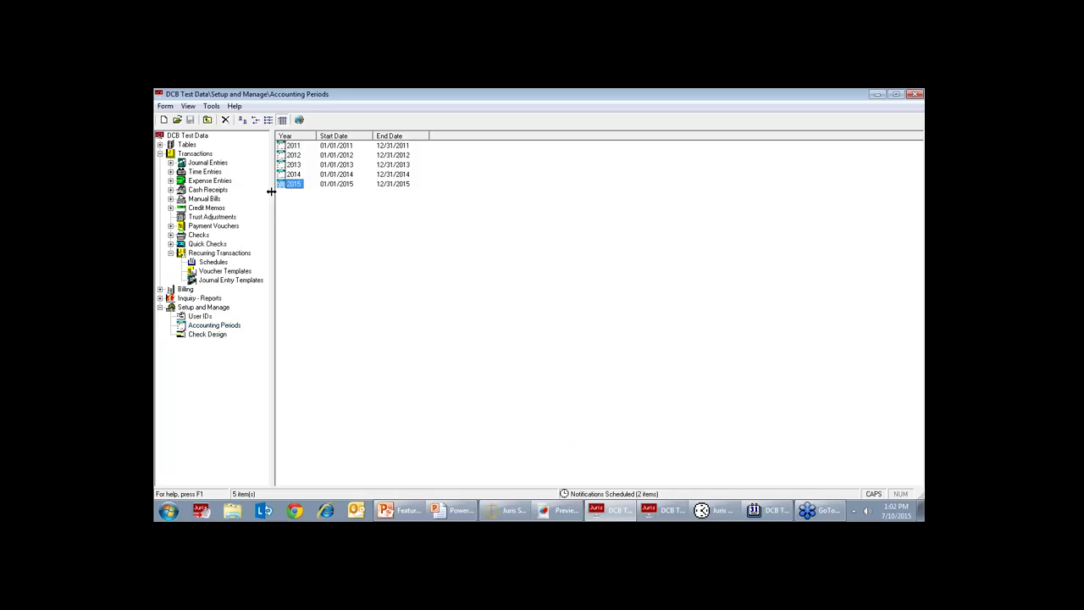
{"action": "left_click", "coordinate": [163, 120]}
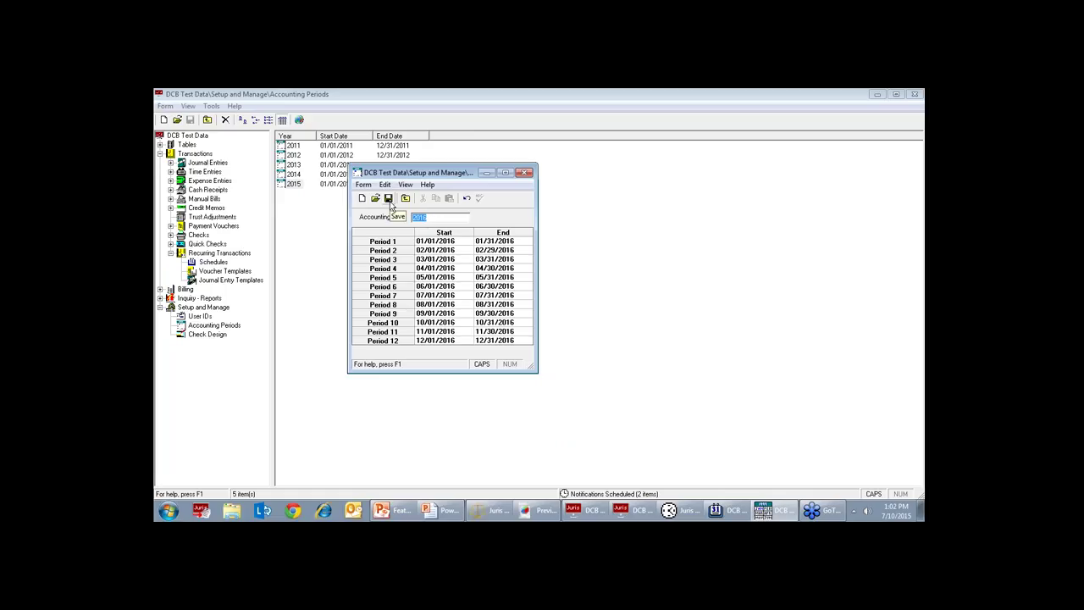
{"action": "left_click", "coordinate": [524, 172]}
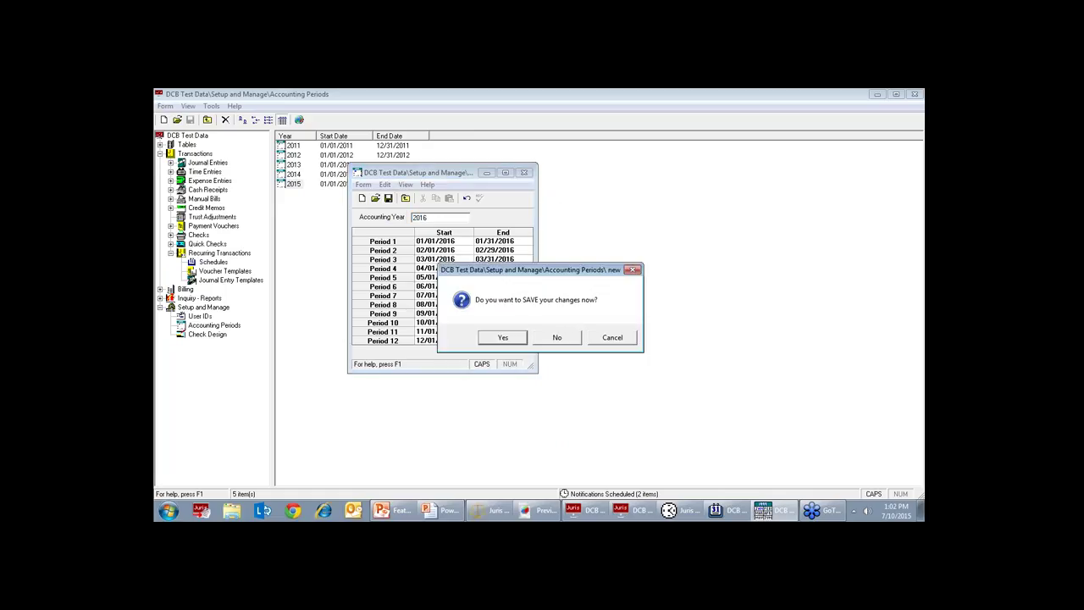
{"action": "left_click", "coordinate": [564, 340]}
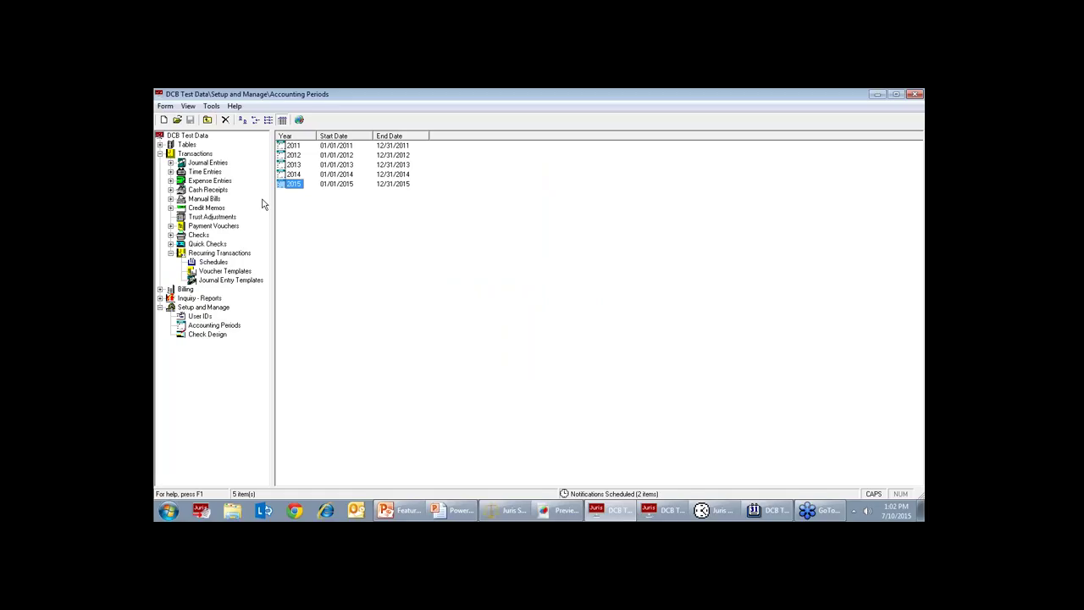
- Collapse Recurring Transactions and advance the slideshow to the Selecting/Printing Checks slide
{"action": "left_click", "coordinate": [170, 252]}
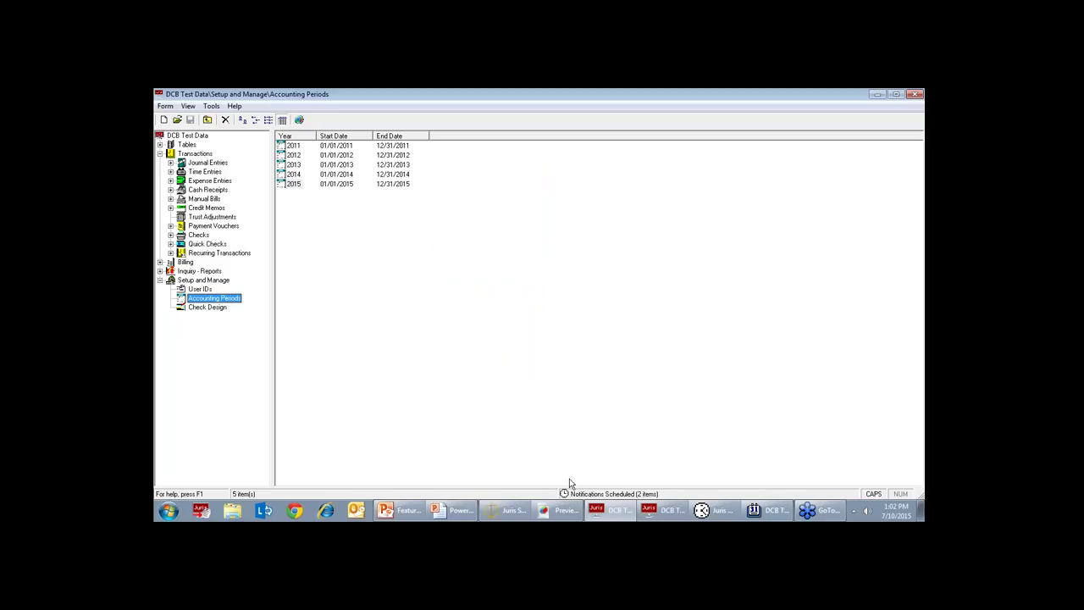
{"action": "key", "text": "alt+Tab"}
{"action": "key", "text": "alt+Tab"}
{"action": "key", "text": "alt+Tab"}
{"action": "key", "text": "alt+Tab"}
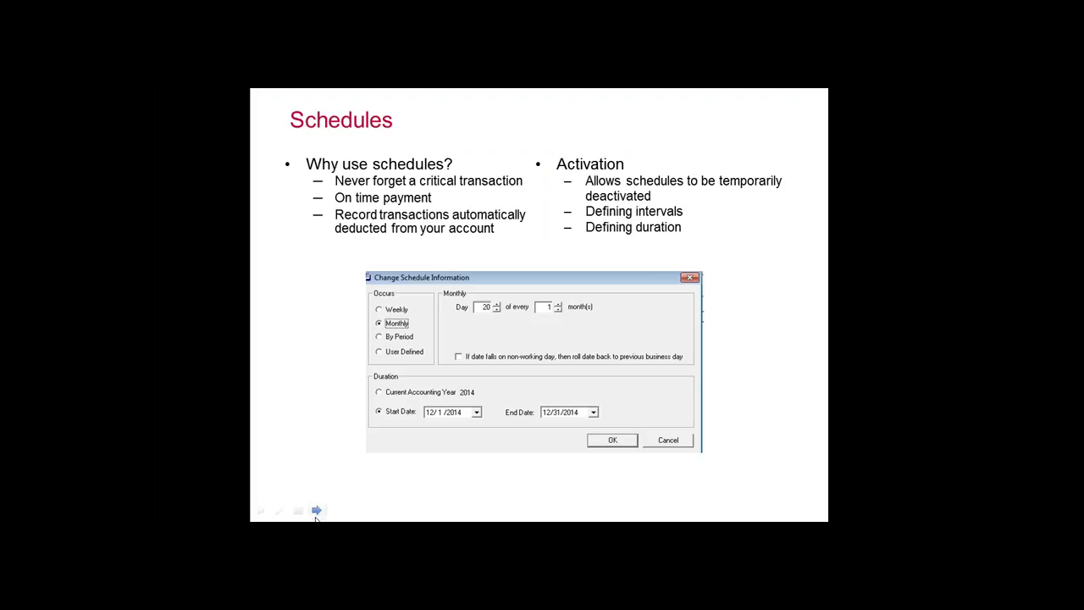
{"action": "left_click", "coordinate": [316, 510]}
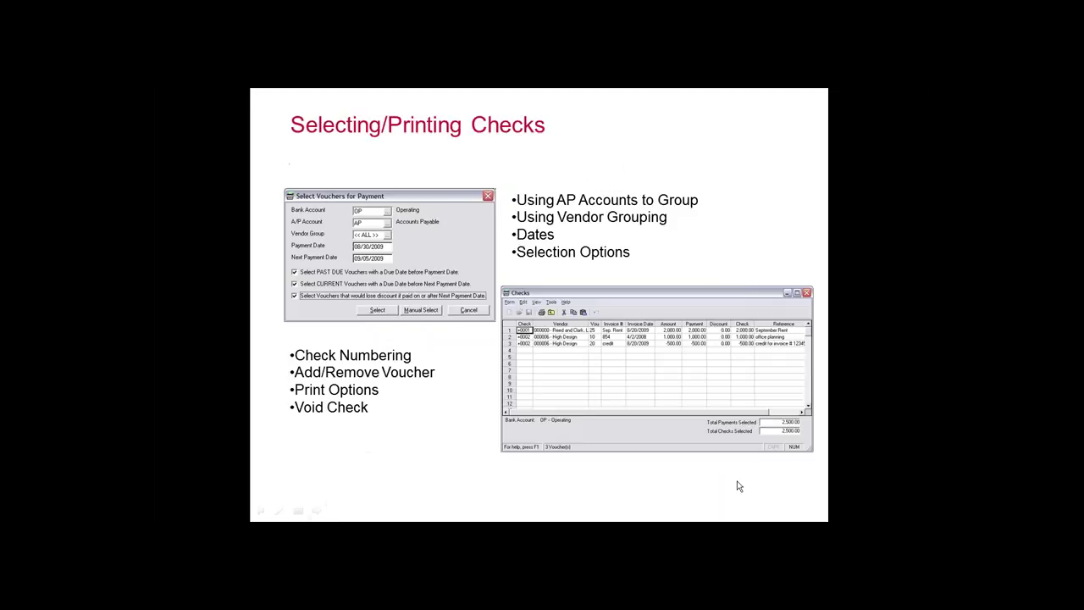
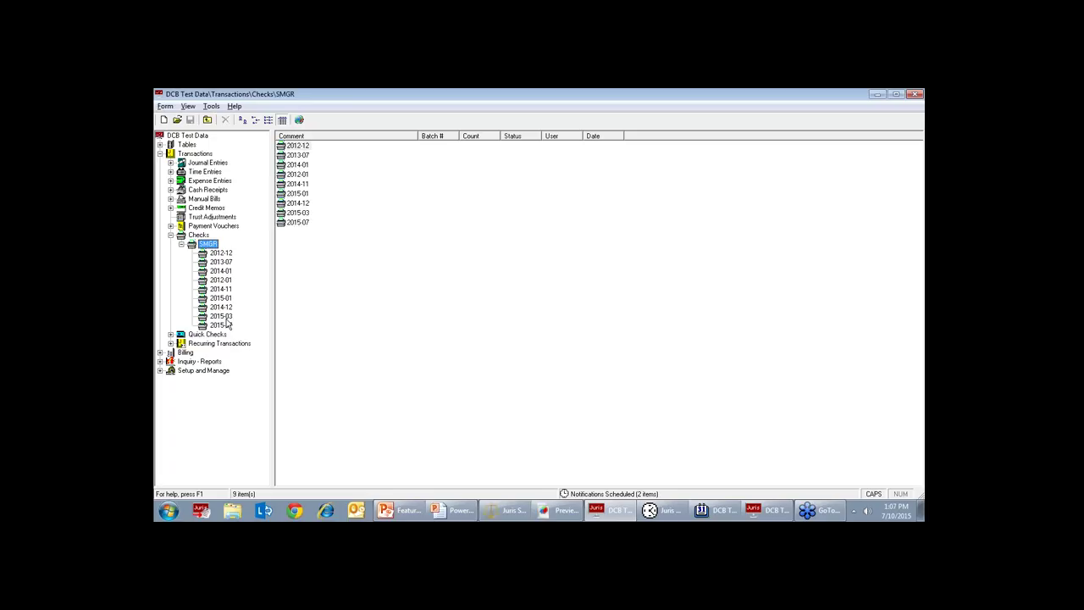
- Open Batch 59 from the detailed list in the 2015-07 batch period
{"action": "left_click", "coordinate": [226, 325]}
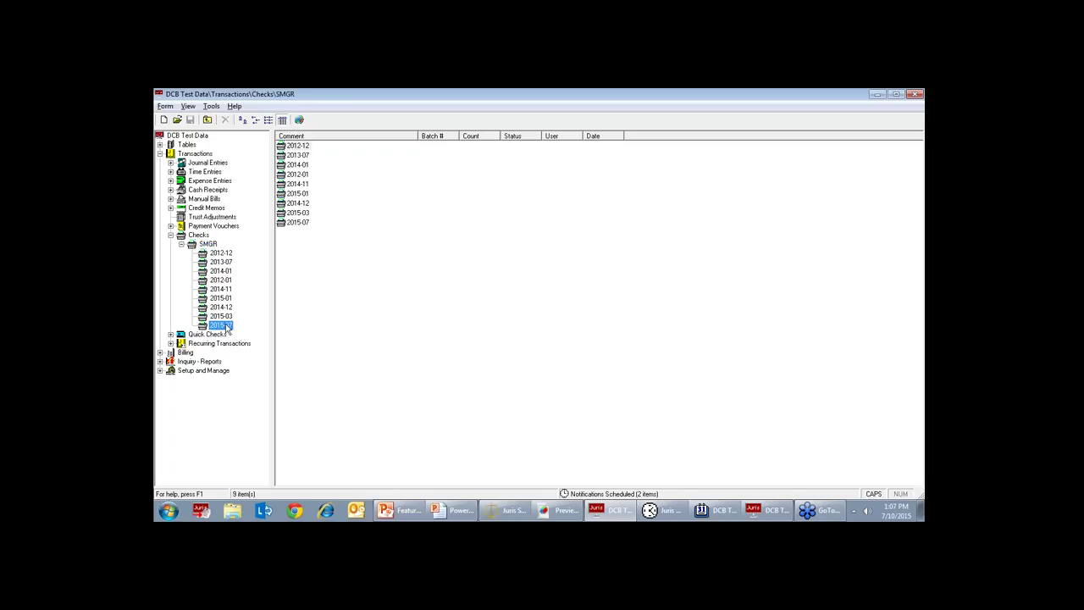
{"action": "left_click", "coordinate": [283, 120]}
{"action": "left_click", "coordinate": [310, 145]}
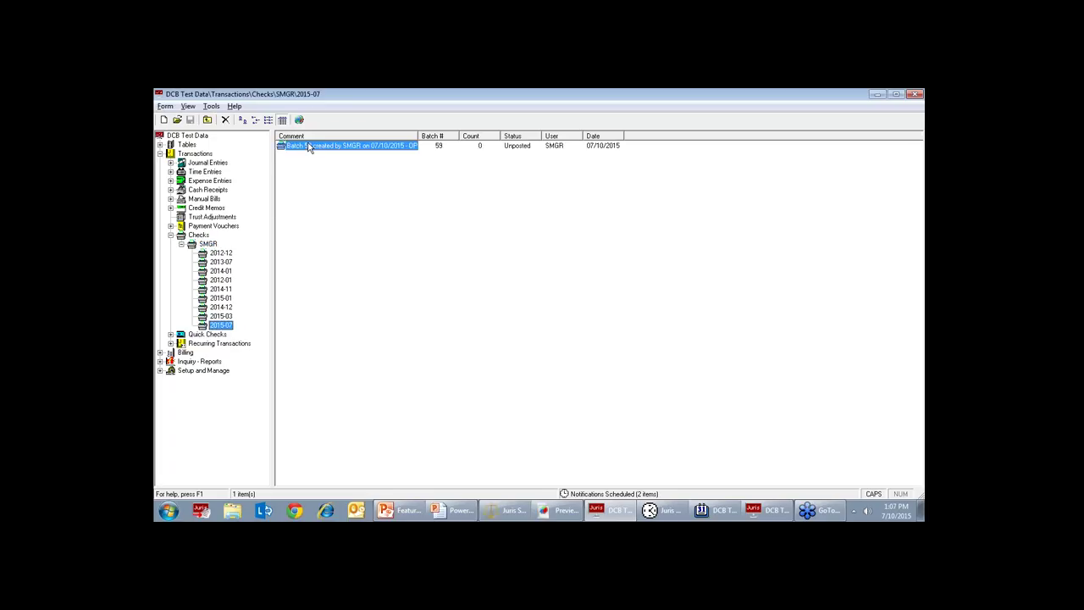
{"action": "left_click", "coordinate": [226, 326]}
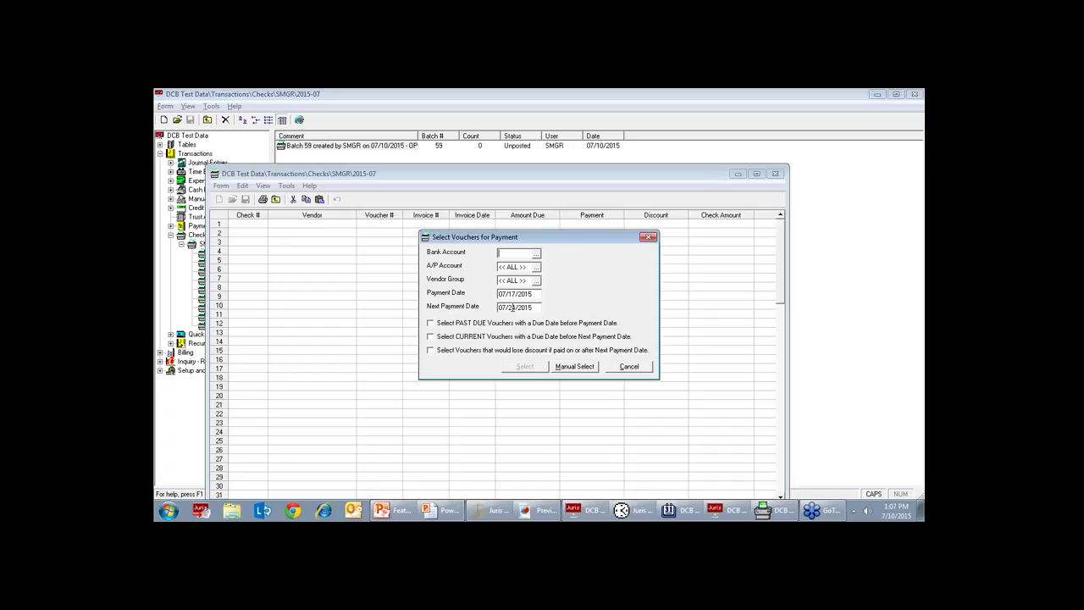
- Select past-due and current vouchers for bank account OP, dated 07/10/2015 through 08/09/2015
{"action": "left_click", "coordinate": [535, 254]}
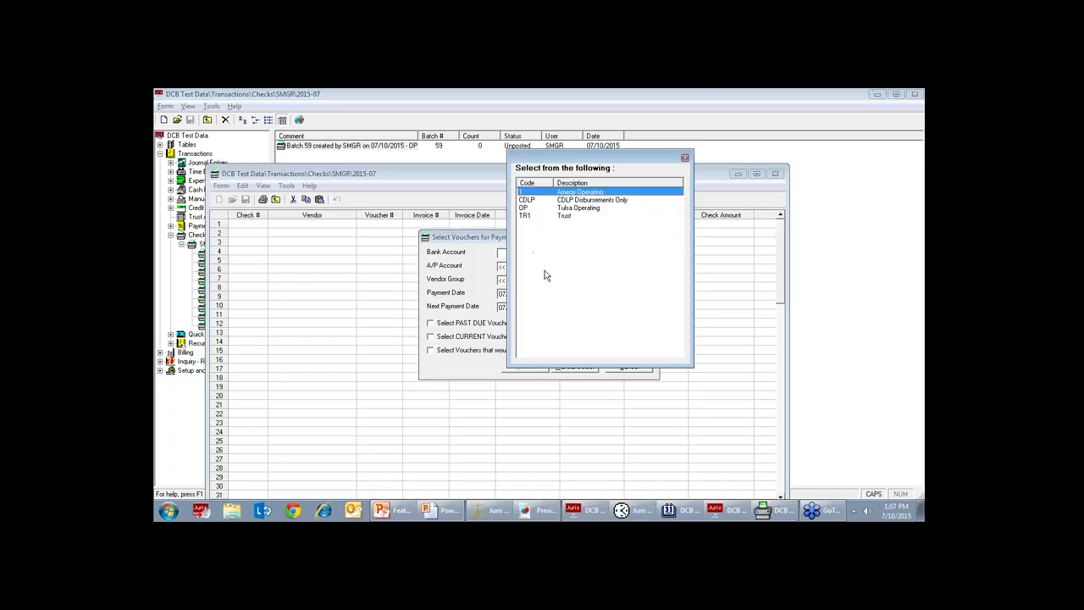
{"action": "double_click", "coordinate": [572, 209]}
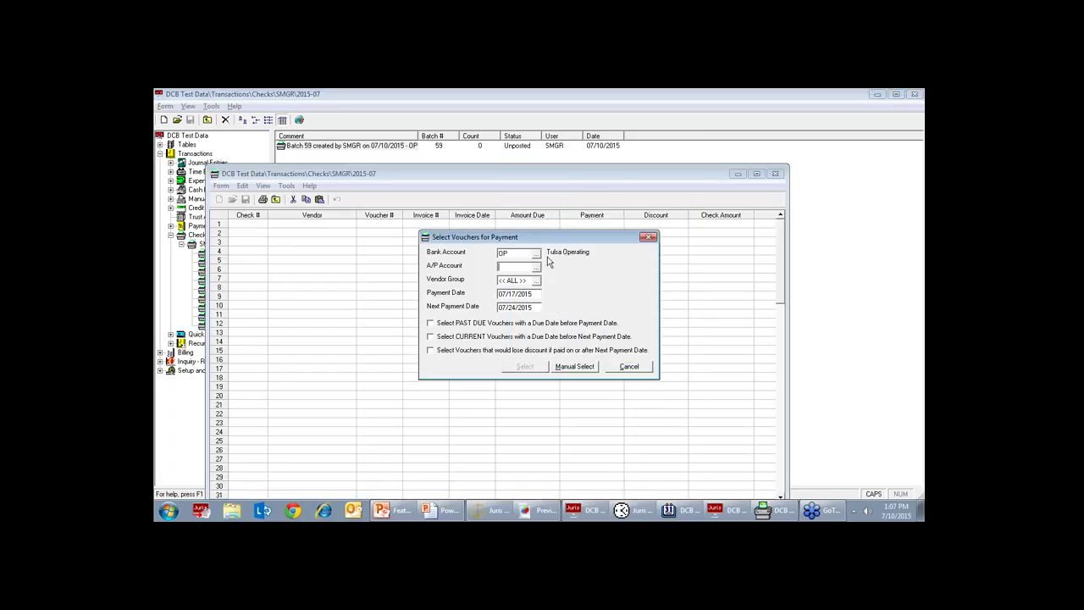
{"action": "left_click", "coordinate": [540, 293]}
{"action": "type", "text": "07/10/201"}
{"action": "key", "text": "Tab"}
{"action": "type", "text": "08"}
{"action": "key", "text": "Tab"}
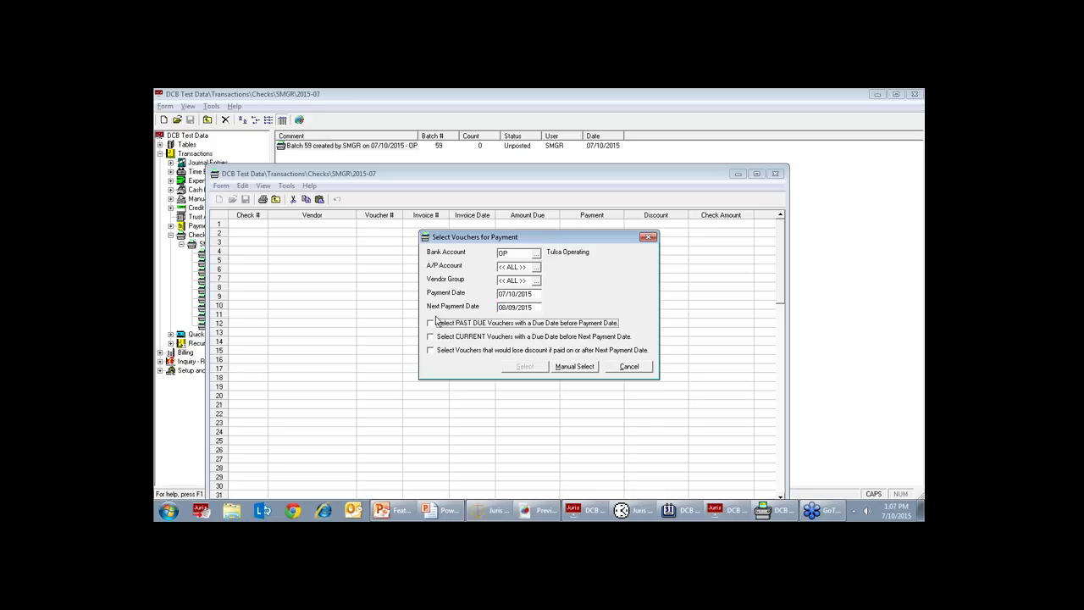
{"action": "left_click", "coordinate": [430, 322]}
{"action": "left_click", "coordinate": [430, 336]}
{"action": "left_click", "coordinate": [430, 350]}
{"action": "left_click", "coordinate": [524, 366]}
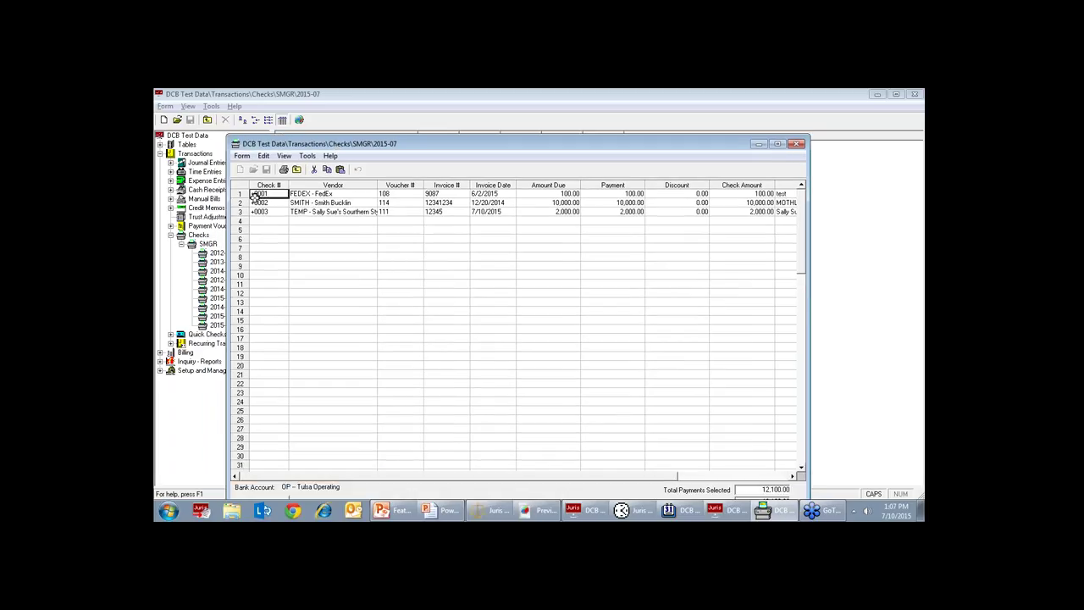
- Widen the Vendor column so names like Sally Sue's Southern Style Catering show in full
{"action": "left_click", "coordinate": [258, 211]}
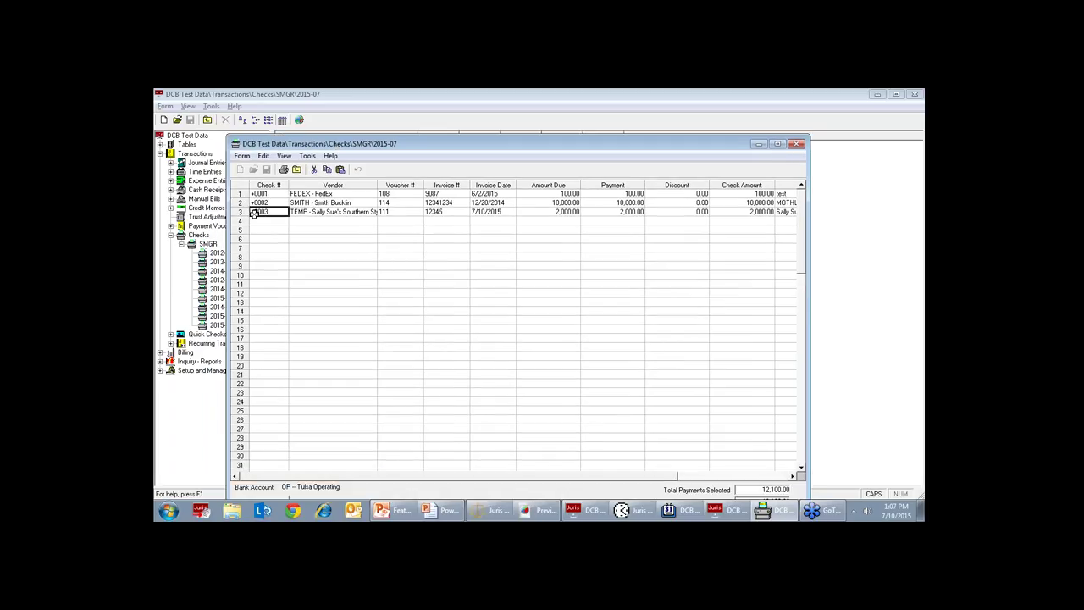
{"action": "left_click_drag", "start_coordinate": [380, 188], "coordinate": [427, 188]}
{"action": "left_click", "coordinate": [389, 212]}
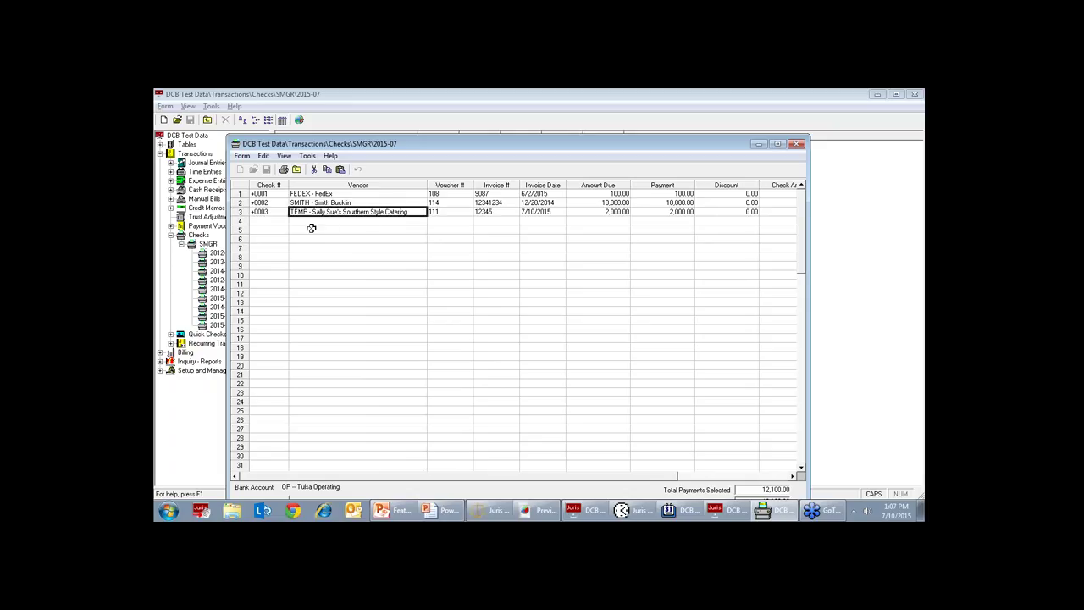
- Select the catering and Smith Bucklin rows and check the Edit menu without removing anything
{"action": "left_click", "coordinate": [239, 212]}
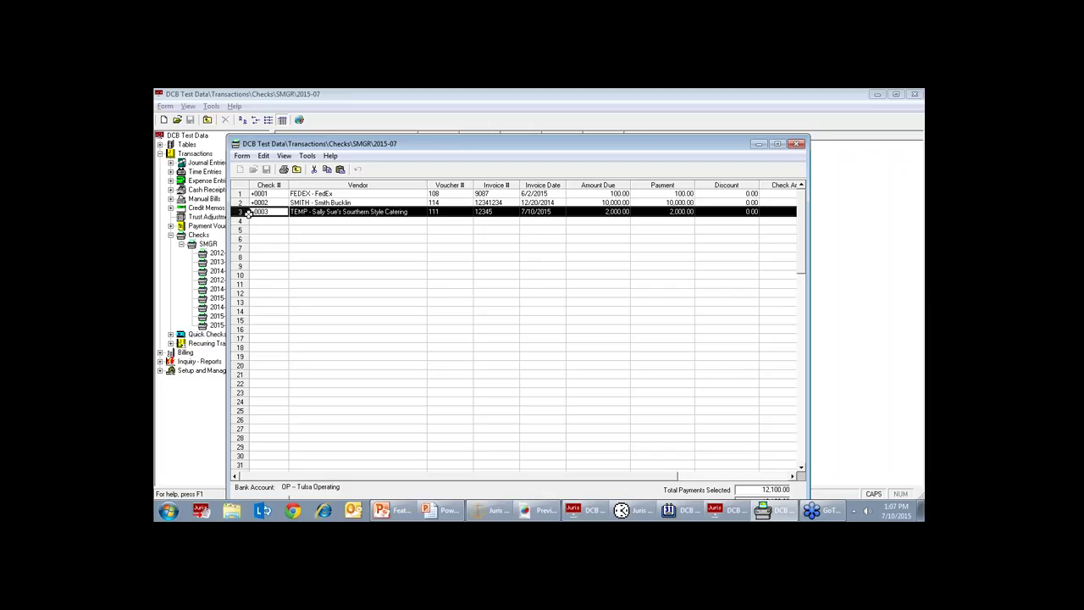
{"action": "left_click", "coordinate": [238, 203]}
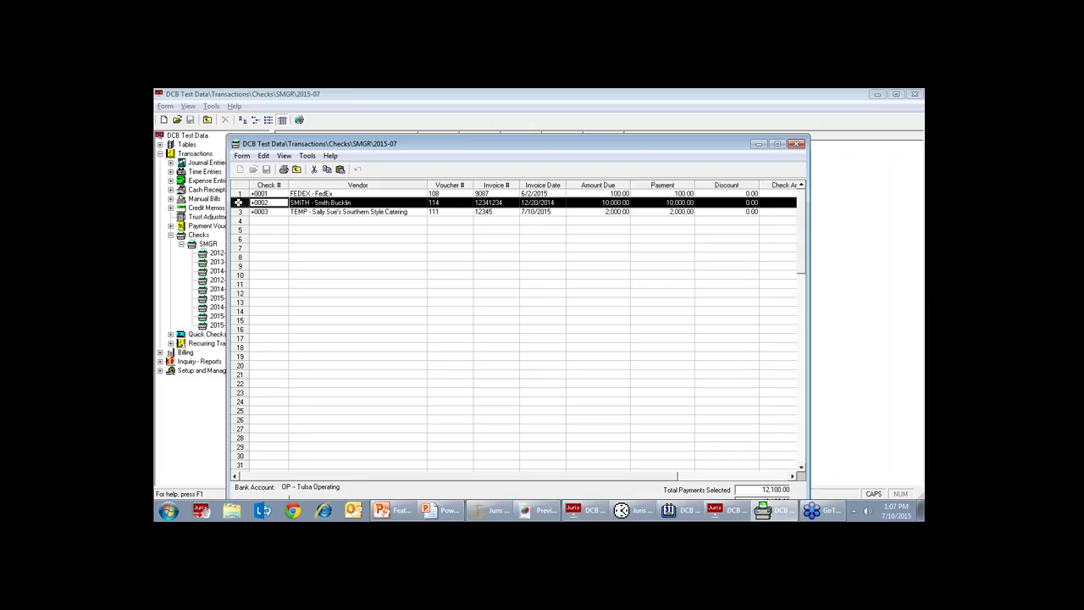
{"action": "left_click", "coordinate": [263, 156]}
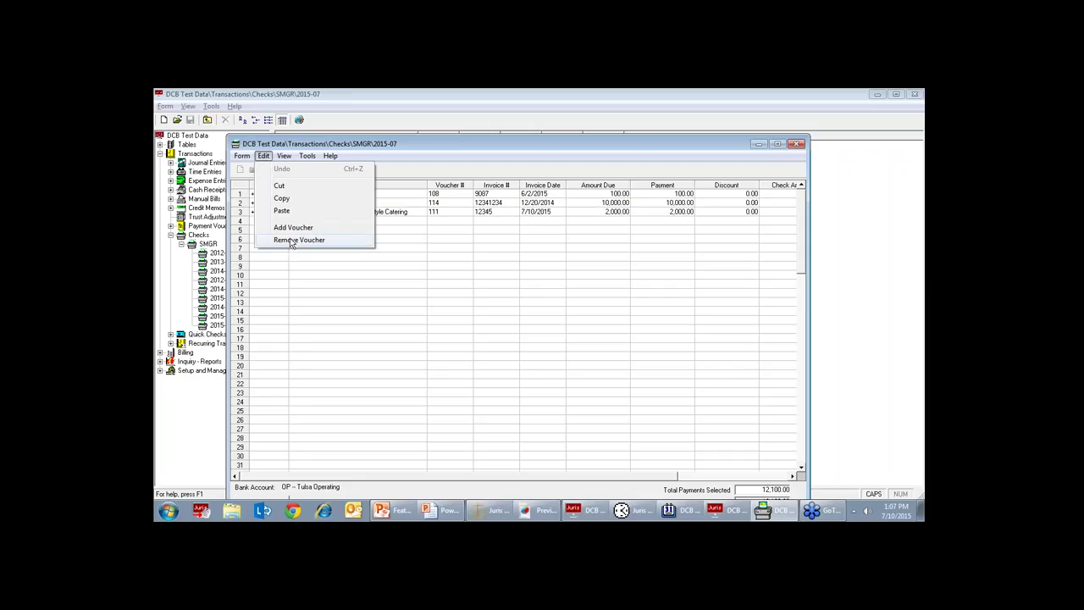
{"action": "left_click", "coordinate": [271, 330]}
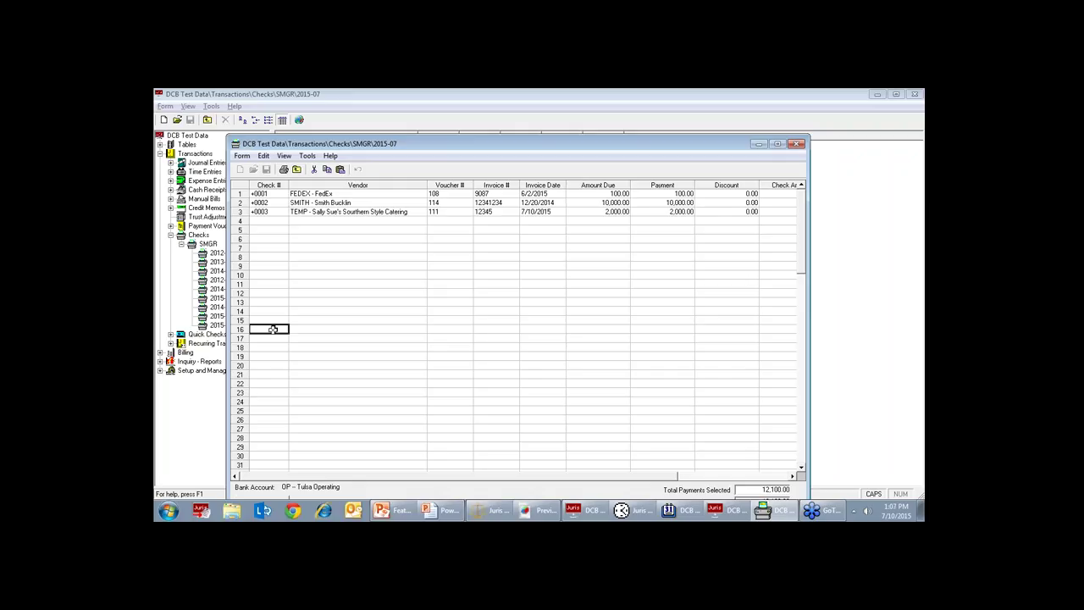
- Look over the batch printing and posting menu without printing, then step through the check numbers
{"action": "left_click", "coordinate": [243, 156]}
{"action": "mouse_move", "coordinate": [254, 171]}
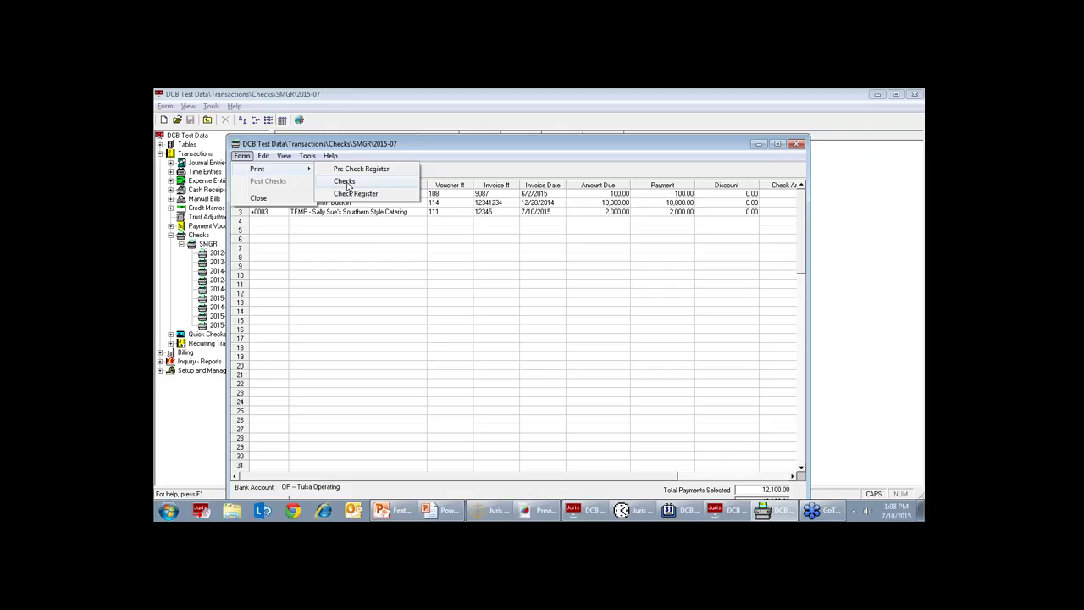
{"action": "left_click", "coordinate": [366, 287]}
{"action": "left_click", "coordinate": [366, 287]}
{"action": "left_click", "coordinate": [261, 197]}
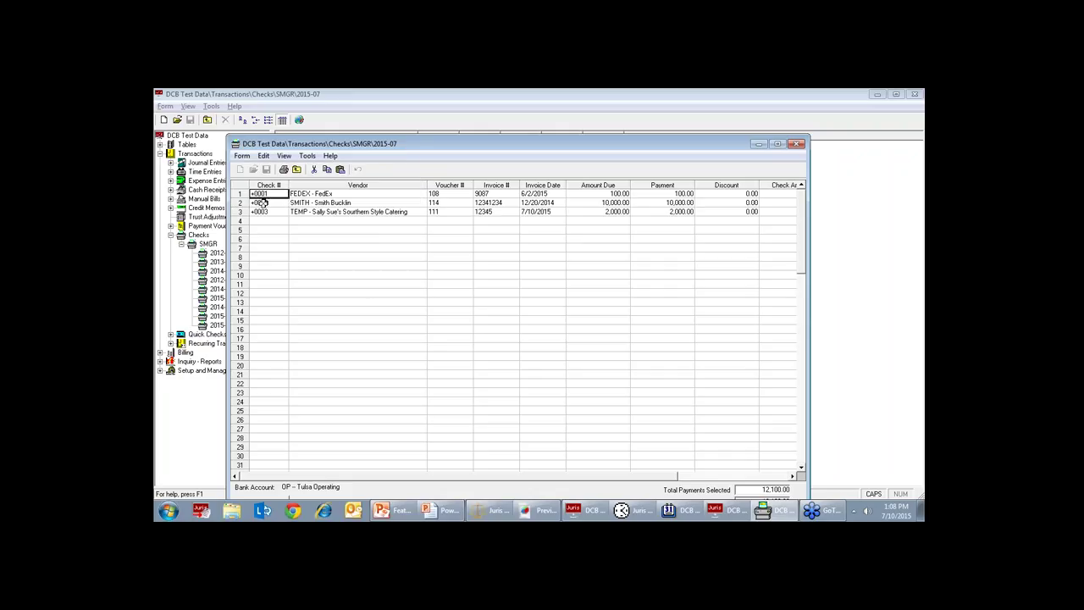
{"action": "left_click", "coordinate": [260, 203]}
{"action": "left_click", "coordinate": [269, 212]}
- Select the FedEx check row and review the Void Selection tool without voiding it
{"action": "left_click", "coordinate": [240, 194]}
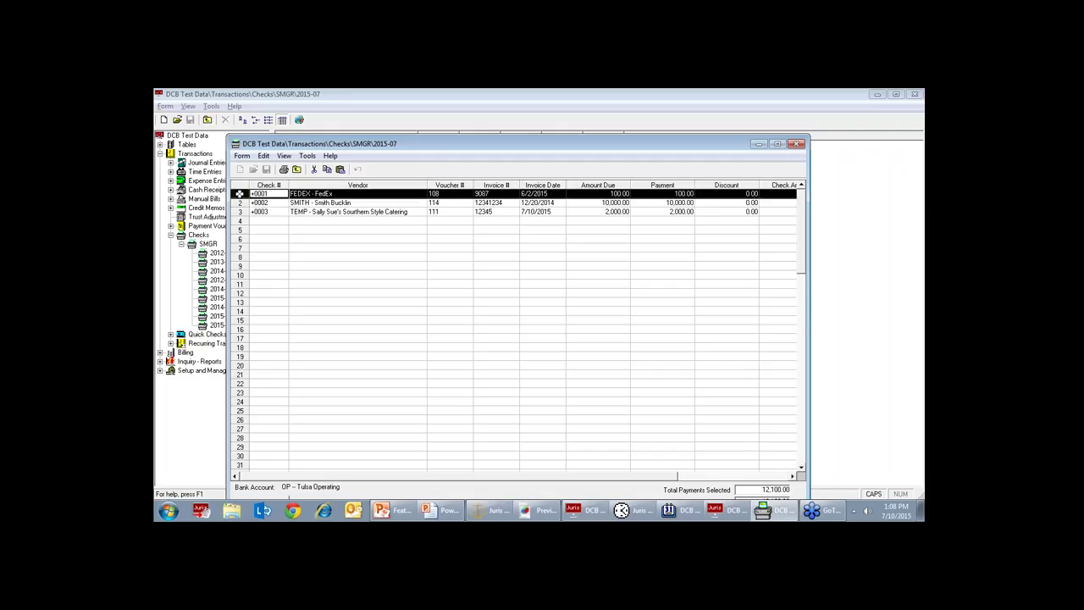
{"action": "left_click", "coordinate": [307, 157]}
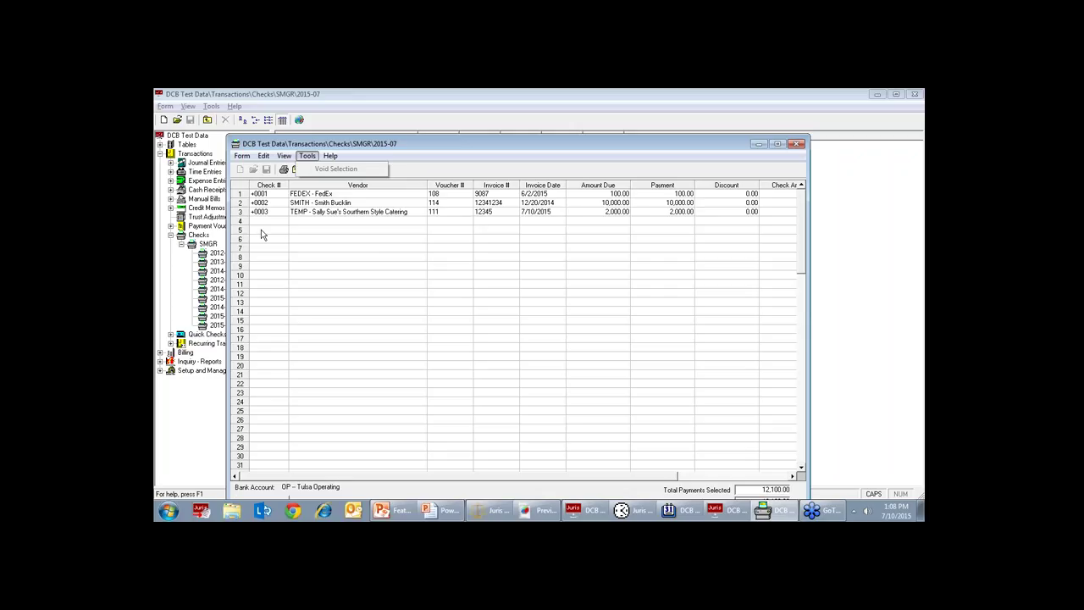
{"action": "left_click", "coordinate": [296, 264]}
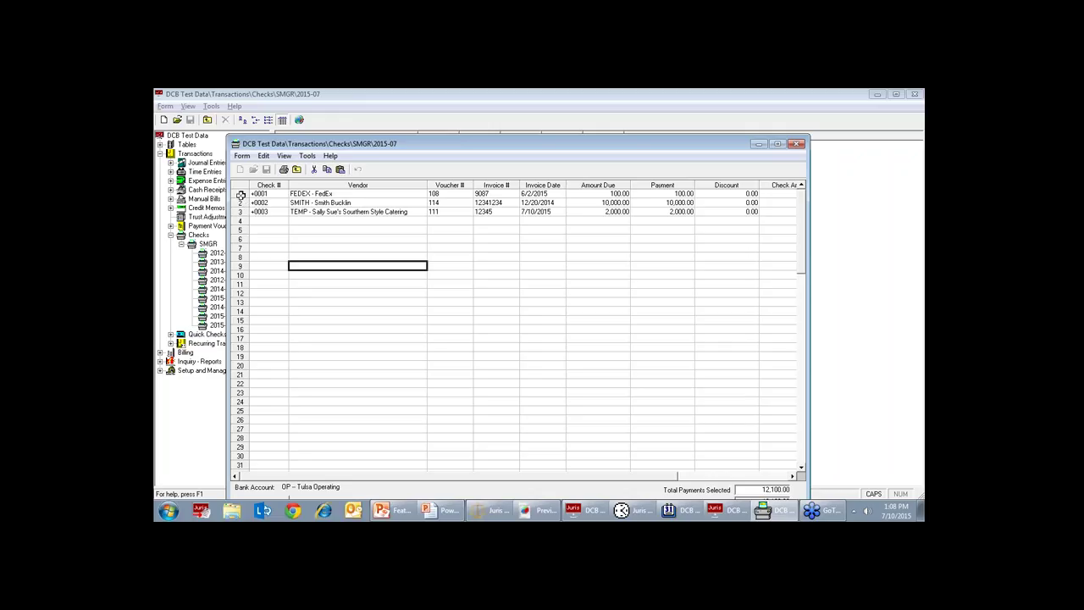
{"action": "left_click", "coordinate": [241, 194]}
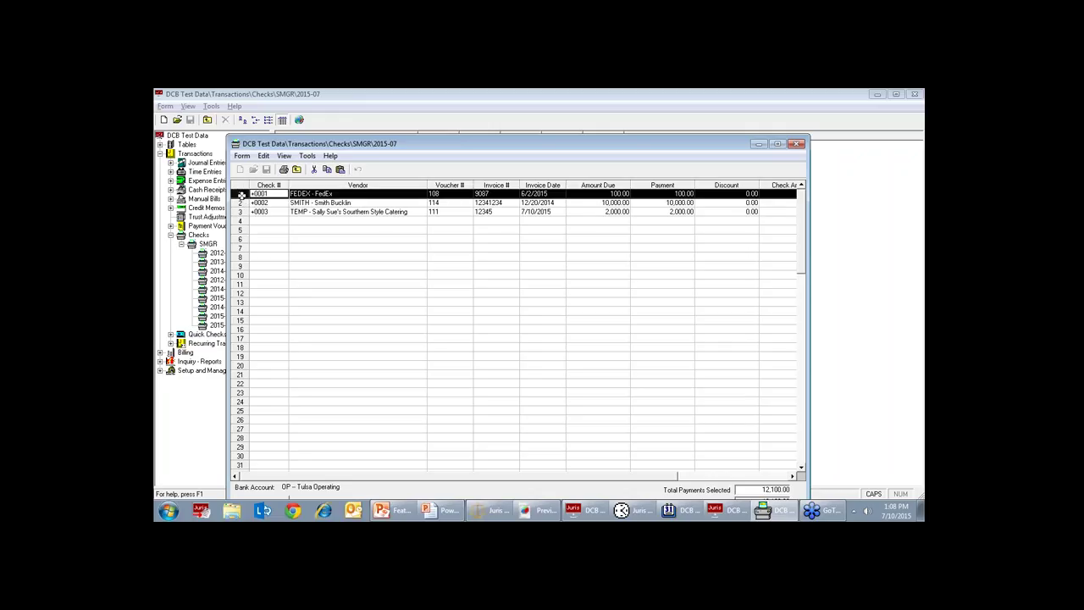
{"action": "left_click", "coordinate": [306, 155]}
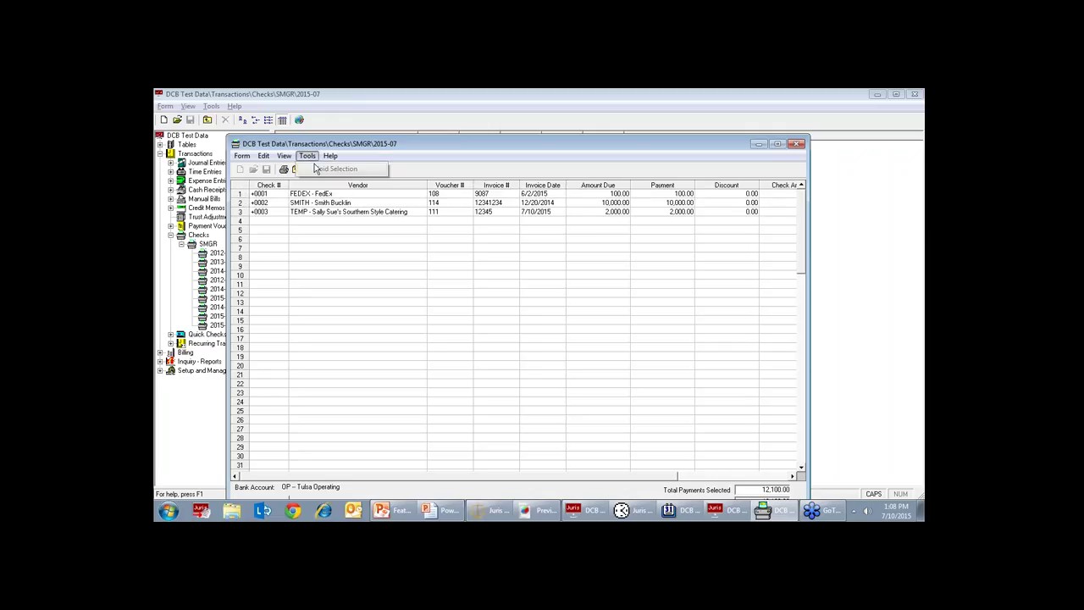
{"action": "left_click", "coordinate": [310, 277]}
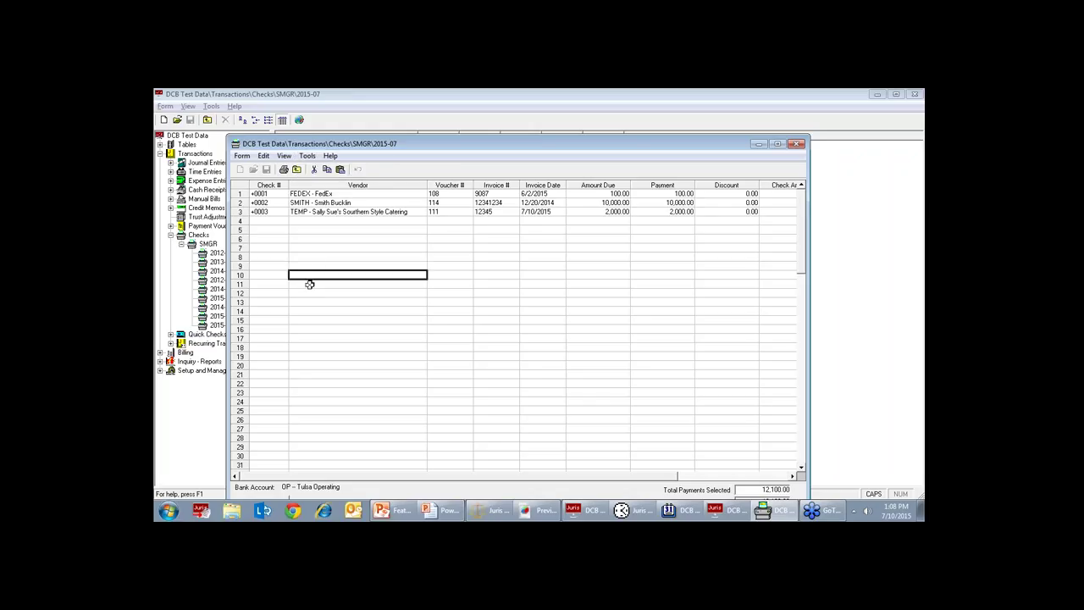
{"action": "left_click", "coordinate": [267, 194]}
{"action": "left_click", "coordinate": [243, 194]}
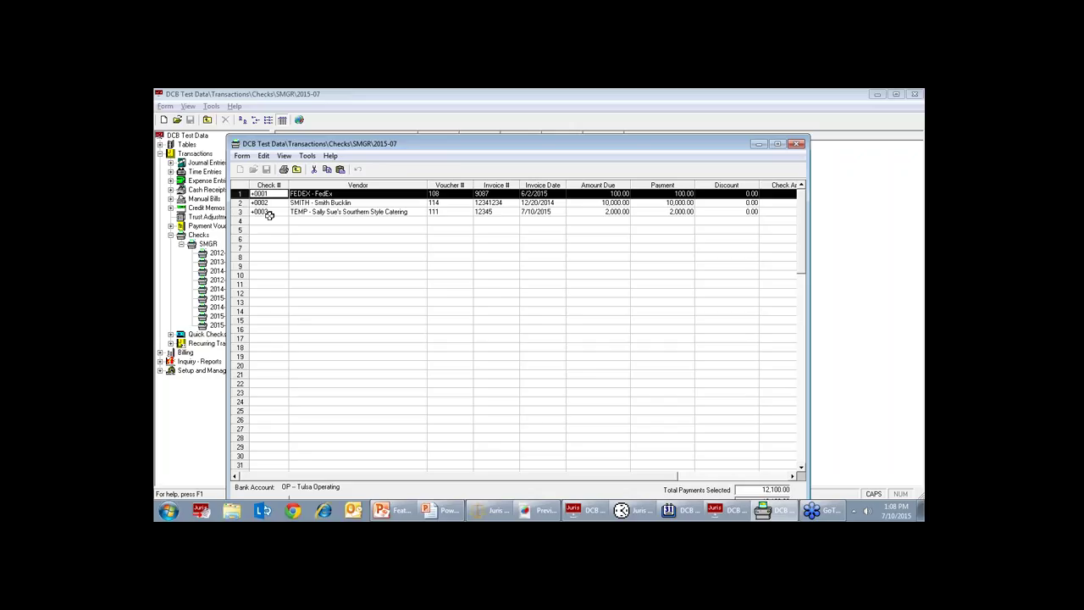
{"action": "left_click", "coordinate": [306, 156]}
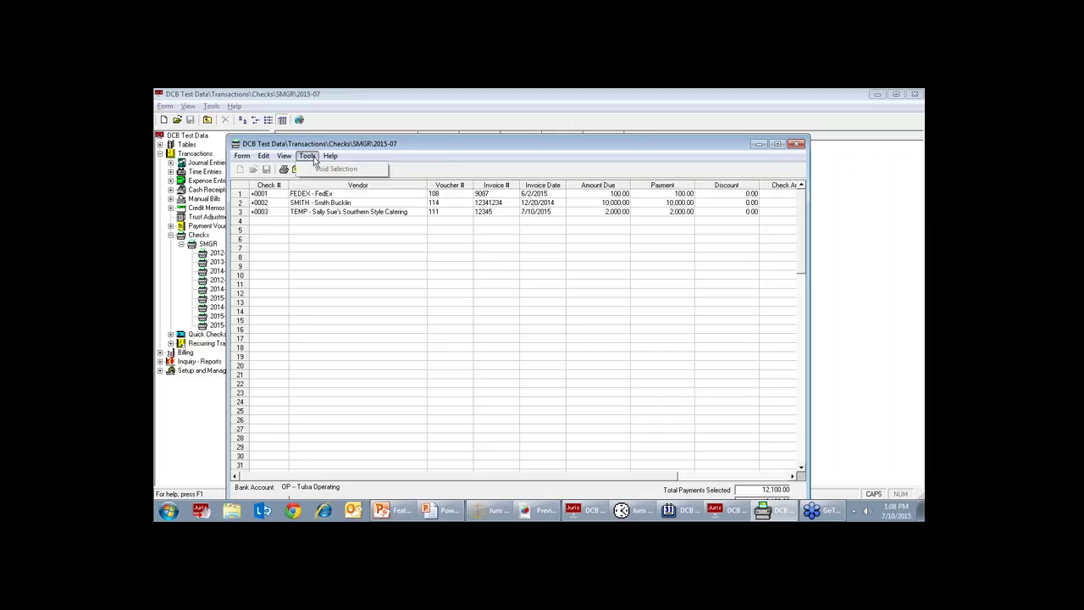
{"action": "key", "text": "Escape"}
{"action": "left_click", "coordinate": [311, 272]}
- Review the batch printing and posting commands again without choosing one
{"action": "left_click", "coordinate": [243, 156]}
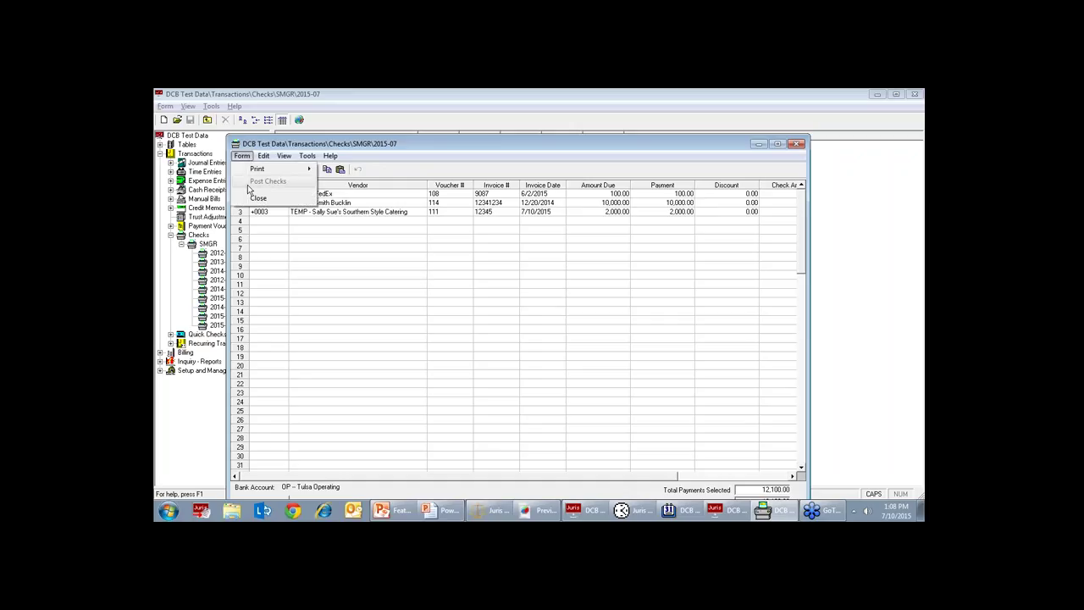
{"action": "left_click", "coordinate": [294, 297]}
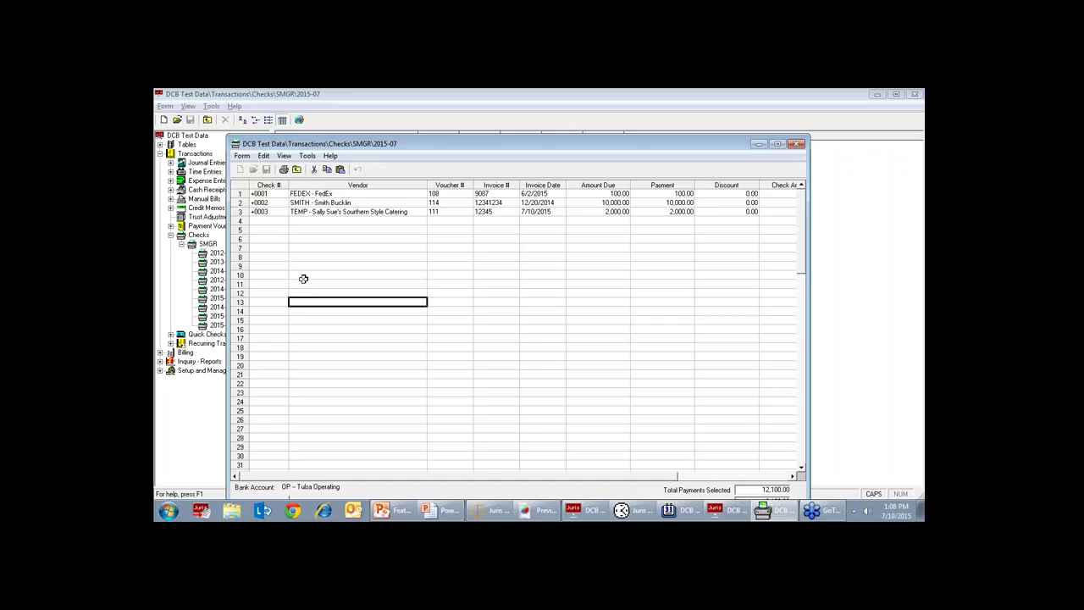
{"action": "left_click", "coordinate": [243, 157]}
{"action": "left_click", "coordinate": [271, 256]}
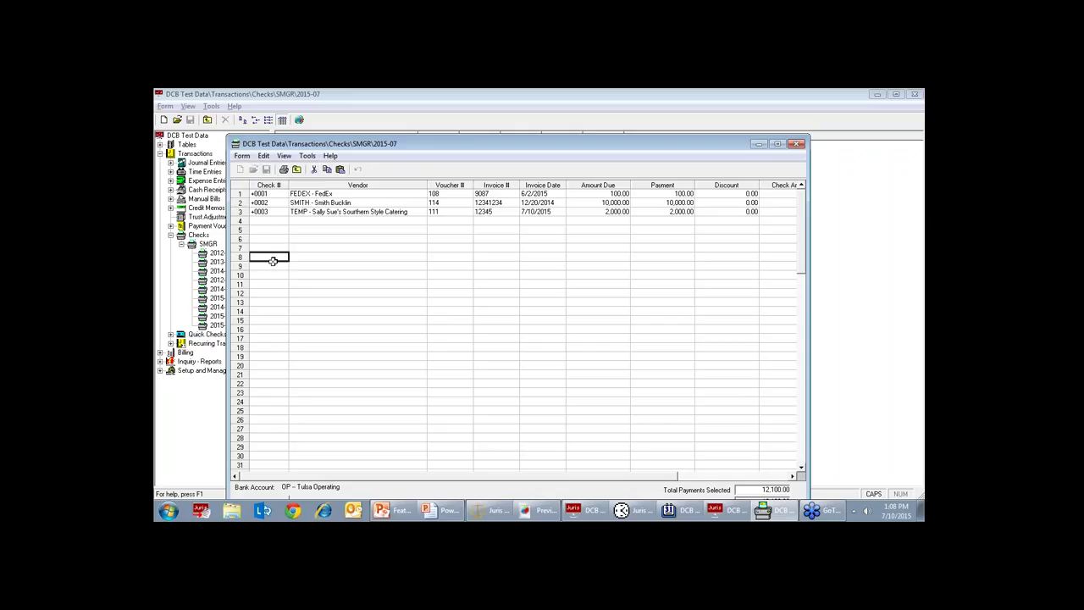
- Select the Smith Bucklin row, then close the check batch window
{"action": "left_click", "coordinate": [309, 158]}
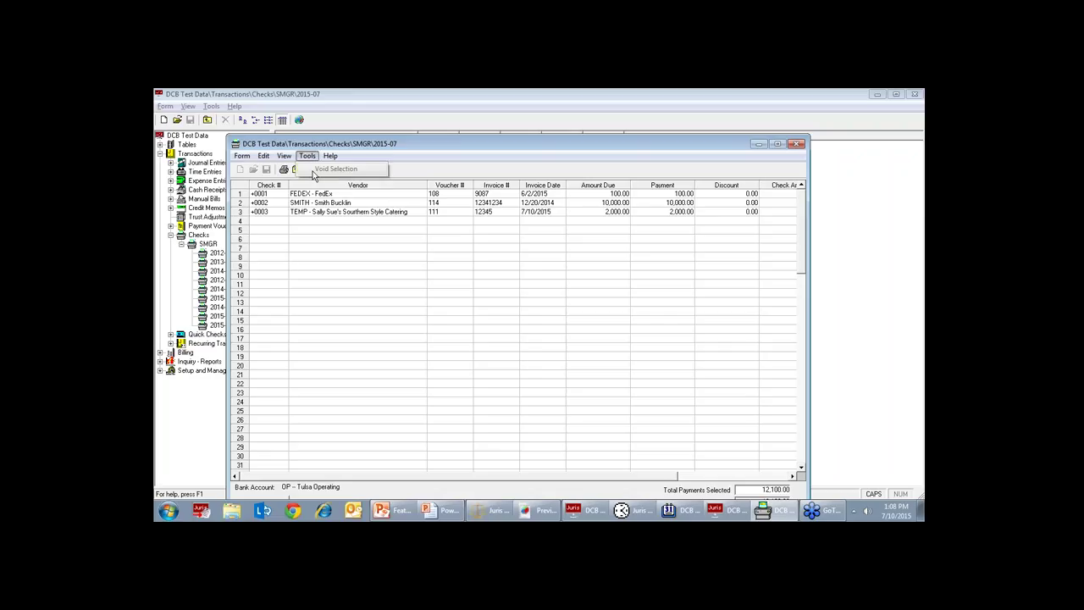
{"action": "left_click", "coordinate": [248, 205]}
{"action": "left_click", "coordinate": [296, 264]}
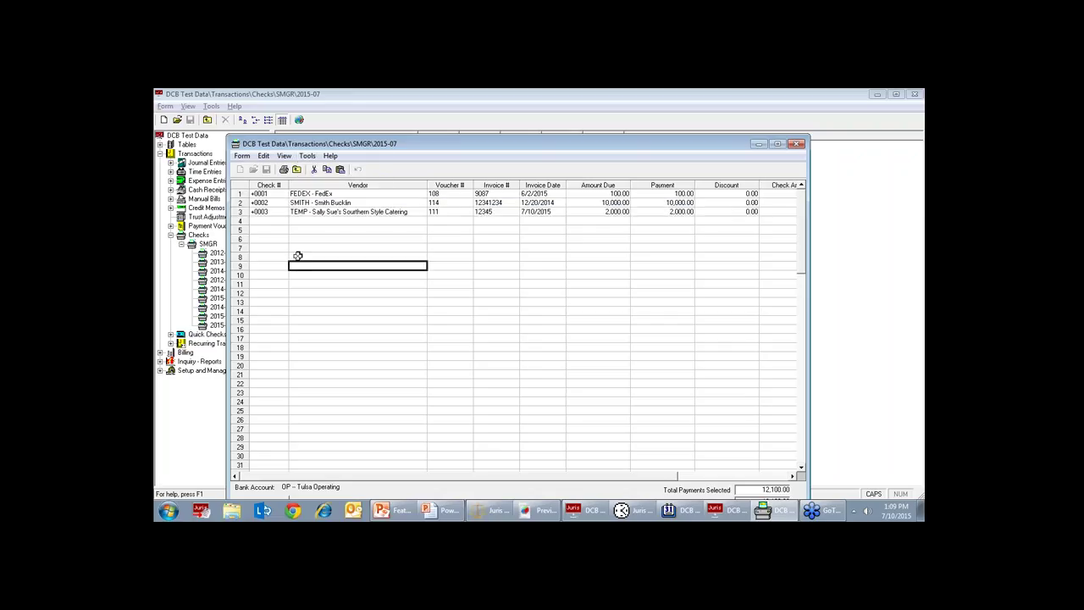
{"action": "left_click", "coordinate": [298, 172]}
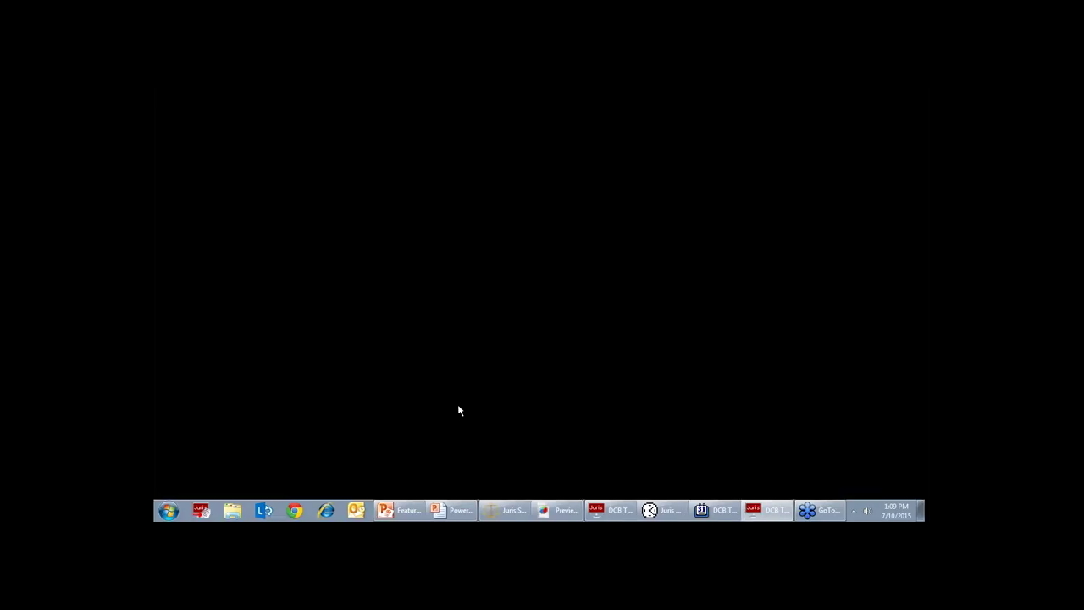
- Switch to the PowerPoint slide show and advance to the Quick Checks slide
{"action": "key", "text": "alt+Tab"}
{"action": "left_click", "coordinate": [316, 510]}
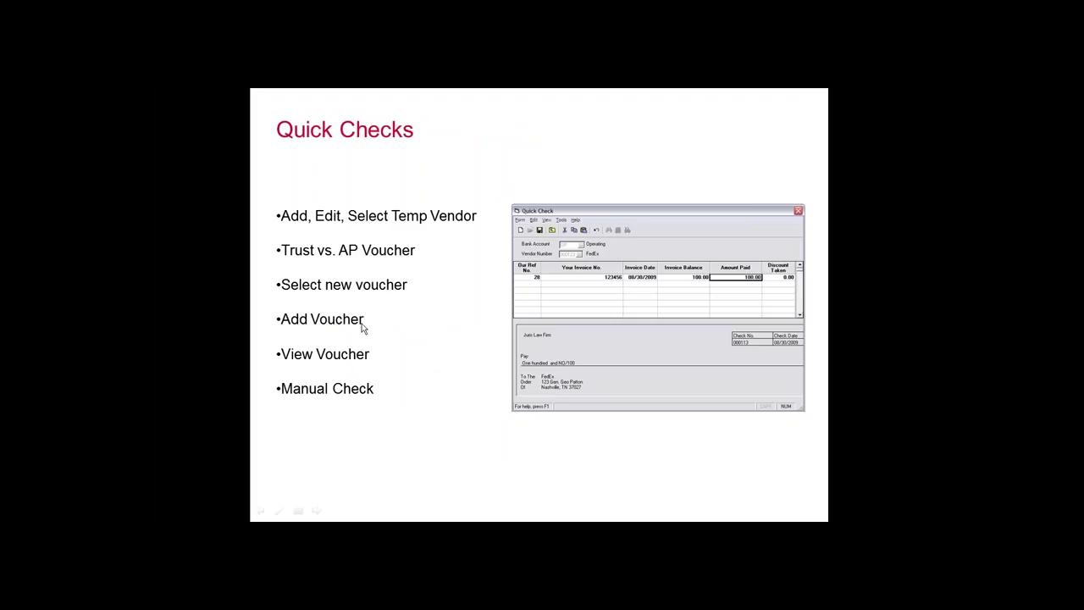
- Back in Juris, start a new quick check on bank account OP
{"action": "key", "text": "alt+Tab"}
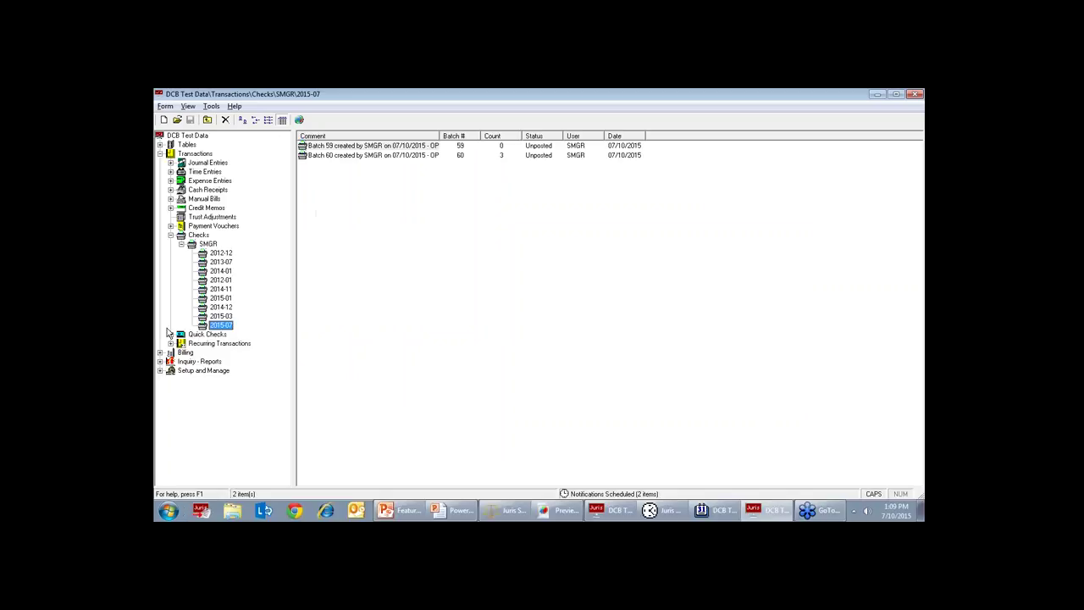
{"action": "left_click", "coordinate": [207, 334]}
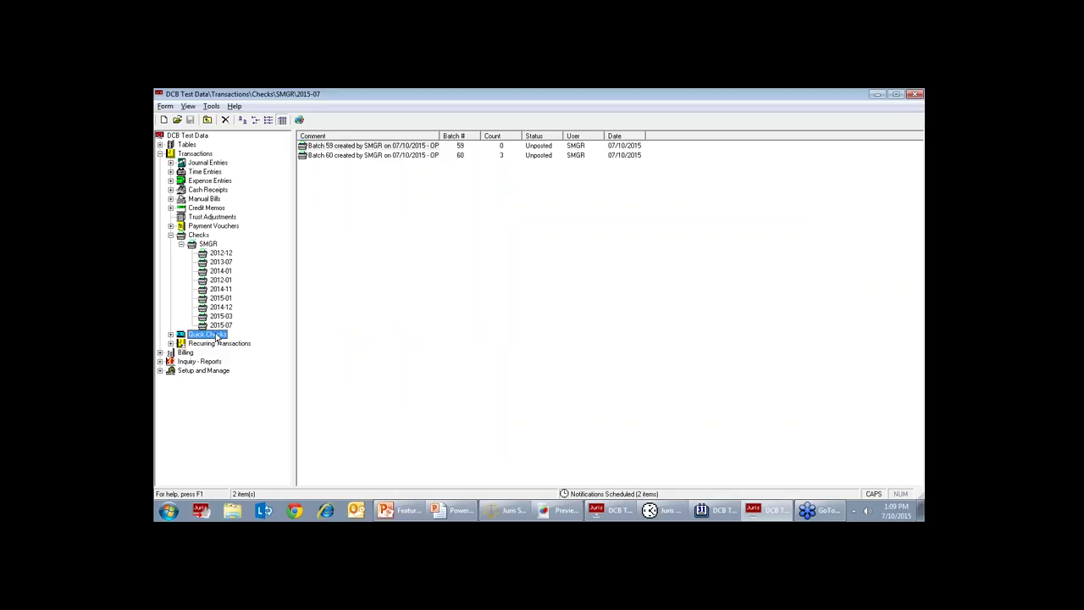
{"action": "left_click", "coordinate": [164, 119]}
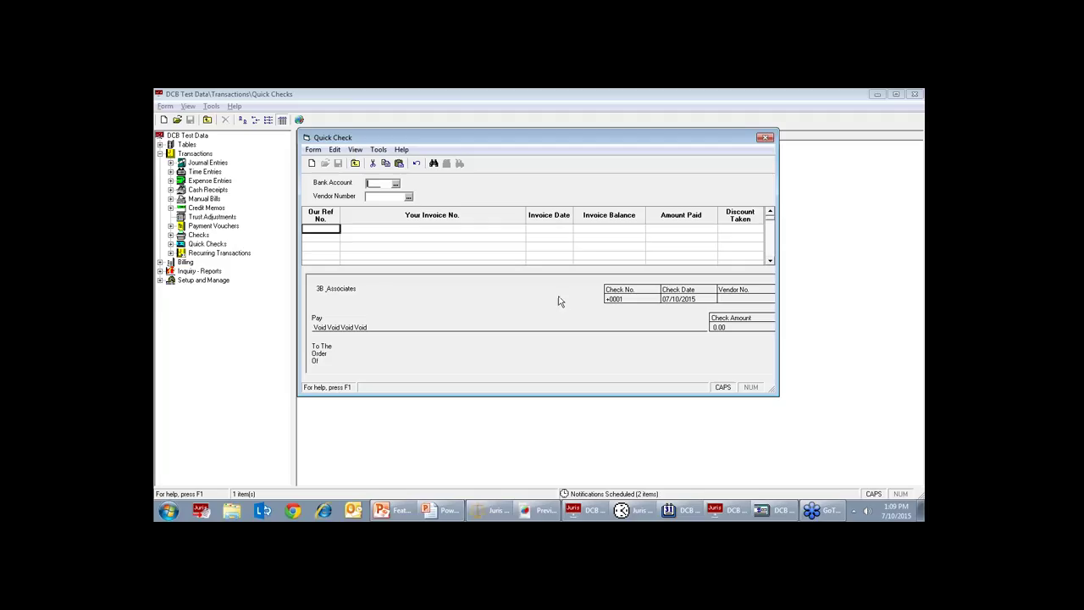
{"action": "type", "text": "OP"}
{"action": "key", "text": "Tab"}
{"action": "left_click", "coordinate": [409, 198]}
{"action": "left_click", "coordinate": [643, 207]}
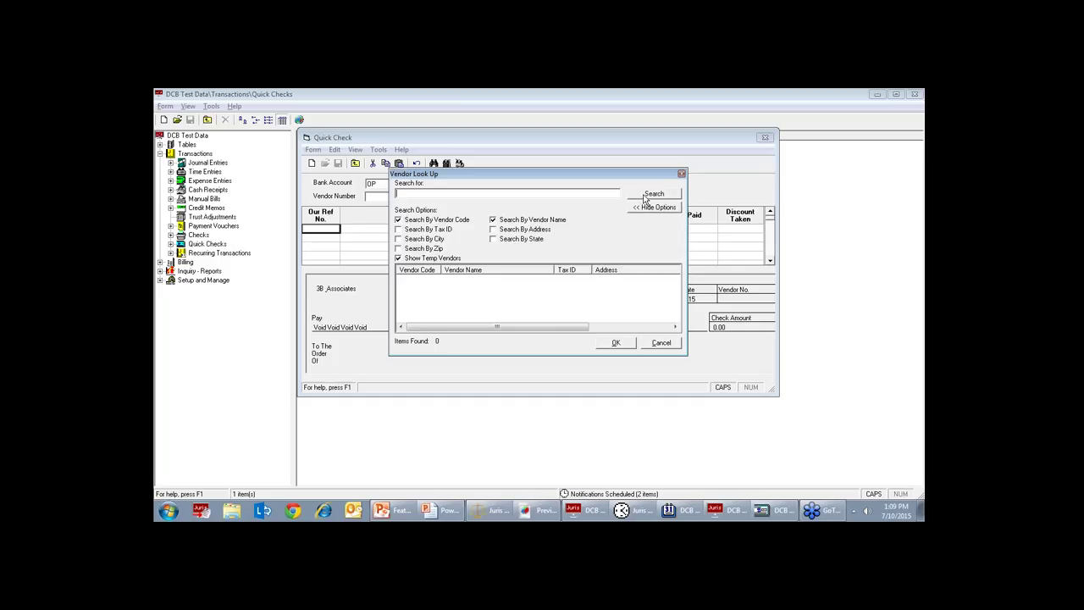
{"action": "left_click", "coordinate": [398, 257]}
{"action": "left_click", "coordinate": [652, 193]}
{"action": "scroll", "coordinate": [535, 311], "scroll_direction": "down", "scroll_amount": 1}
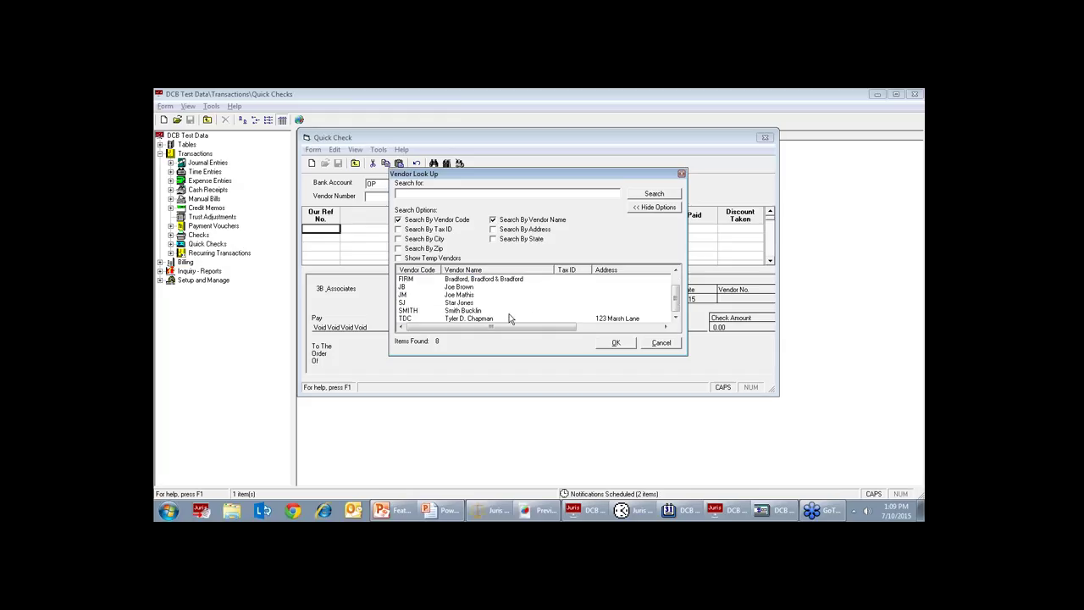
{"action": "scroll", "coordinate": [483, 317], "scroll_direction": "up", "scroll_amount": 1}
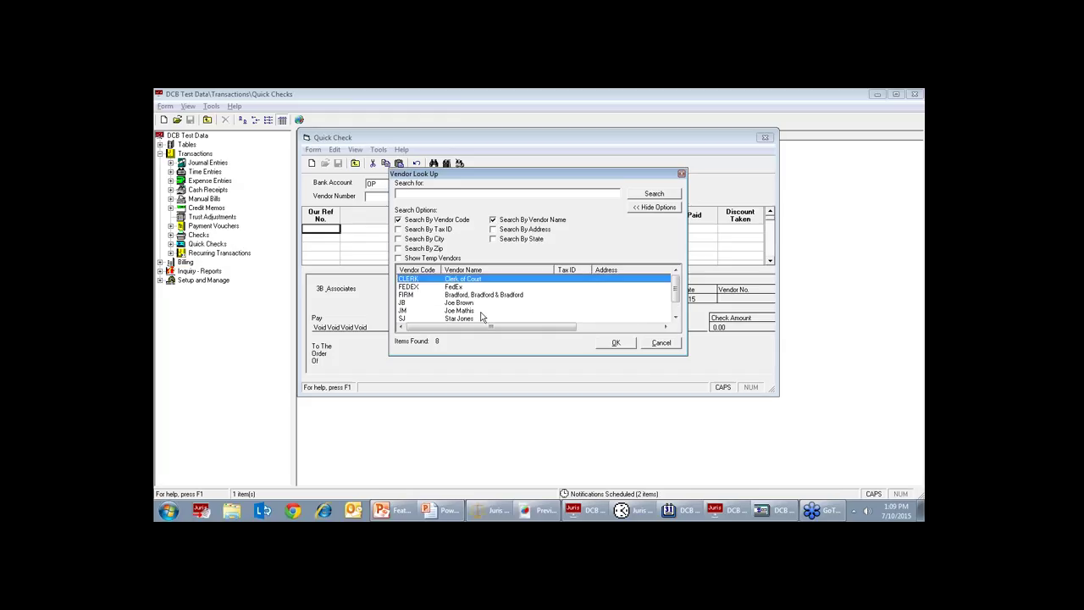
{"action": "scroll", "coordinate": [481, 316], "scroll_direction": "down", "scroll_amount": 1}
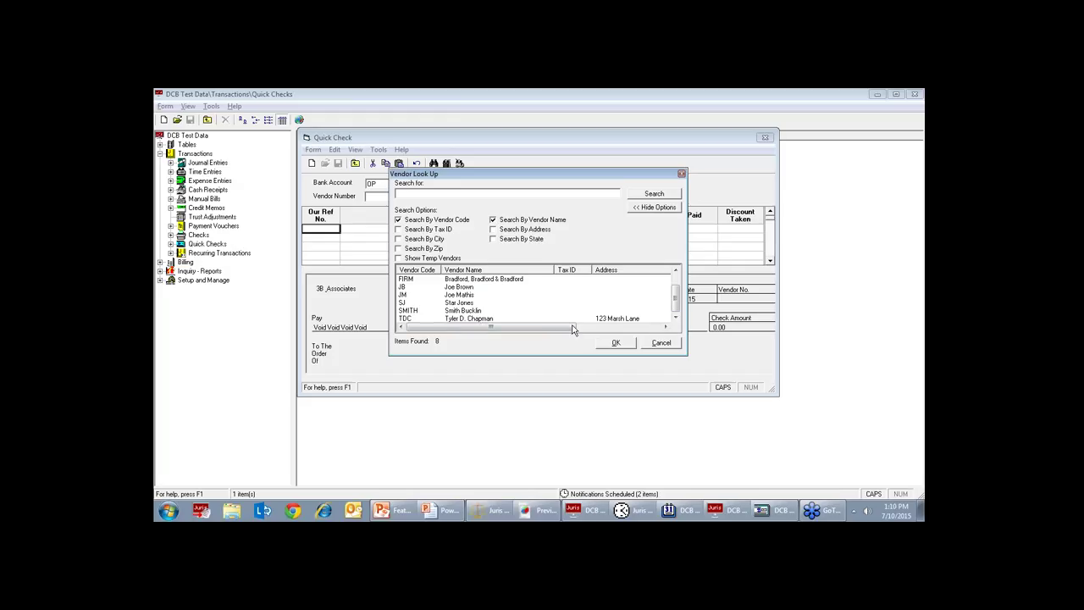
{"action": "double_click", "coordinate": [476, 290]}
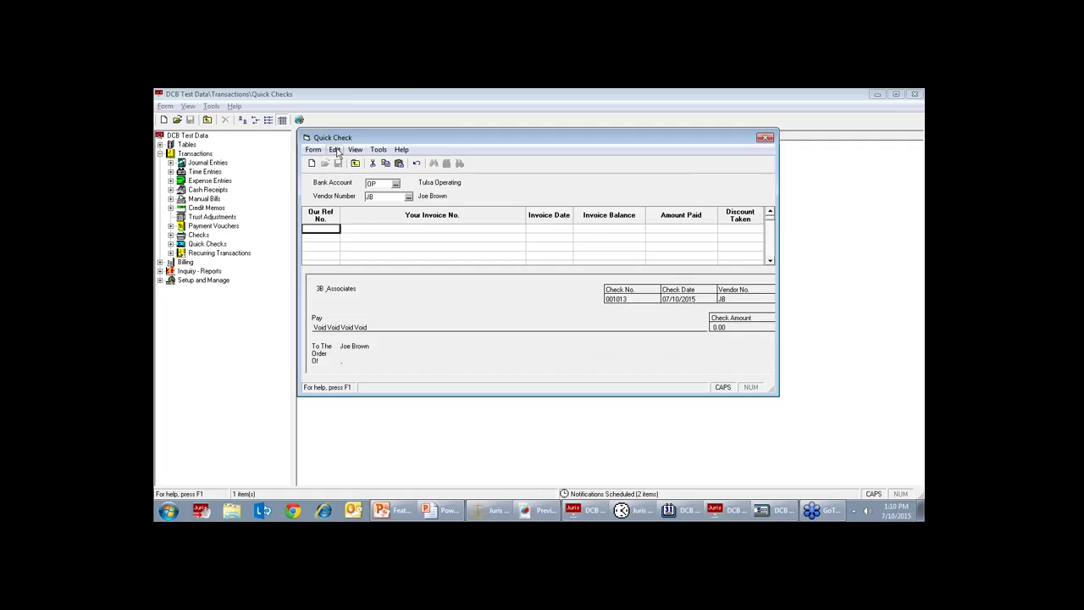
{"action": "left_click", "coordinate": [378, 150]}
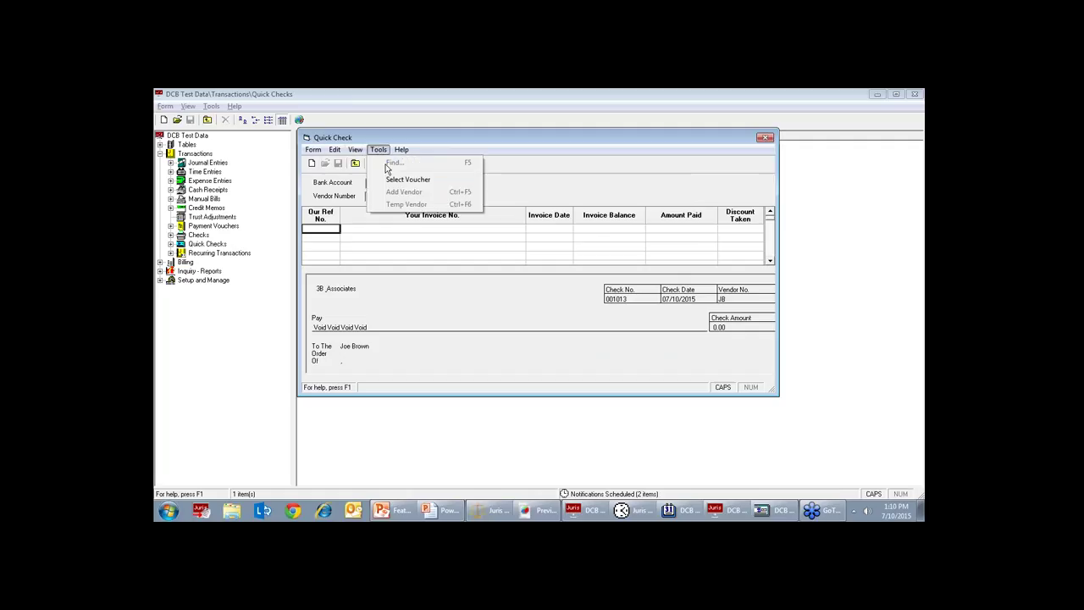
{"action": "left_click", "coordinate": [416, 181]}
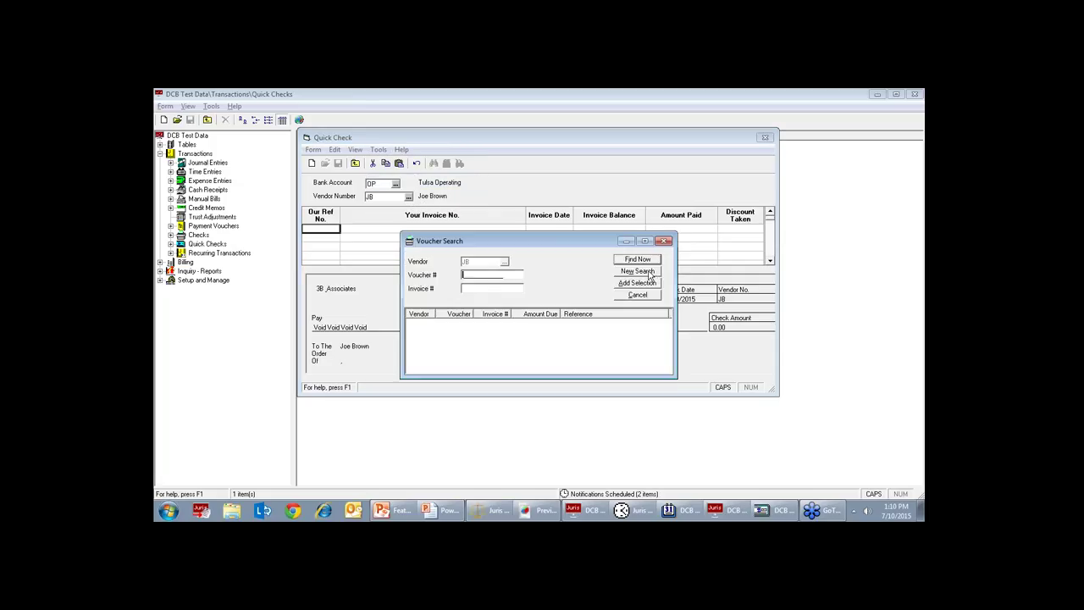
{"action": "left_click", "coordinate": [638, 260]}
{"action": "left_click", "coordinate": [664, 240]}
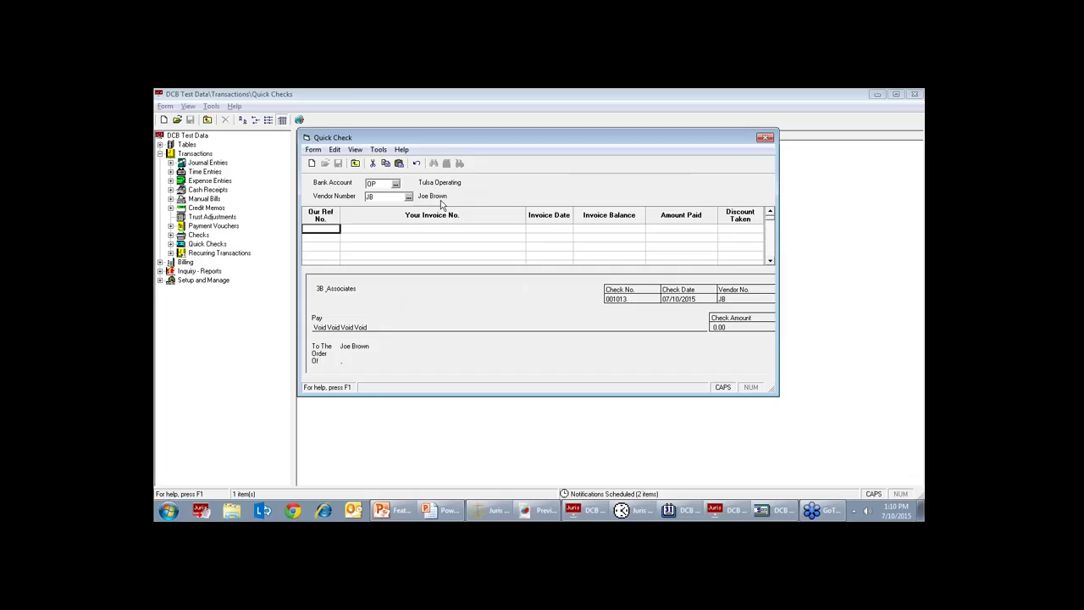
{"action": "left_click", "coordinate": [355, 165]}
{"action": "left_click", "coordinate": [601, 338]}
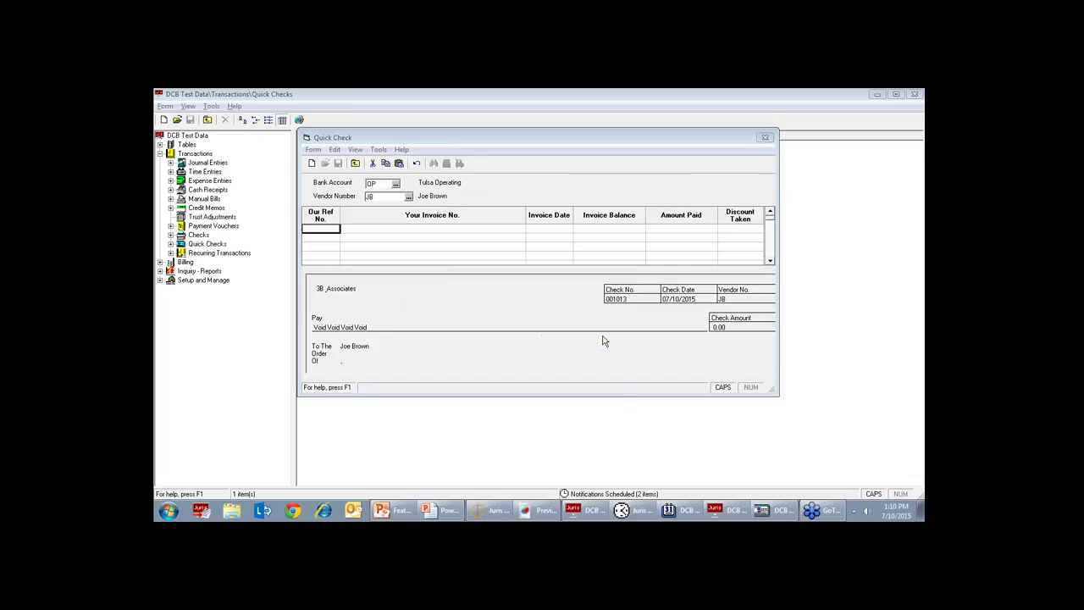
- Close the quick check form and open check batch 60 under the SMGR checks
{"action": "left_click", "coordinate": [395, 188]}
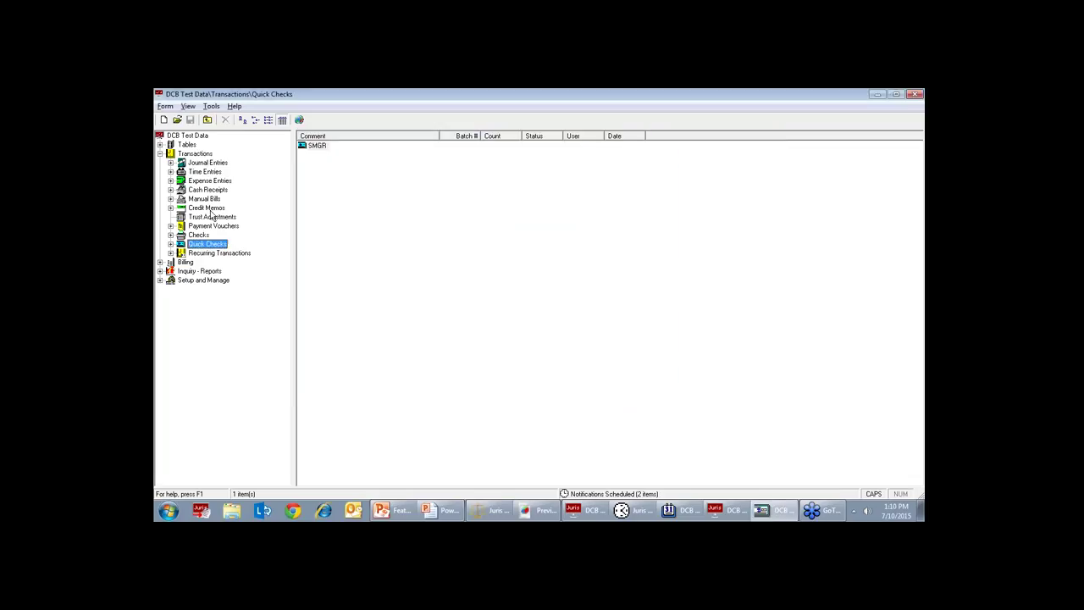
{"action": "double_click", "coordinate": [198, 234]}
{"action": "left_click", "coordinate": [209, 243]}
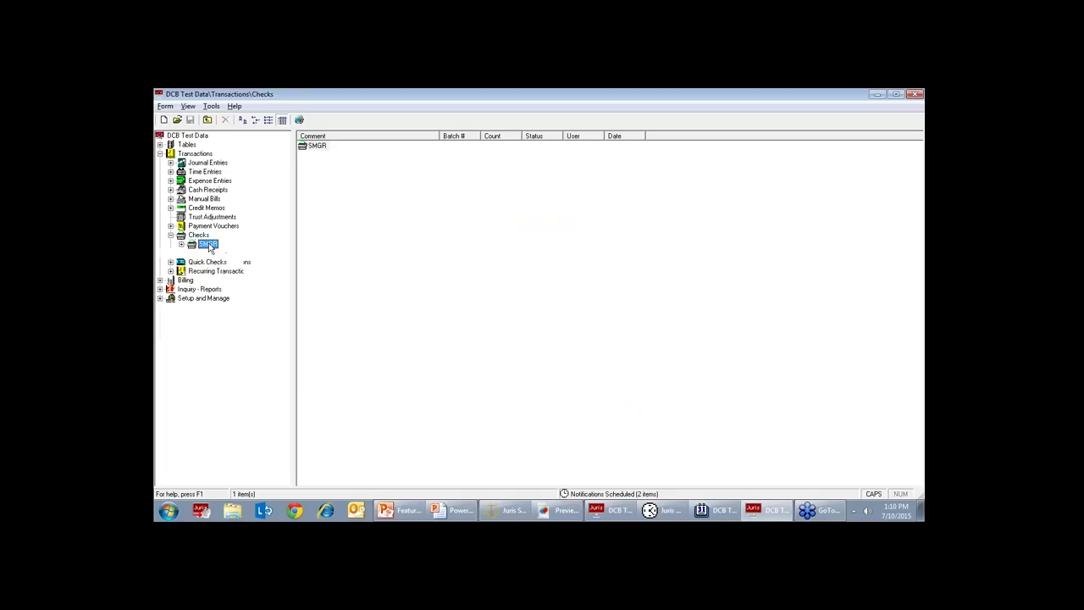
{"action": "double_click", "coordinate": [209, 245]}
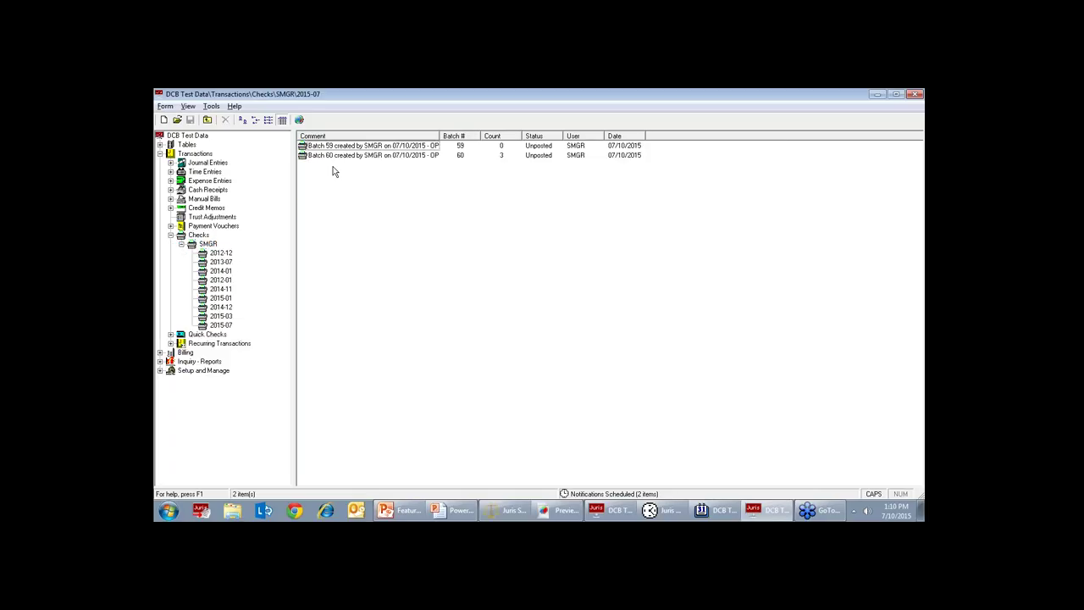
{"action": "double_click", "coordinate": [333, 154]}
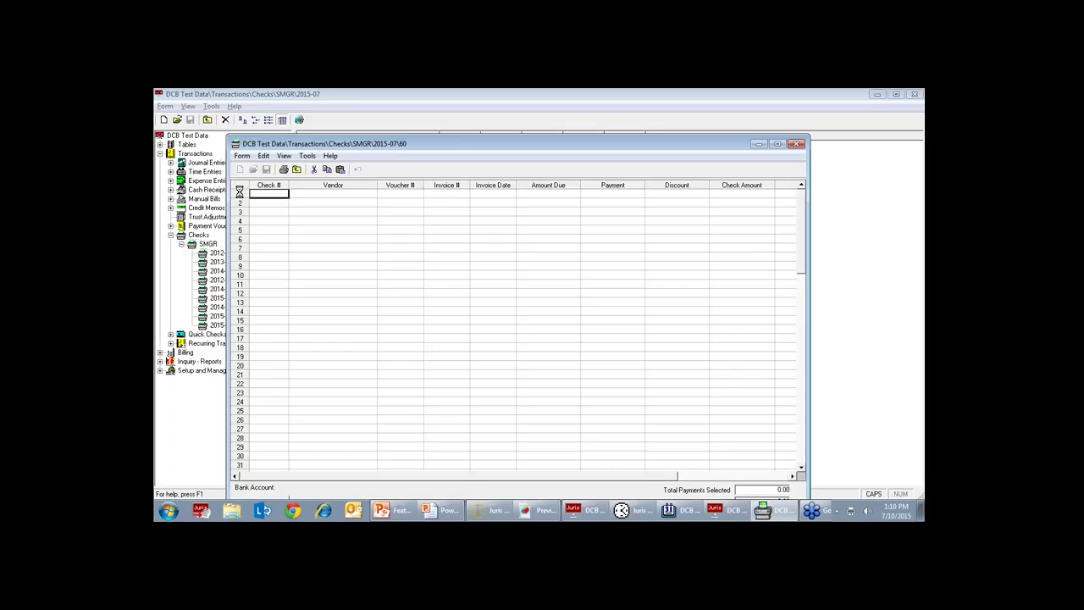
- Remove all three vouchers from batch 60, close it, and collapse the checks tree
{"action": "left_click", "coordinate": [239, 194]}
{"action": "left_click", "coordinate": [241, 212], "text": "shift"}
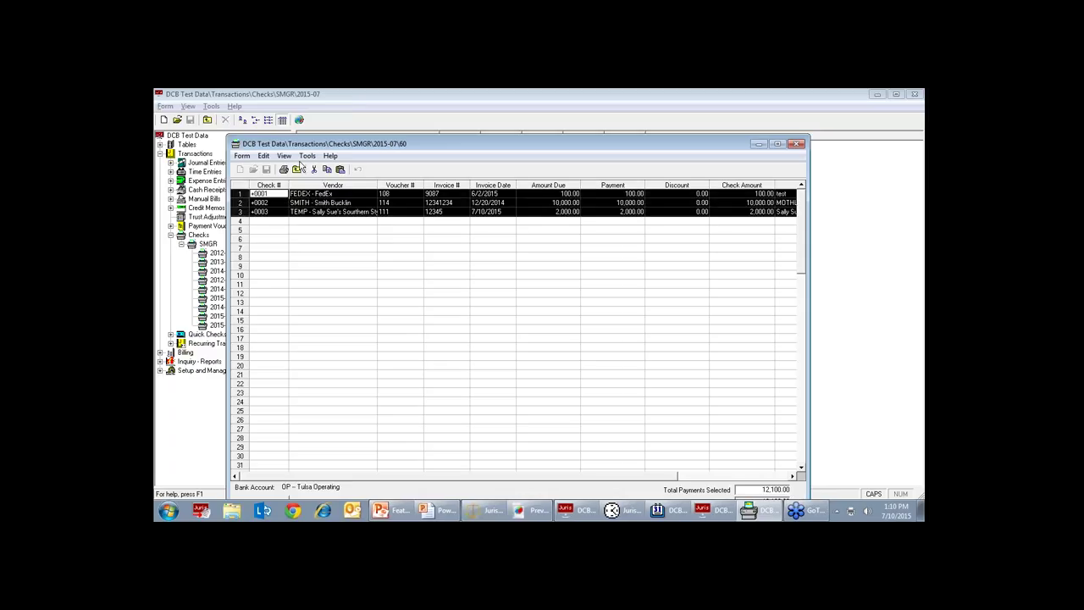
{"action": "left_click", "coordinate": [265, 156]}
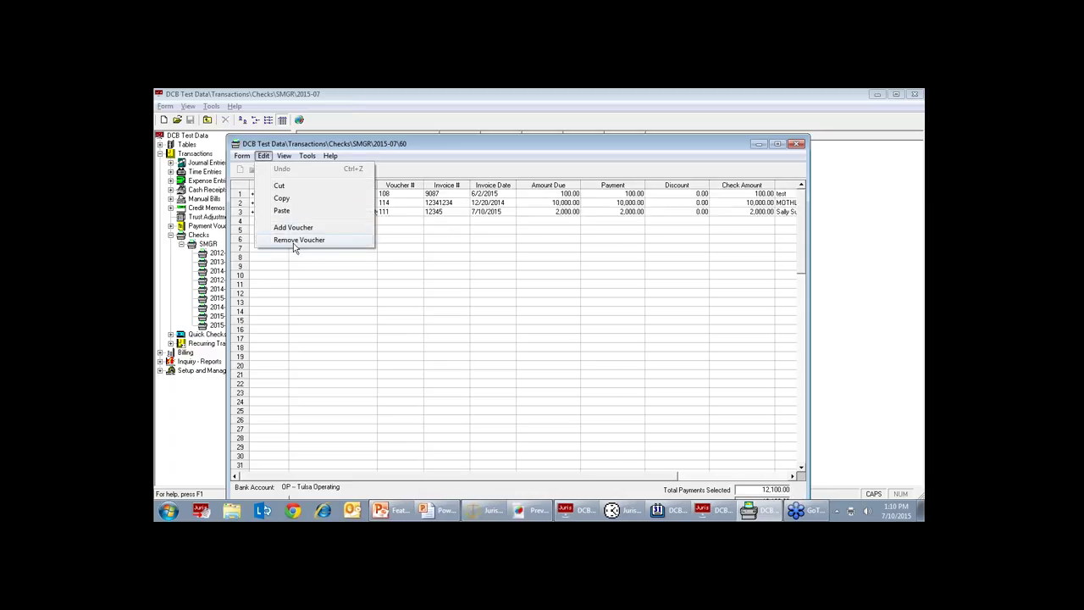
{"action": "left_click", "coordinate": [296, 239]}
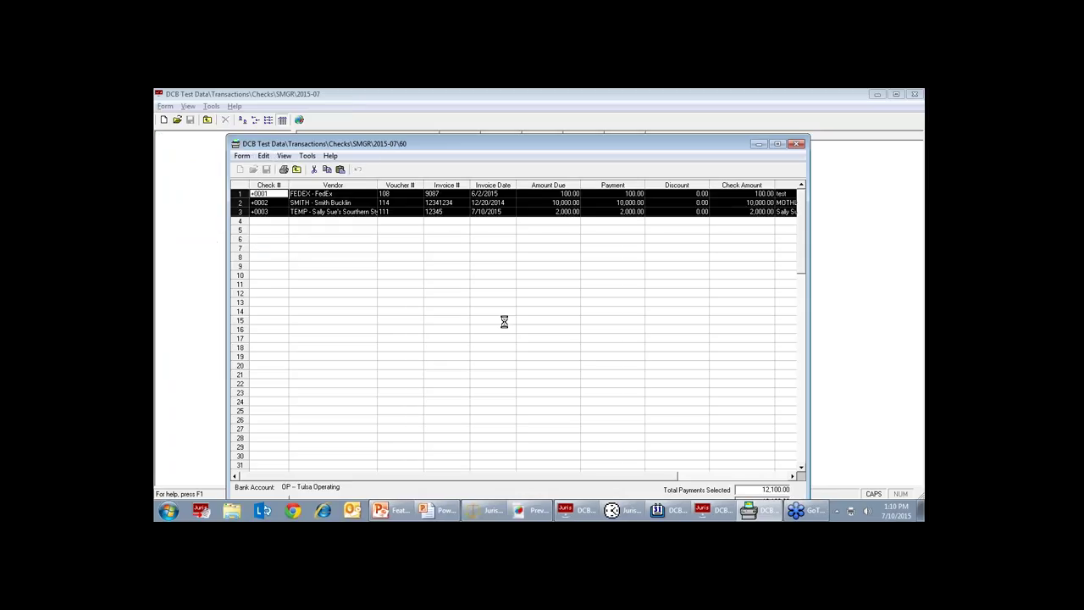
{"action": "left_click", "coordinate": [297, 171]}
{"action": "left_click", "coordinate": [181, 244]}
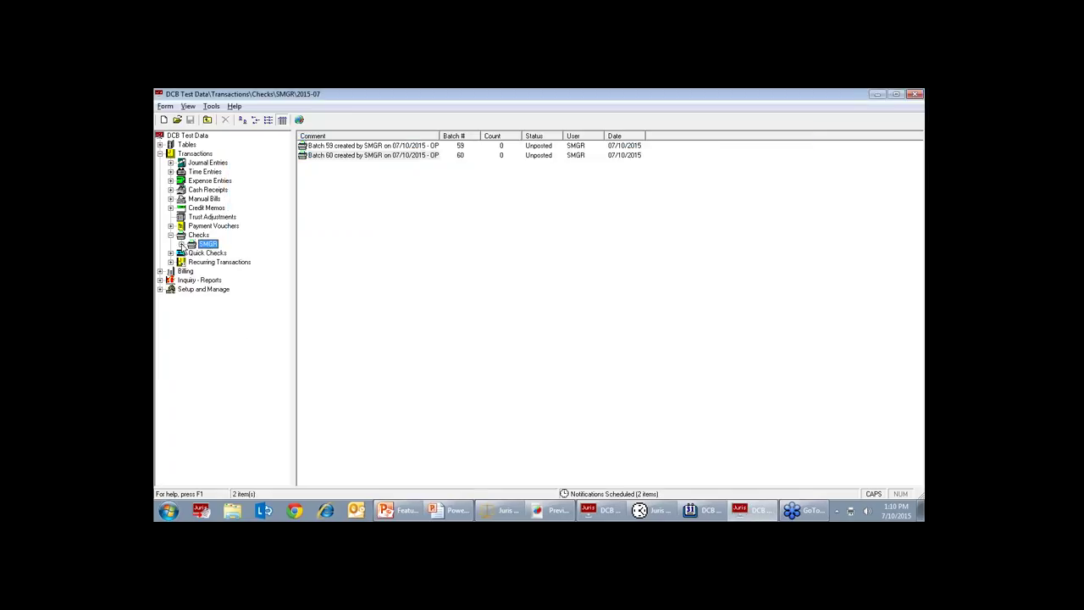
{"action": "left_click", "coordinate": [171, 236]}
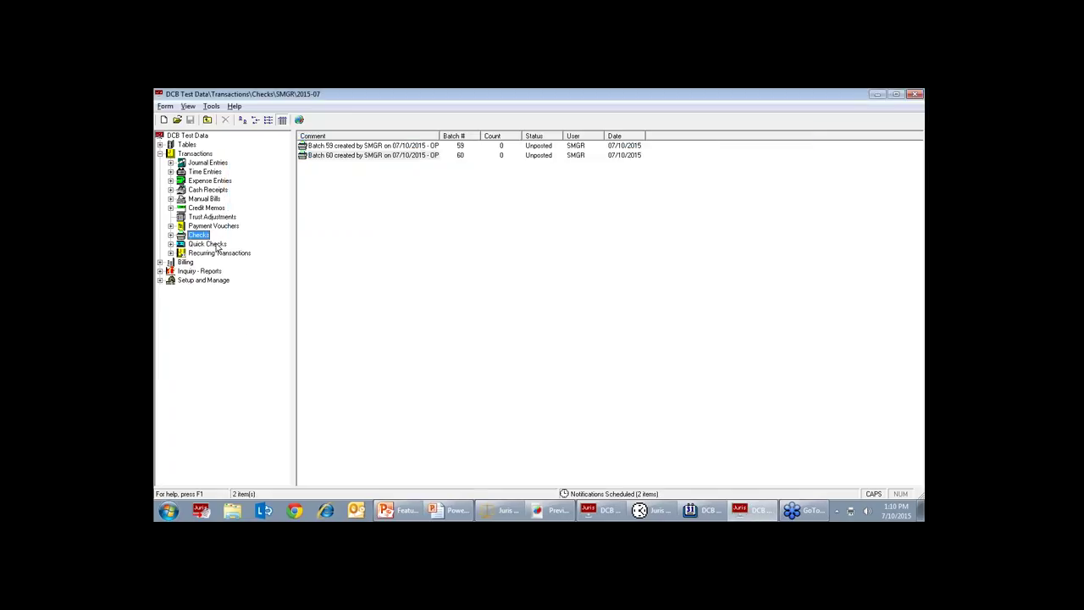
- Start a new quick check on the Tulsa Operating account payable to FedEx
{"action": "double_click", "coordinate": [217, 247]}
{"action": "left_click", "coordinate": [164, 119]}
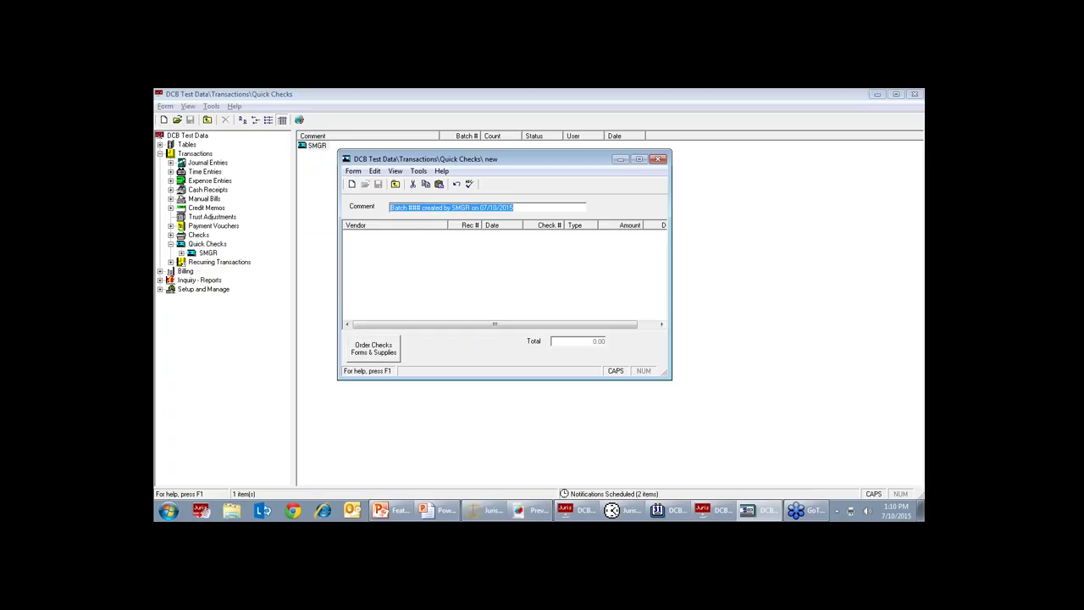
{"action": "left_click", "coordinate": [395, 183]}
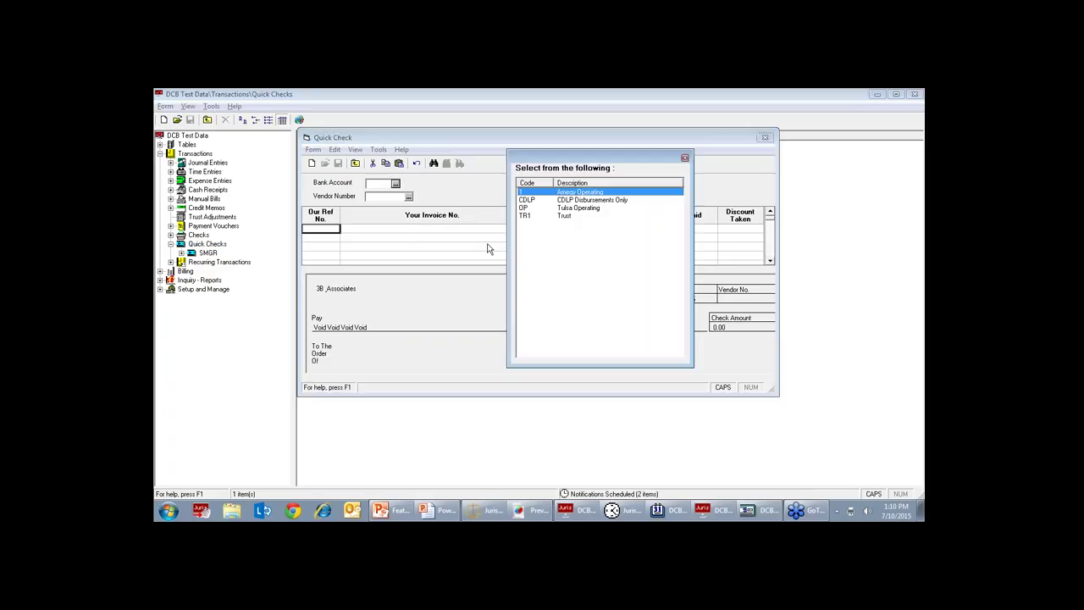
{"action": "double_click", "coordinate": [530, 208]}
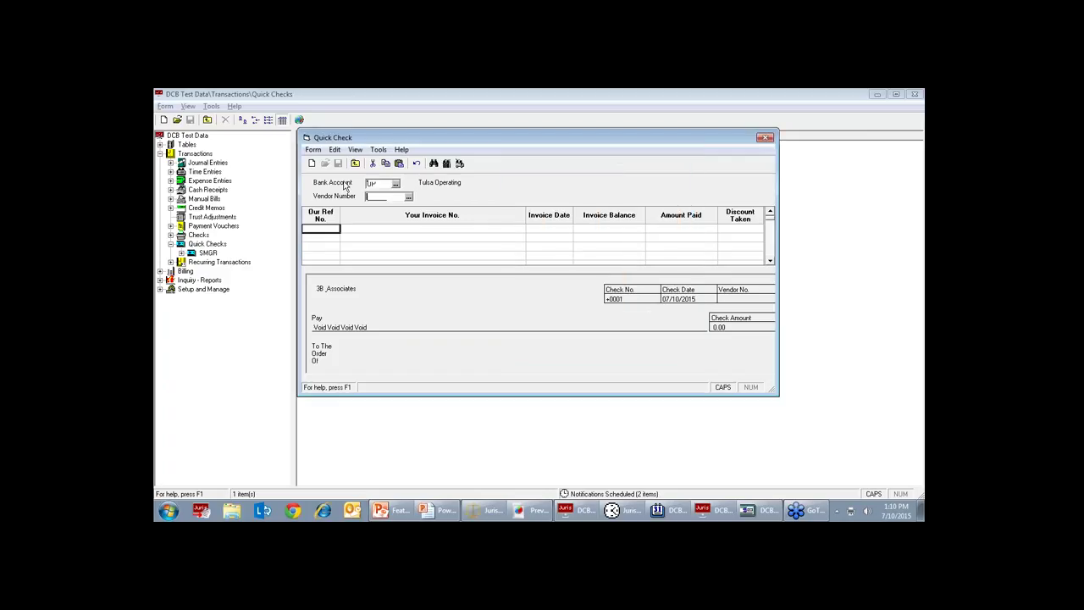
{"action": "left_click", "coordinate": [408, 197]}
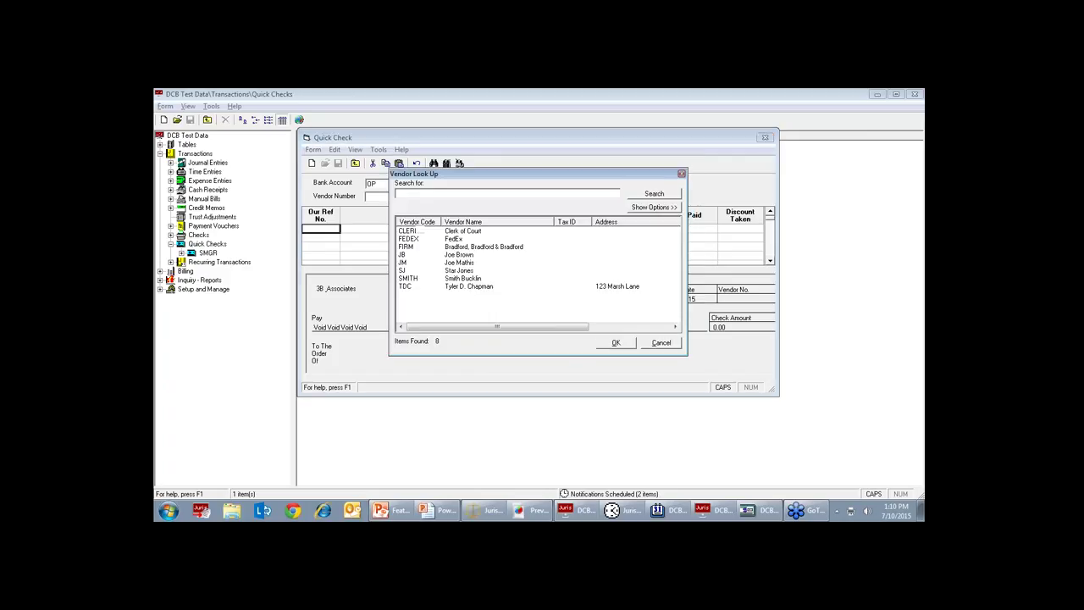
{"action": "double_click", "coordinate": [452, 242]}
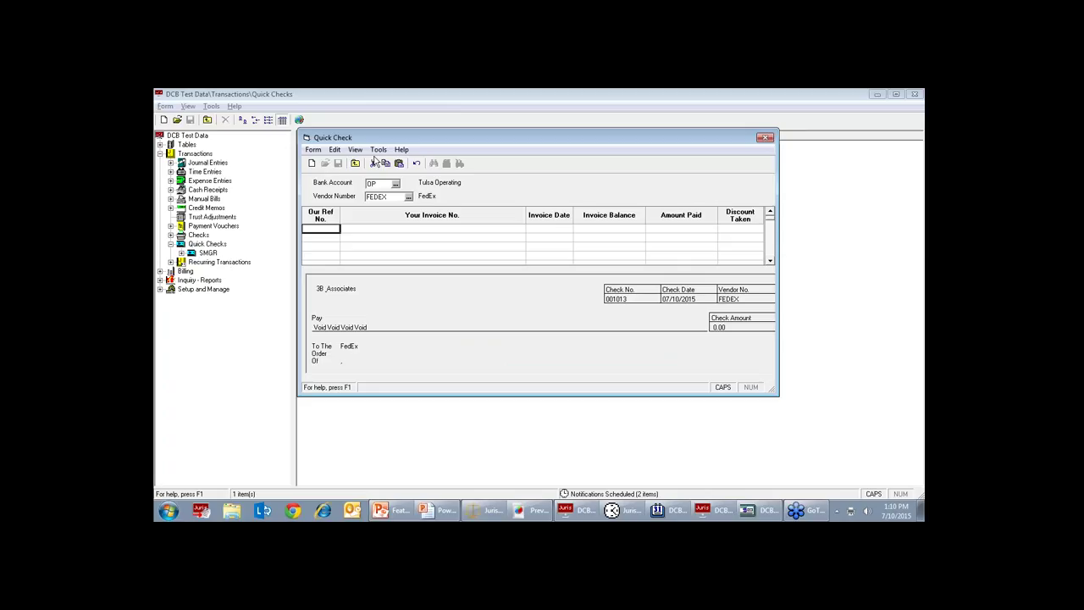
- Attach FedEx voucher 108 (invoice 9087) to the check and save it without printing
{"action": "left_click", "coordinate": [378, 153]}
{"action": "left_click", "coordinate": [407, 179]}
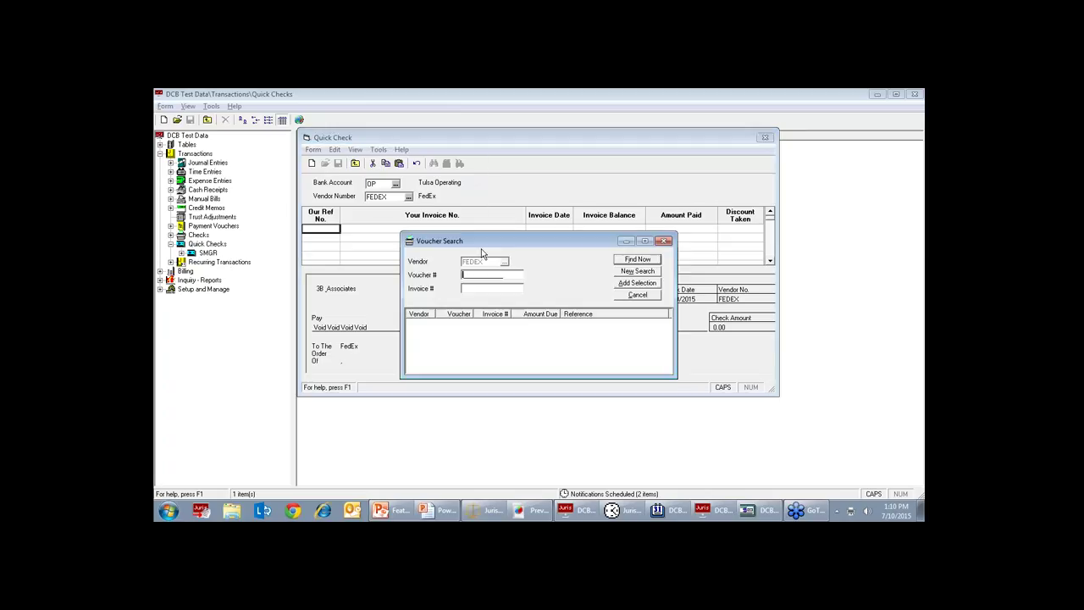
{"action": "left_click", "coordinate": [635, 259]}
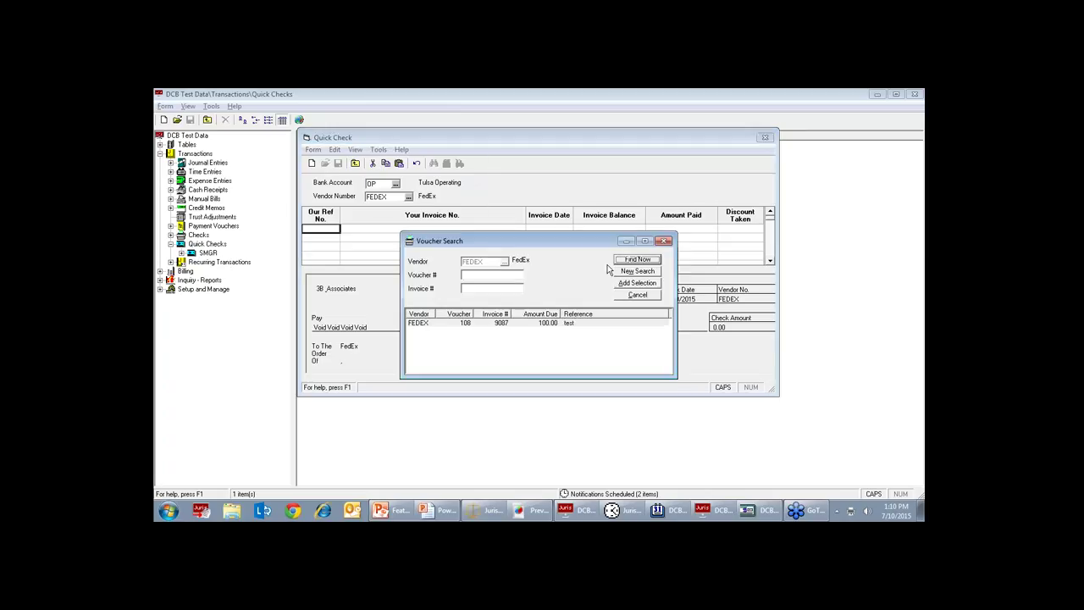
{"action": "left_click", "coordinate": [521, 323]}
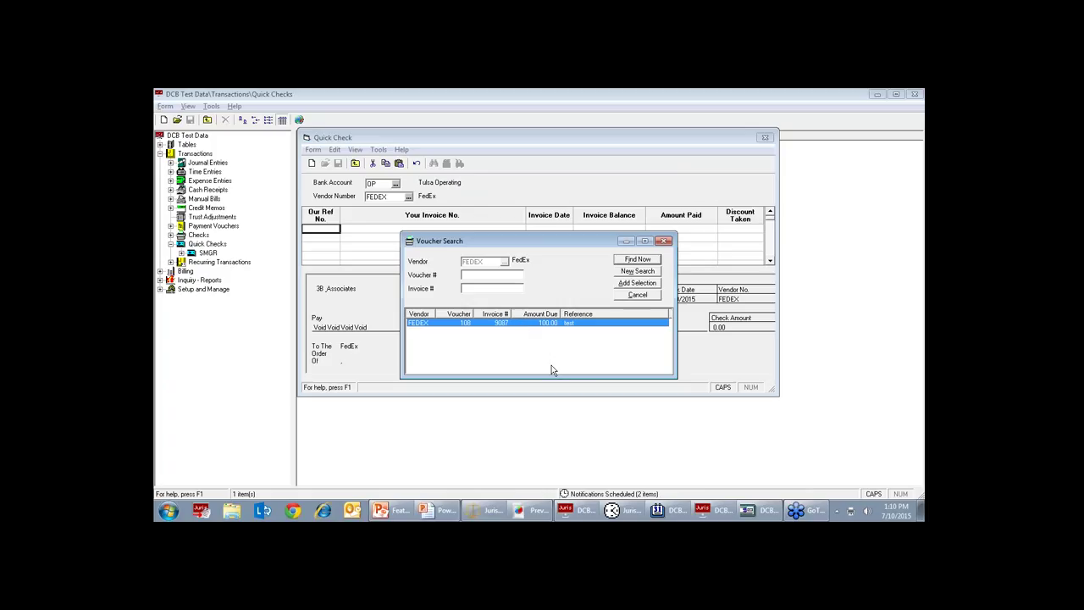
{"action": "left_click", "coordinate": [637, 282]}
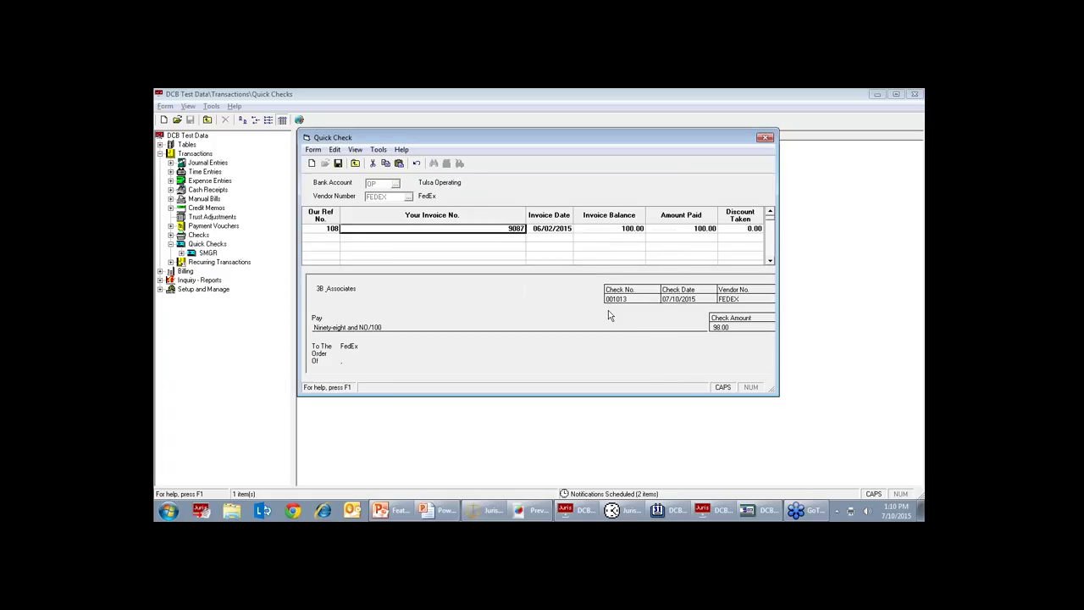
{"action": "left_click", "coordinate": [338, 164]}
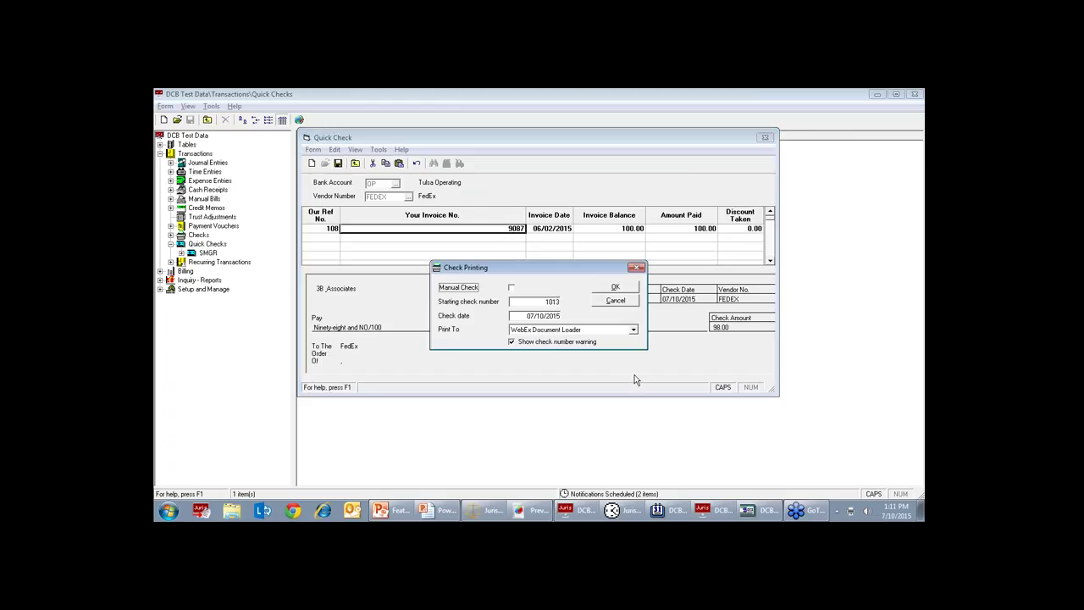
{"action": "left_click", "coordinate": [636, 269]}
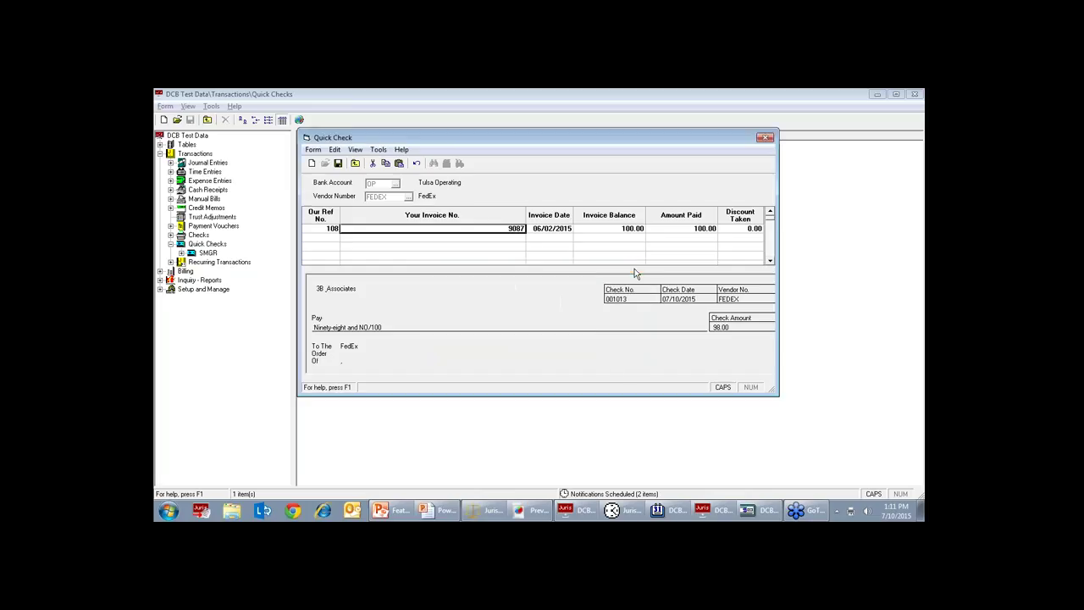
- Close the quick check forms and advance the slide show to Void Checks
{"action": "left_click", "coordinate": [310, 163]}
{"action": "left_click", "coordinate": [603, 337]}
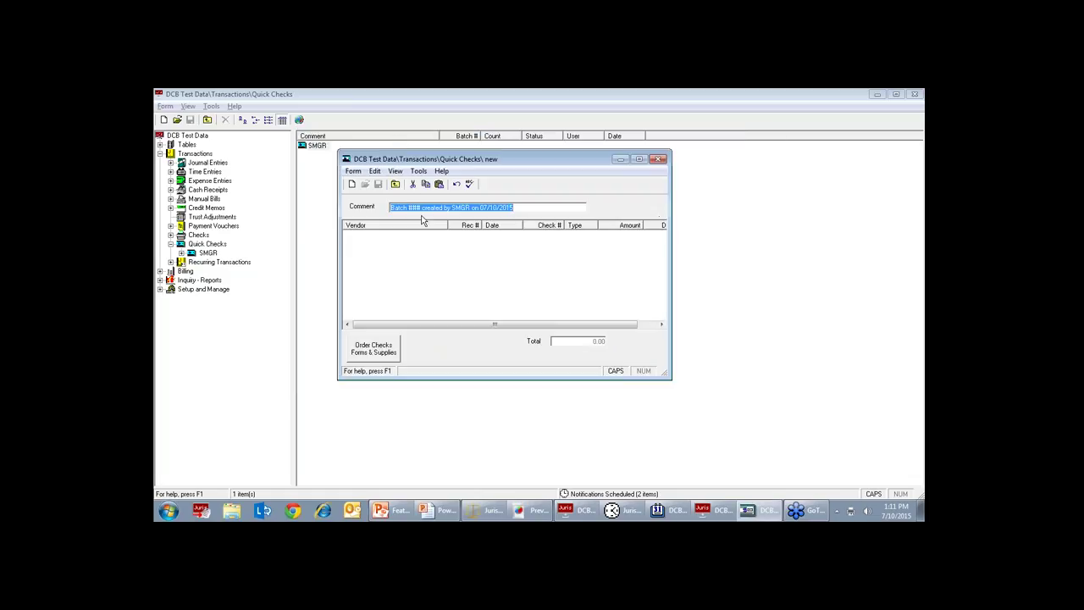
{"action": "left_click", "coordinate": [395, 183]}
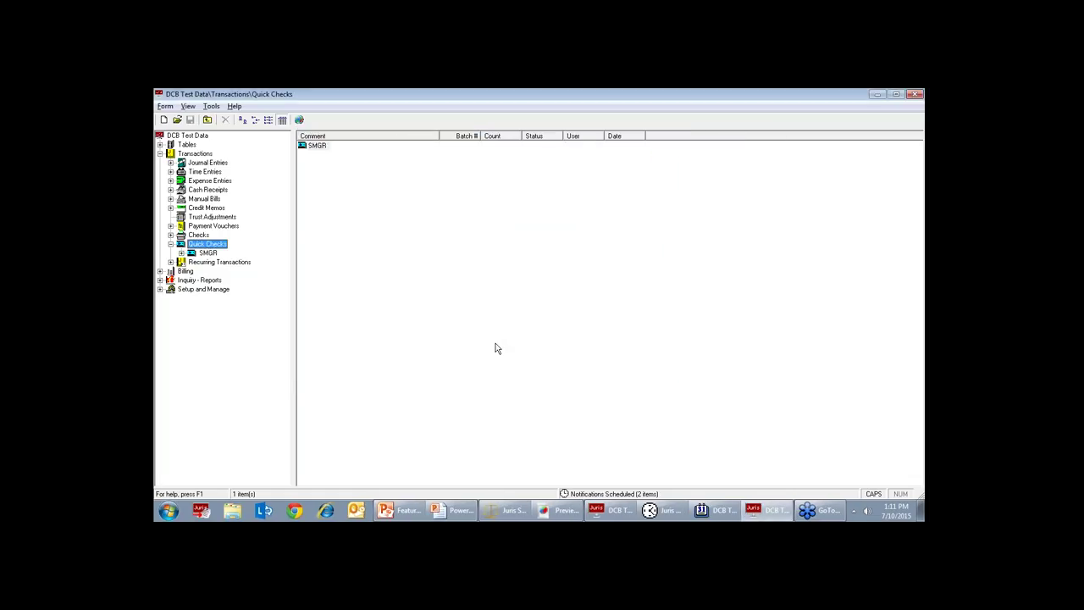
{"action": "key", "text": "alt+Tab"}
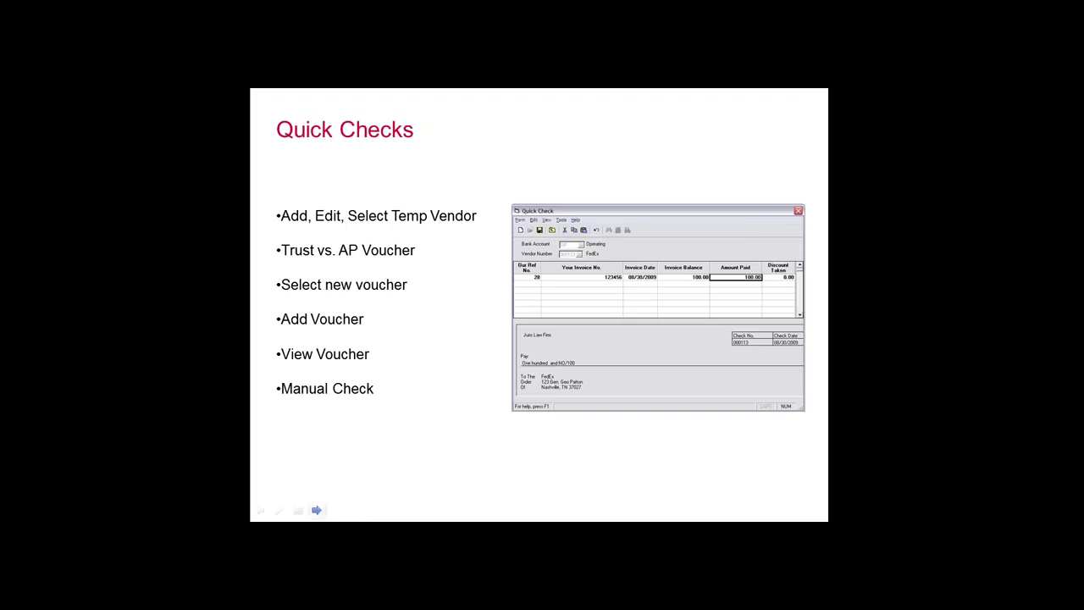
{"action": "left_click", "coordinate": [316, 510]}
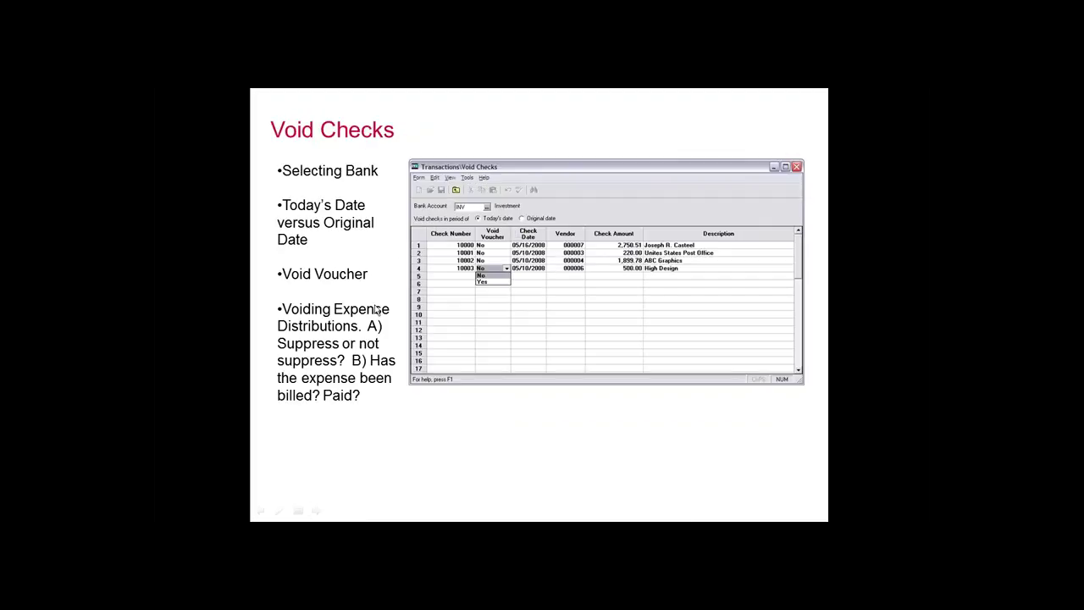
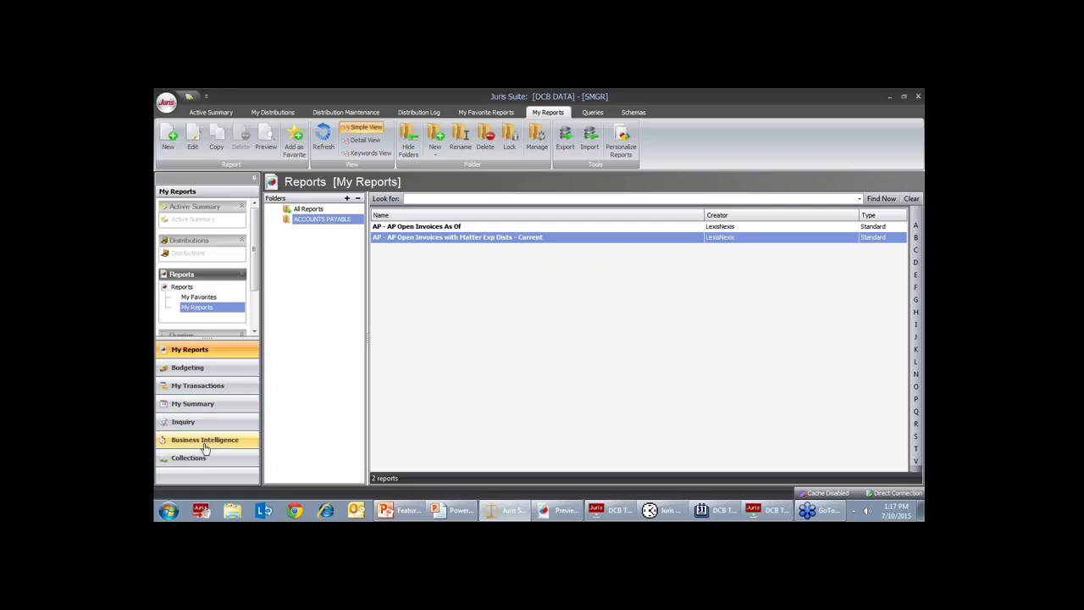
- Show the MissingTime alert and its workflow diagram under Business Intelligence > Alerts
{"action": "left_click", "coordinate": [204, 442]}
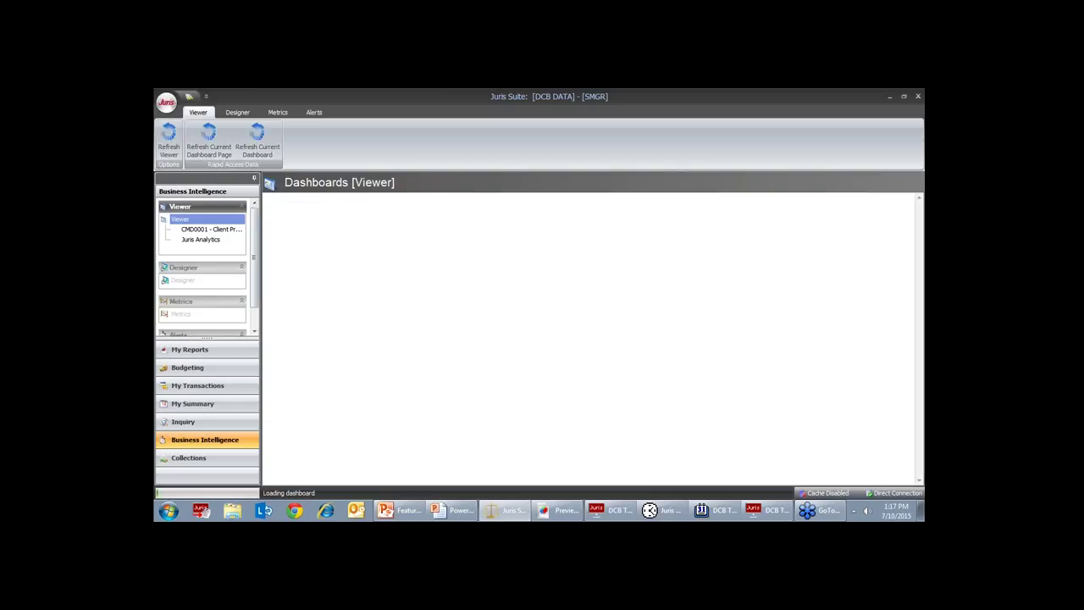
{"action": "left_click_drag", "start_coordinate": [259, 284], "coordinate": [283, 283]}
{"action": "scroll", "coordinate": [280, 283], "scroll_direction": "down", "scroll_amount": 2}
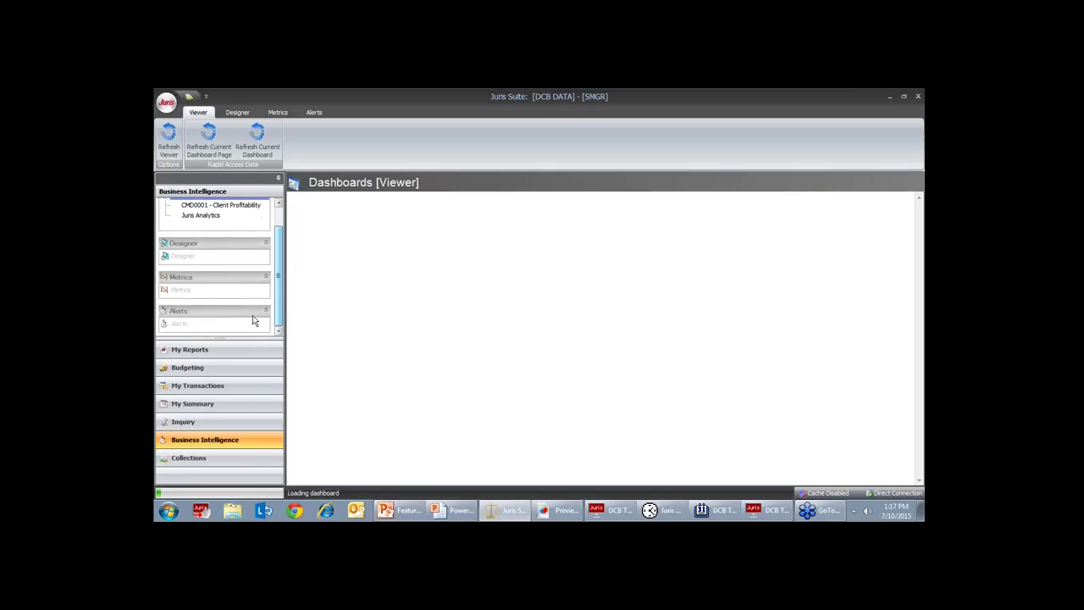
{"action": "left_click", "coordinate": [226, 310]}
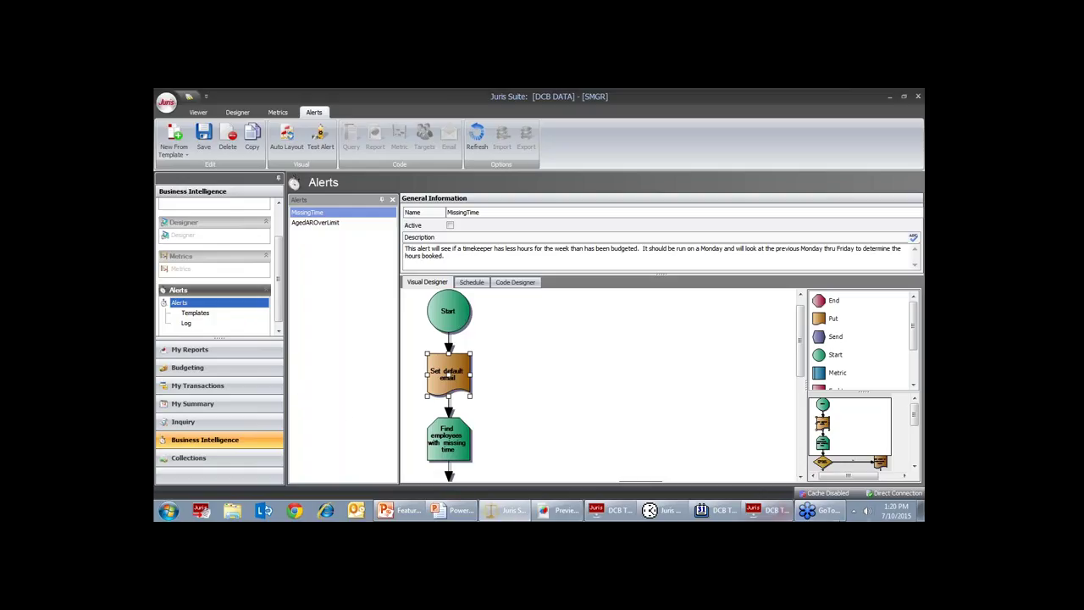
{"action": "mouse_move", "coordinate": [821, 510]}
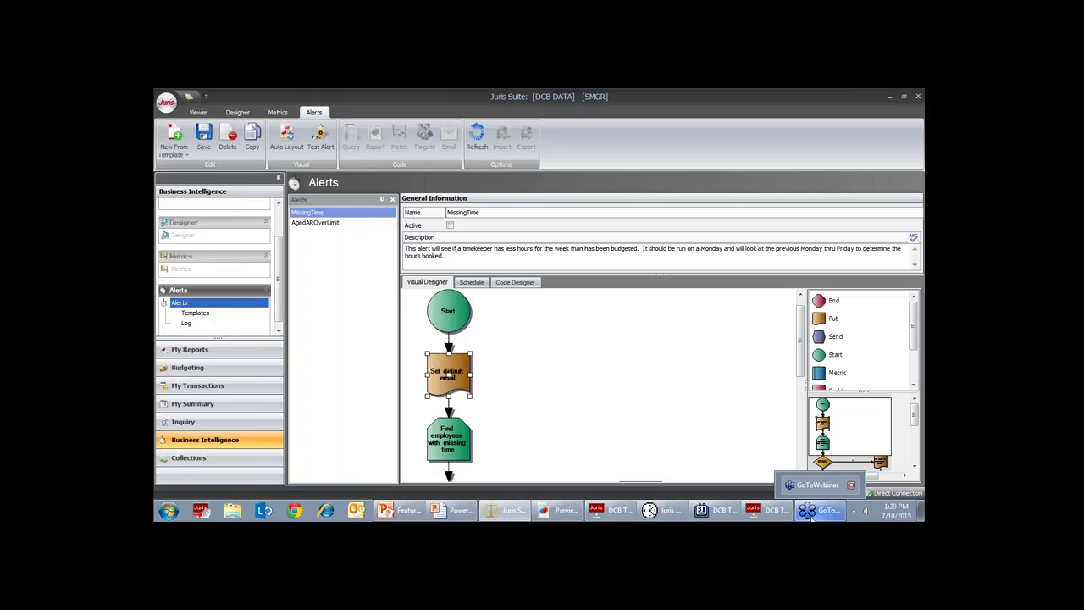
- Open the MNTH monthly recurring bills schedule from Transactions > Recurring Transactions > Schedules
{"action": "mouse_move", "coordinate": [716, 510]}
{"action": "left_click", "coordinate": [660, 486]}
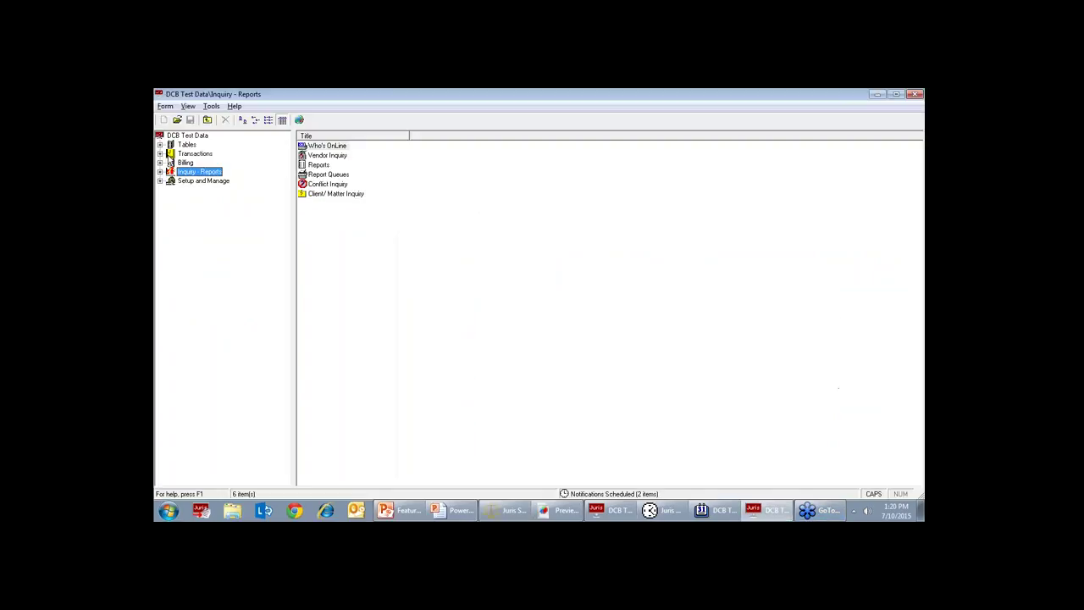
{"action": "double_click", "coordinate": [194, 154]}
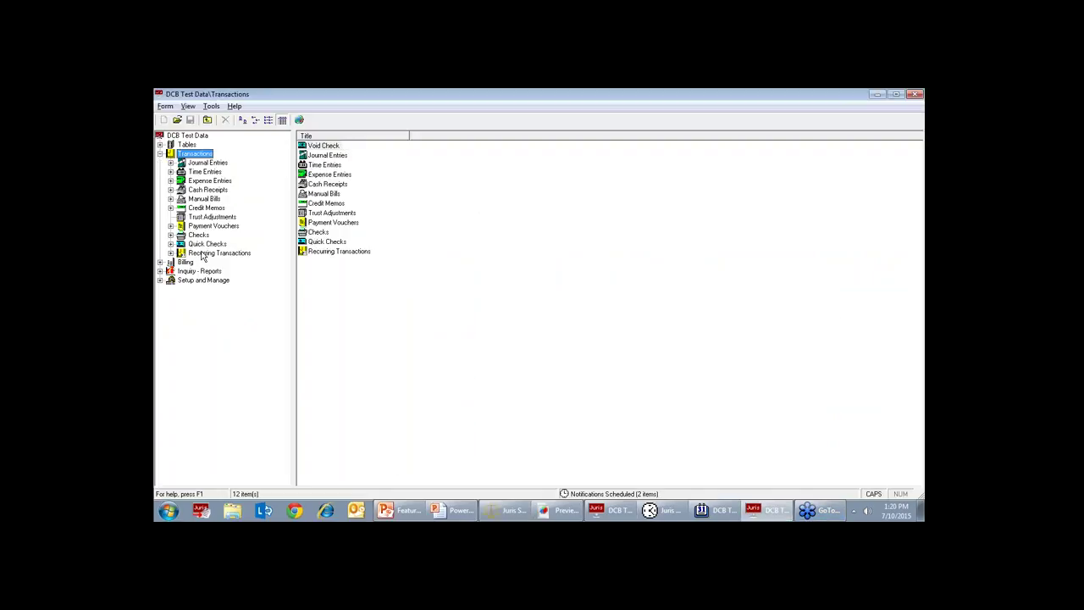
{"action": "double_click", "coordinate": [204, 254]}
{"action": "left_click", "coordinate": [213, 264]}
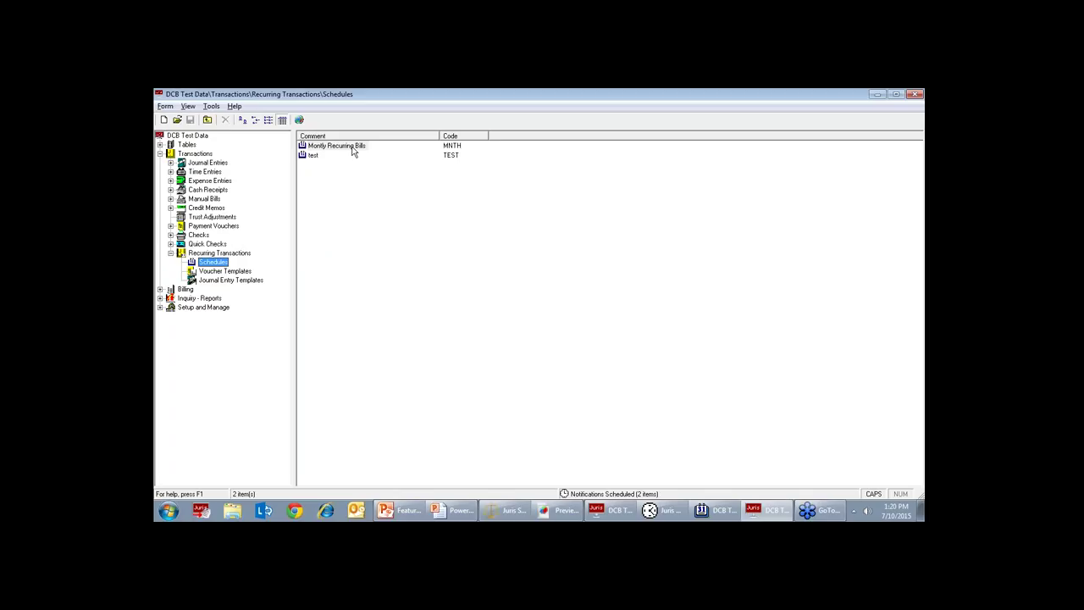
{"action": "double_click", "coordinate": [353, 150]}
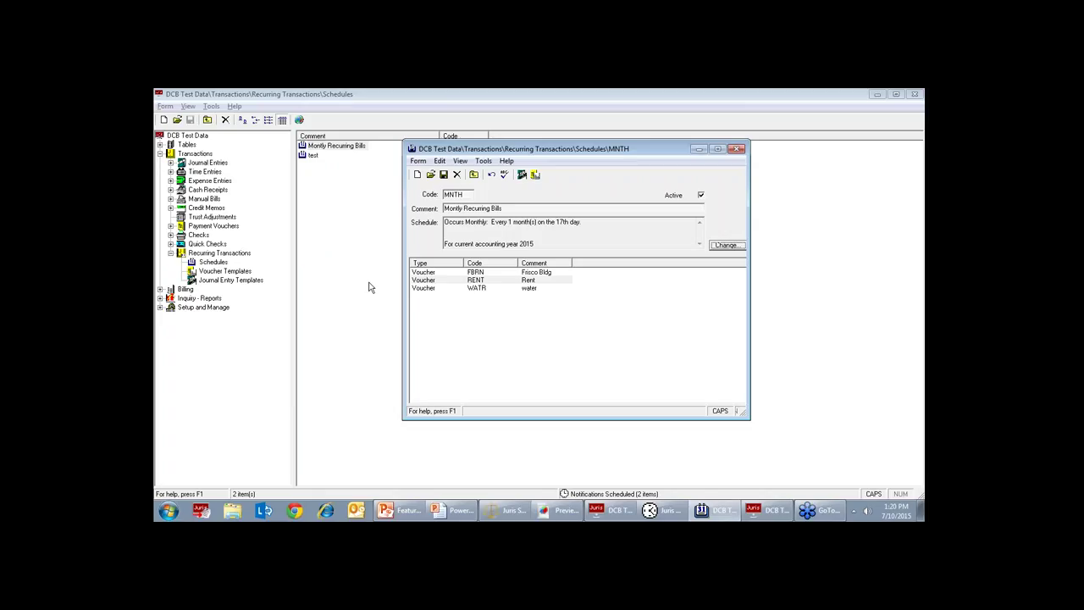
- Add the TEST voucher to the MNTH schedule via the lookup
{"action": "left_click_drag", "start_coordinate": [580, 154], "coordinate": [550, 170]}
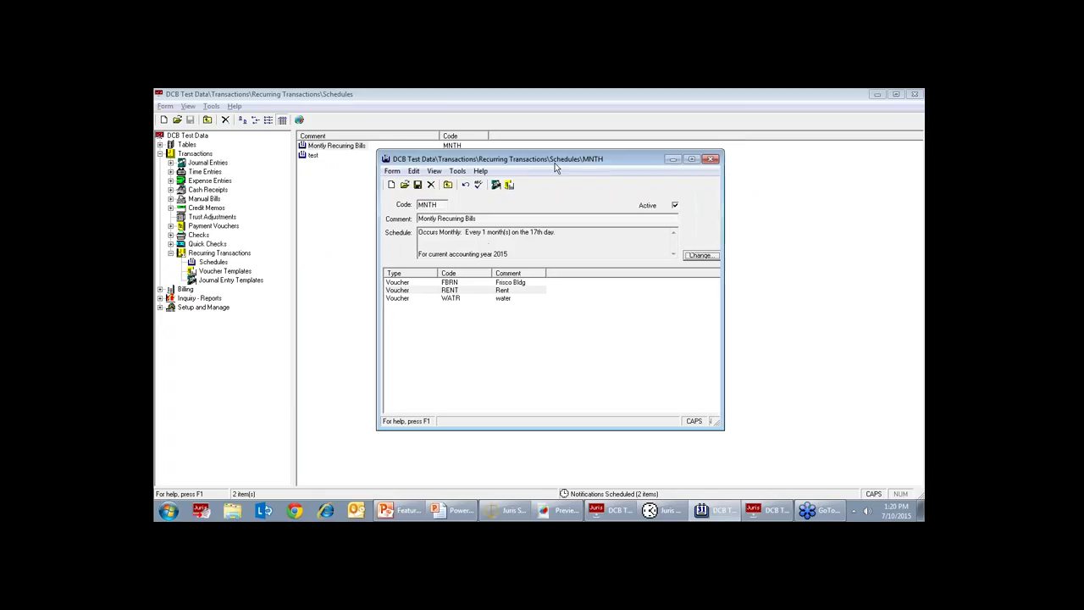
{"action": "left_click", "coordinate": [489, 306]}
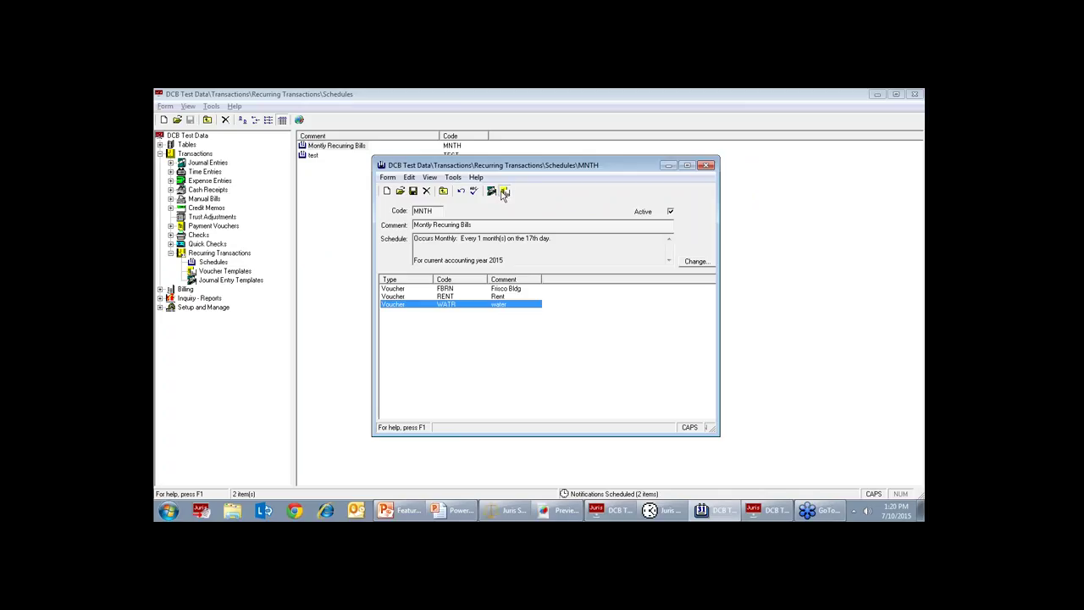
{"action": "left_click", "coordinate": [503, 191]}
{"action": "double_click", "coordinate": [427, 234]}
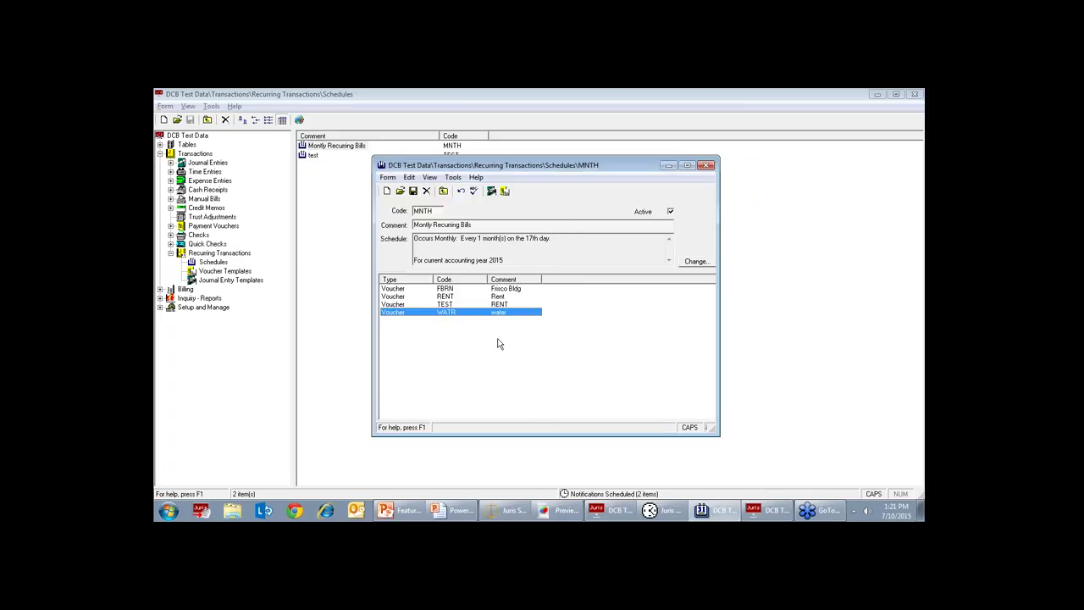
- Point out the TEST, RENT and FBRN vouchers in the schedule
{"action": "left_click", "coordinate": [497, 305]}
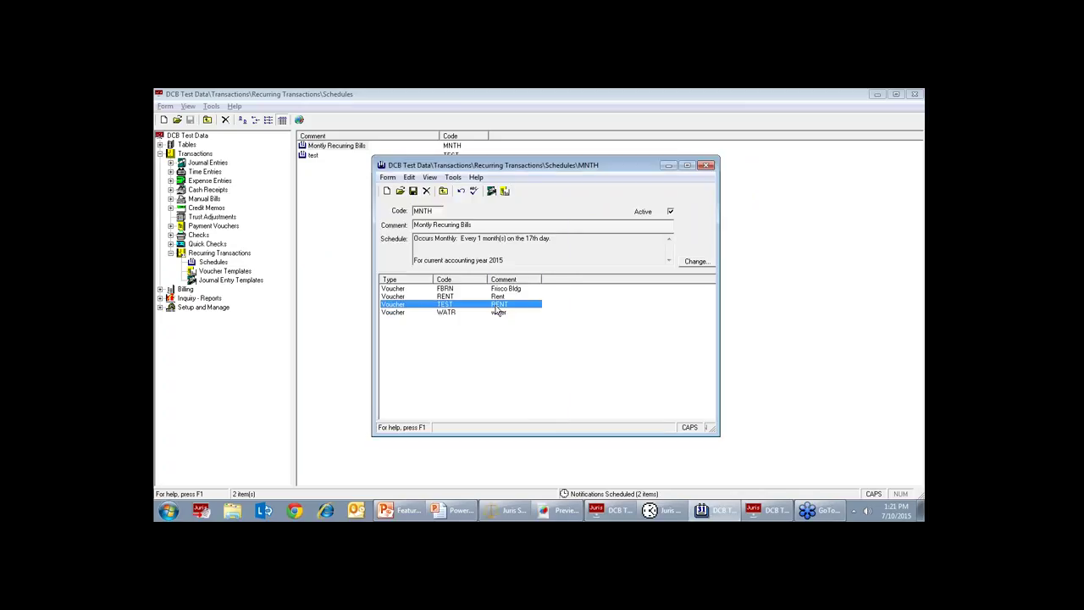
{"action": "left_click", "coordinate": [497, 296]}
{"action": "left_click", "coordinate": [496, 288]}
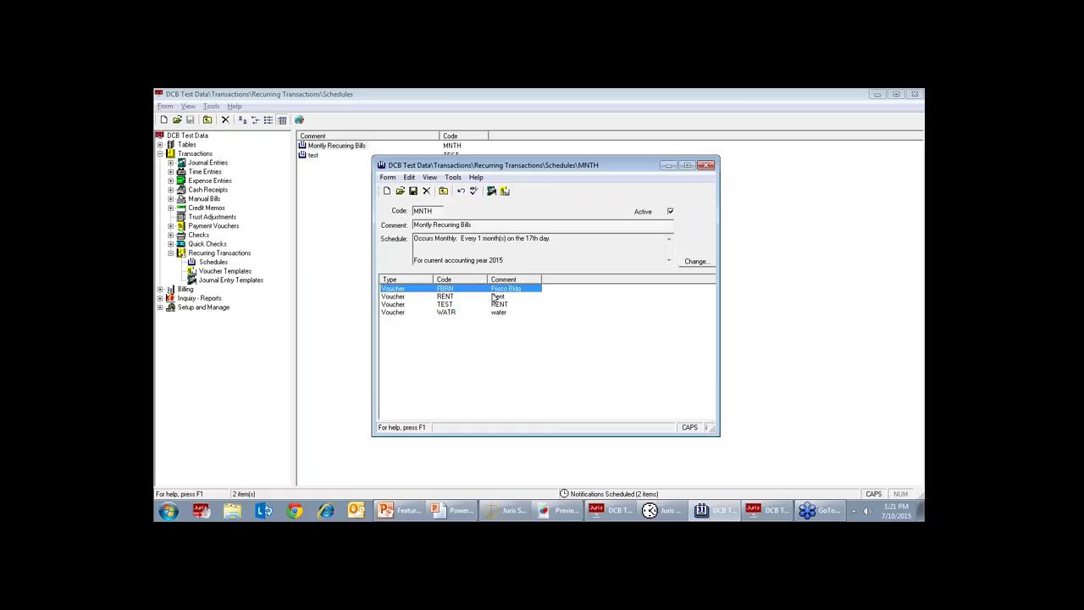
{"action": "left_click", "coordinate": [492, 297]}
{"action": "left_click", "coordinate": [496, 305]}
{"action": "left_click", "coordinate": [499, 297]}
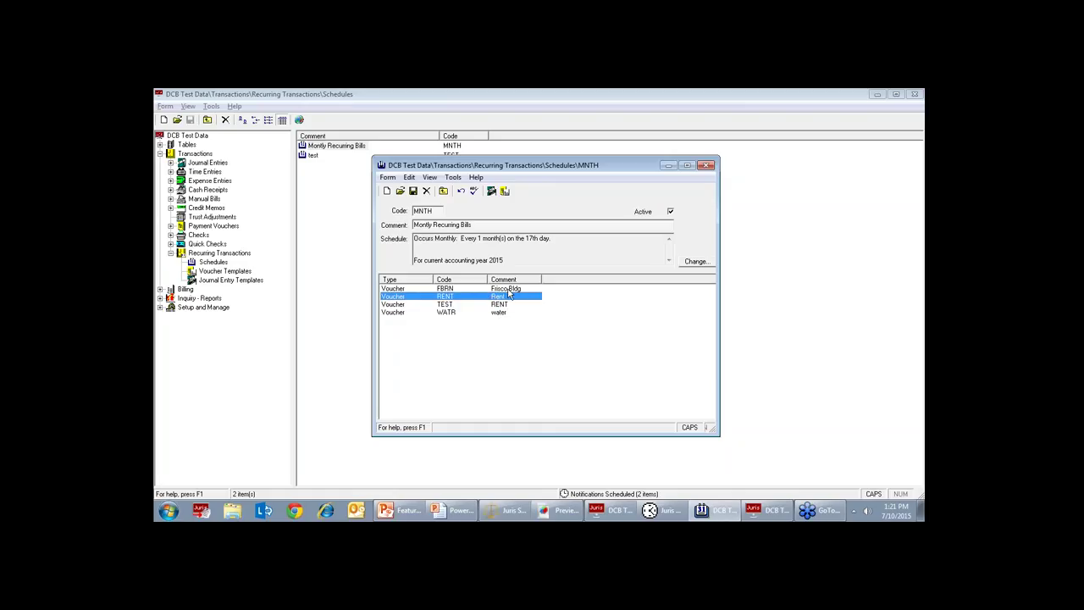
{"action": "left_click", "coordinate": [508, 289]}
{"action": "left_click", "coordinate": [500, 305]}
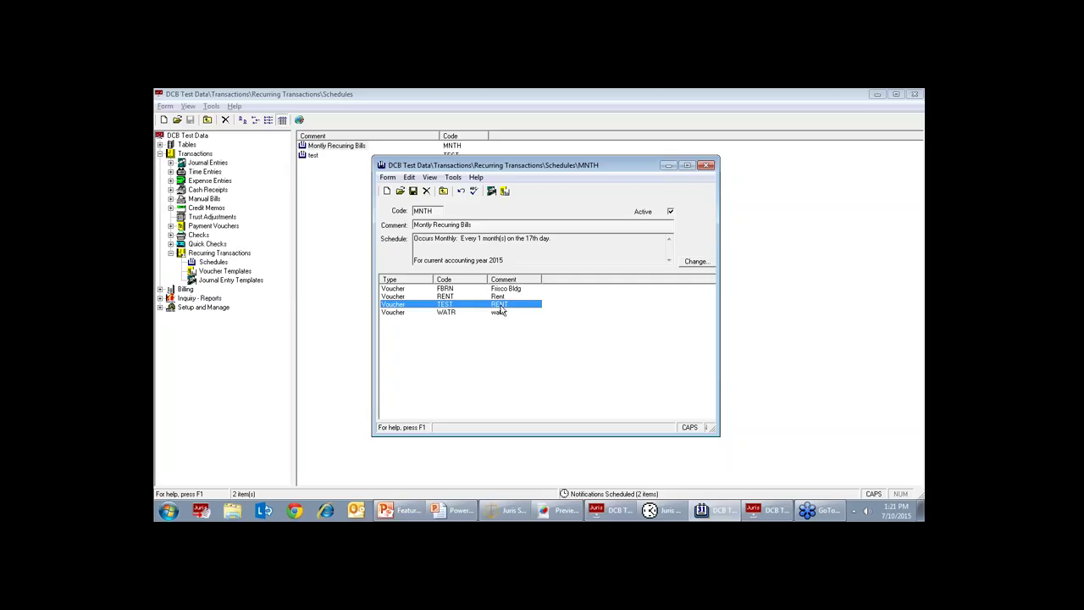
{"action": "left_click", "coordinate": [503, 297]}
{"action": "left_click", "coordinate": [511, 289]}
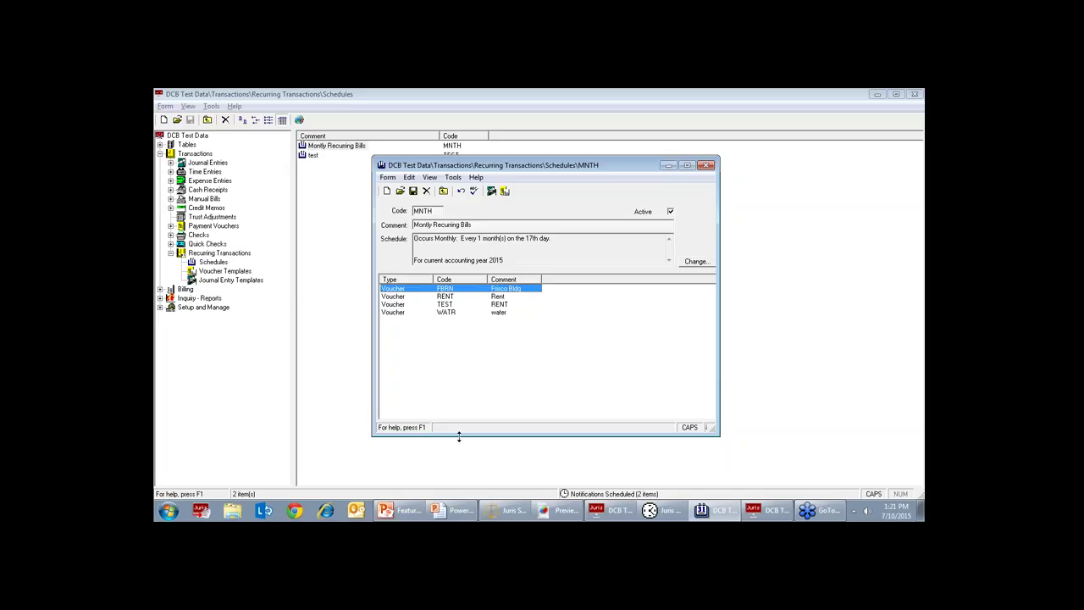
- Close the MNTH schedule without saving the changes
{"action": "left_click_drag", "start_coordinate": [458, 439], "coordinate": [458, 469]}
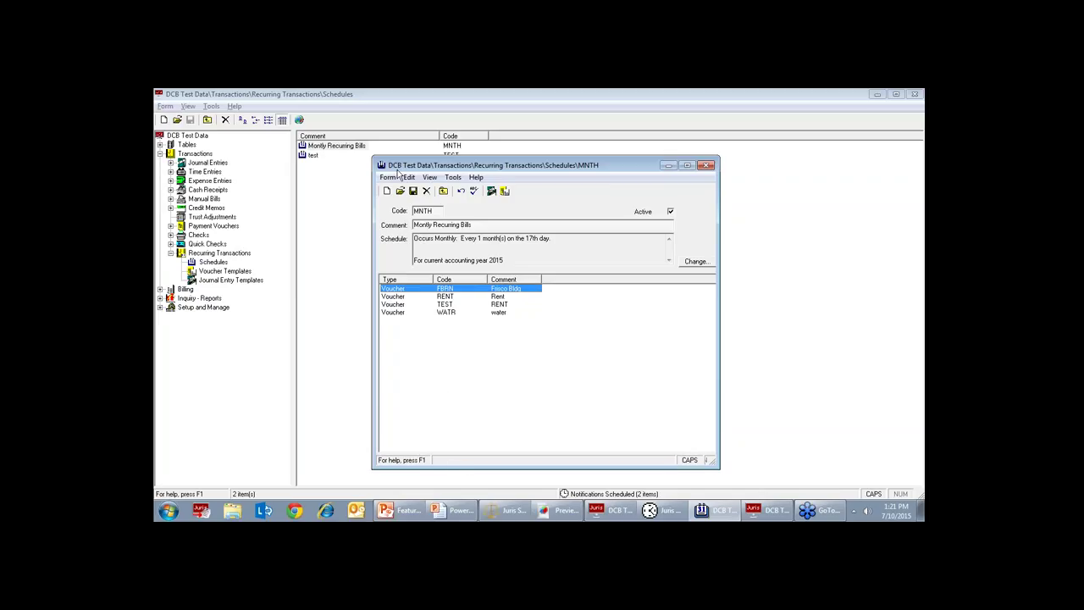
{"action": "left_click", "coordinate": [443, 192]}
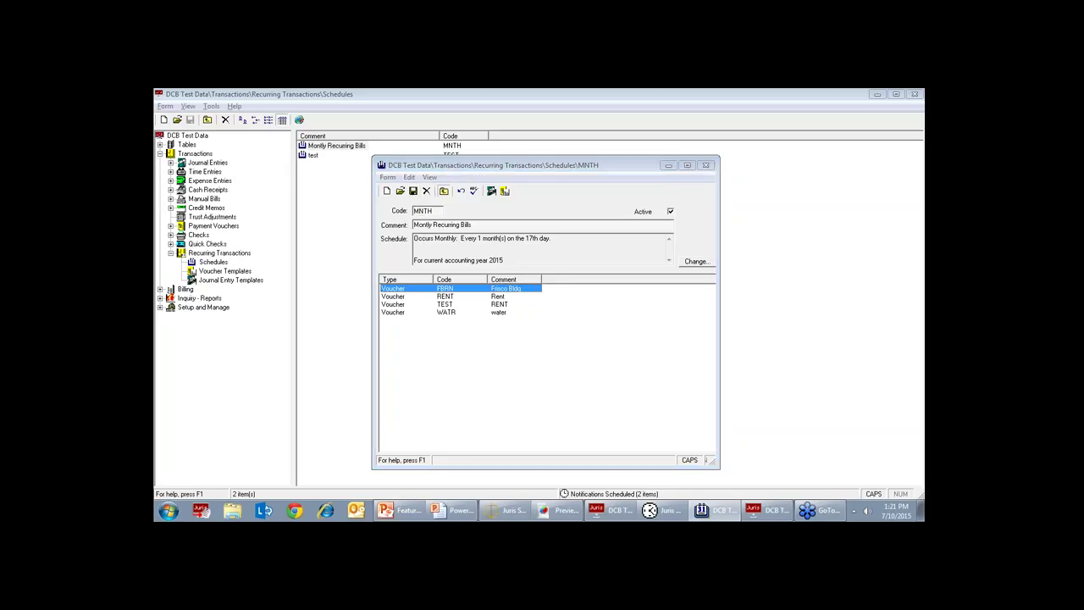
{"action": "left_click", "coordinate": [574, 337]}
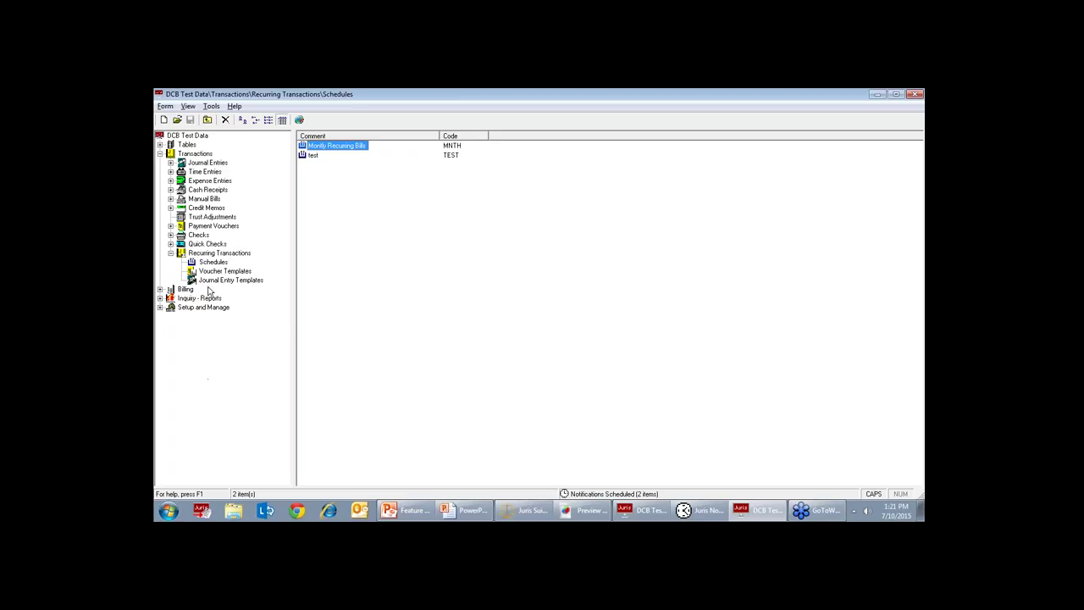
- Start a new check batch paying from the OP Tulsa Operating account with all A/P accounts
{"action": "double_click", "coordinate": [199, 236]}
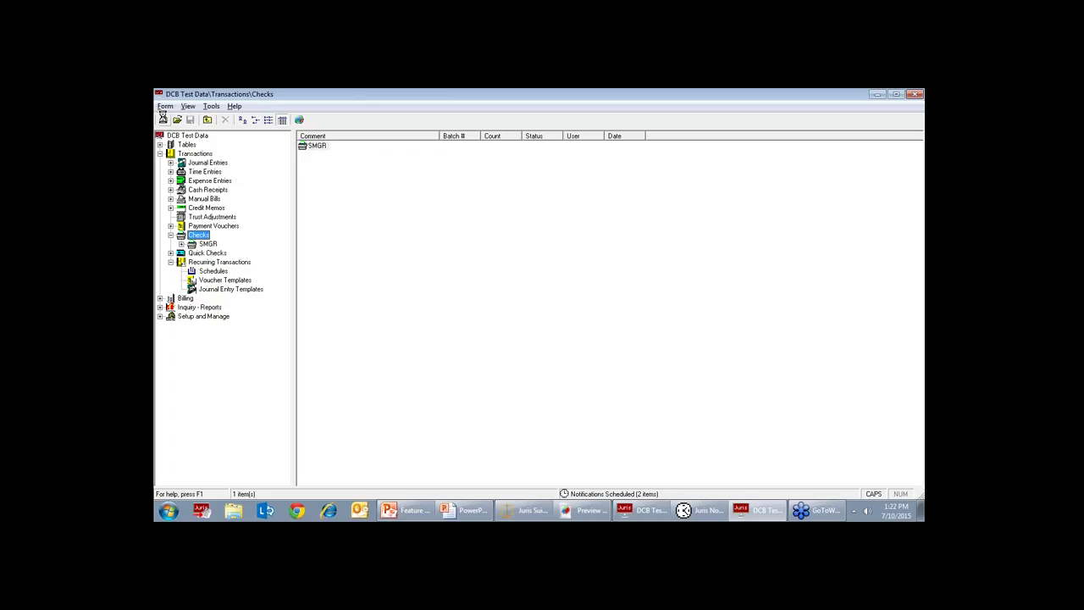
{"action": "left_click", "coordinate": [163, 118]}
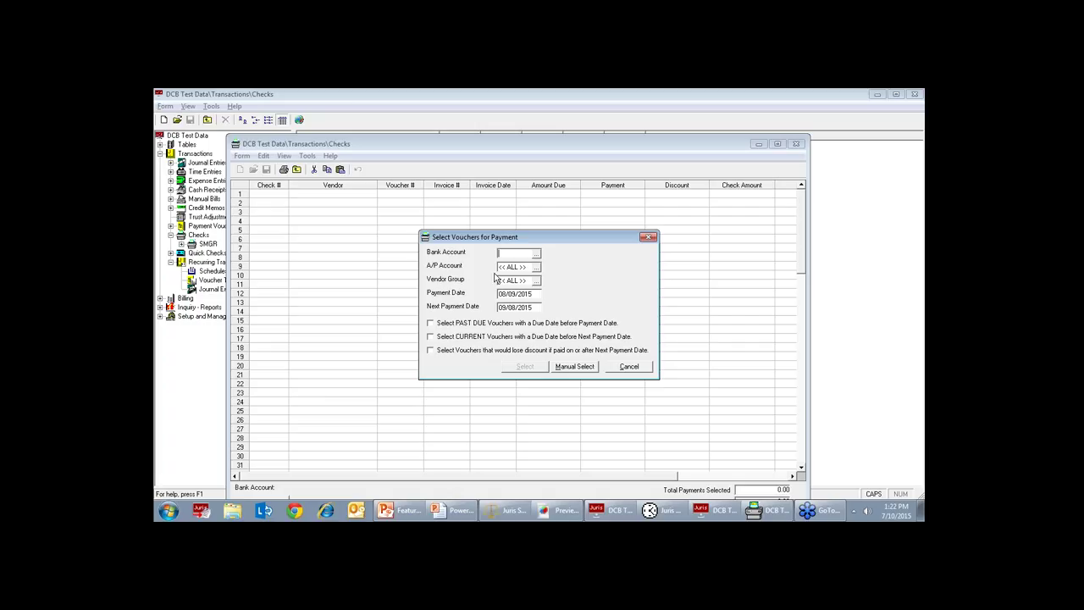
{"action": "left_click", "coordinate": [536, 253]}
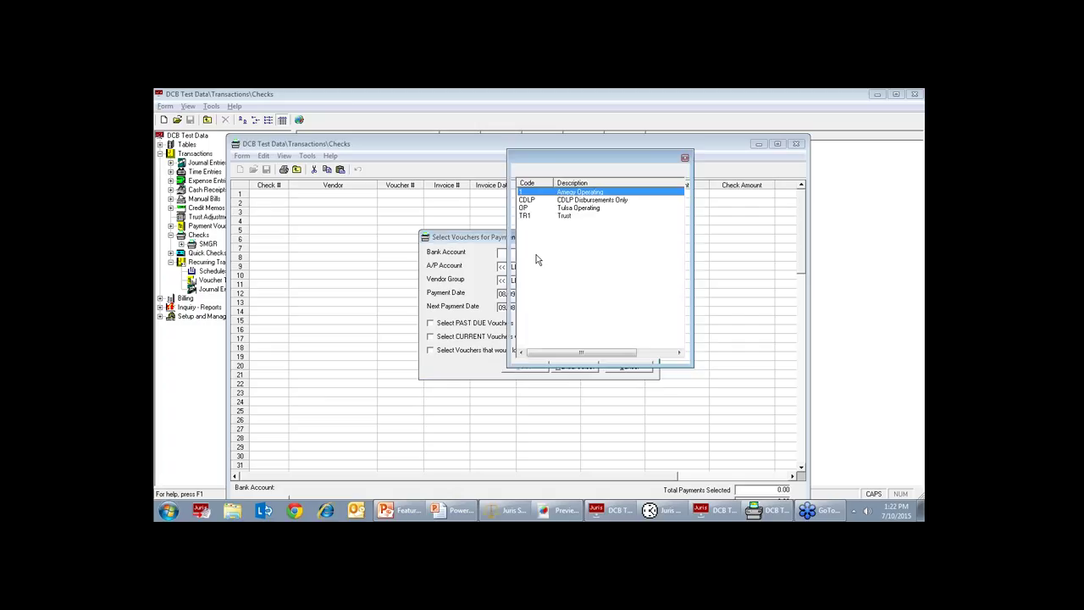
{"action": "double_click", "coordinate": [527, 207]}
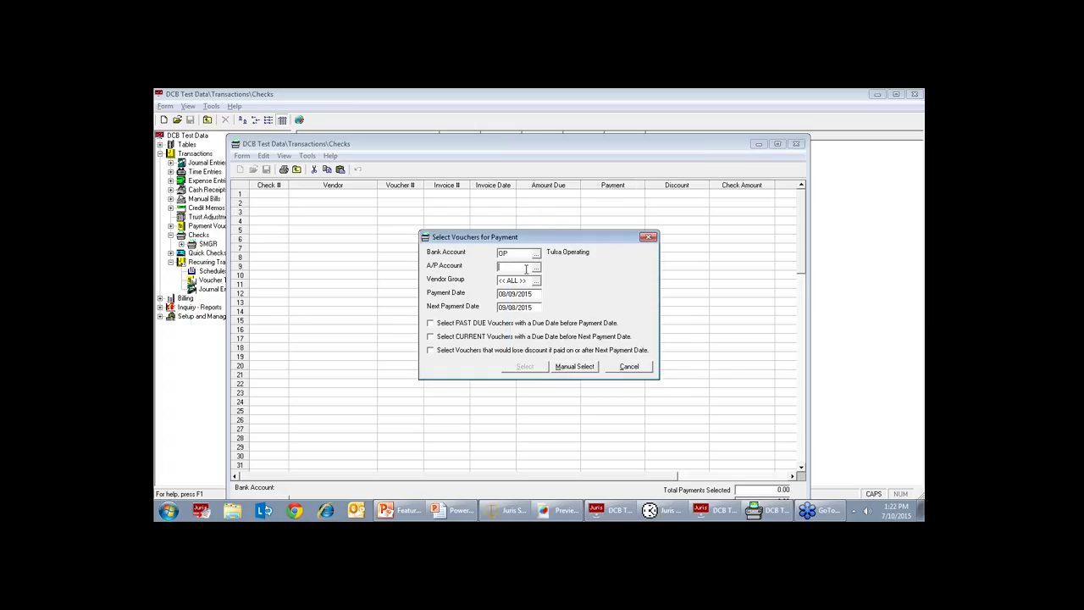
{"action": "key", "text": "Tab"}
- Set payment dates 07/10/2015 and 07/17/2015 and select past-due, current and discount-losing vouchers
{"action": "left_click", "coordinate": [533, 294]}
{"action": "type", "text": "07/10/2015"}
{"action": "key", "text": "Tab"}
{"action": "type", "text": "07/17/2015"}
{"action": "key", "text": "Tab"}
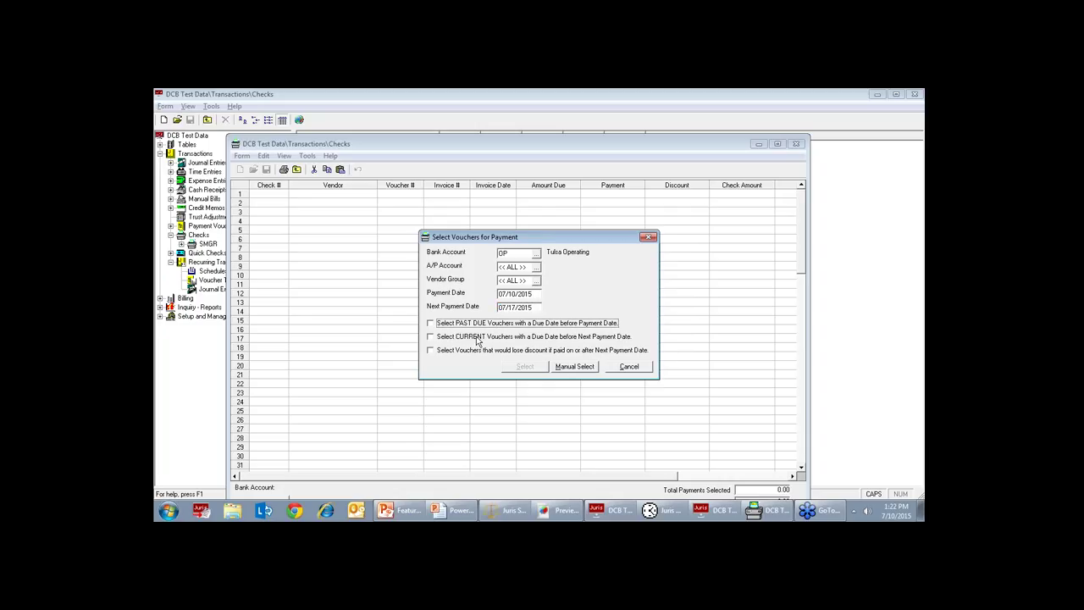
{"action": "left_click", "coordinate": [430, 322]}
{"action": "left_click", "coordinate": [430, 336]}
{"action": "left_click", "coordinate": [431, 350]}
{"action": "left_click", "coordinate": [530, 370]}
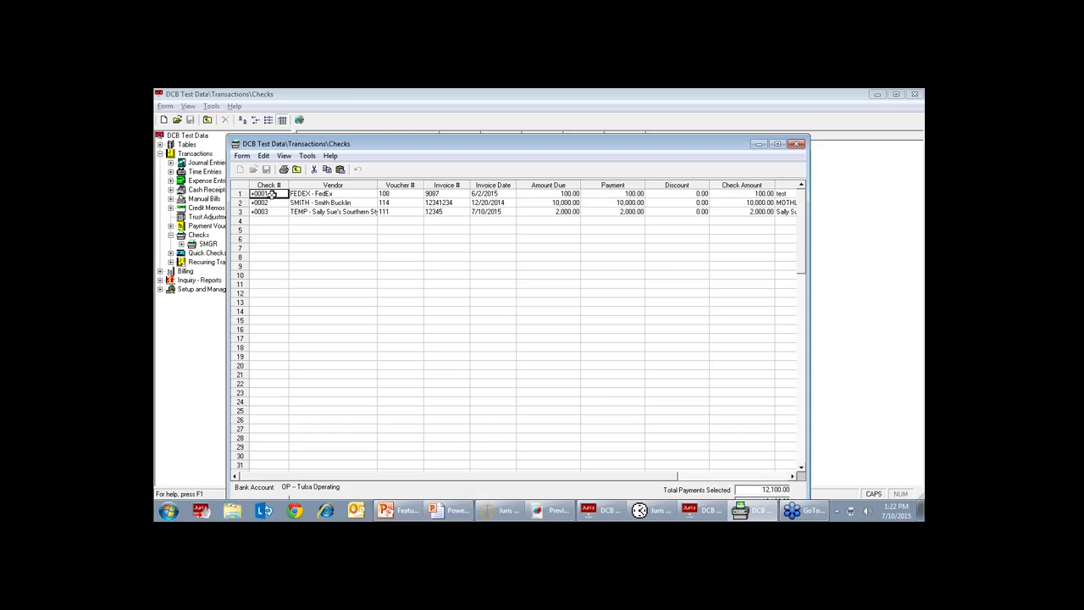
- Open Check Printing for the batch's three checks
{"action": "left_click", "coordinate": [275, 212]}
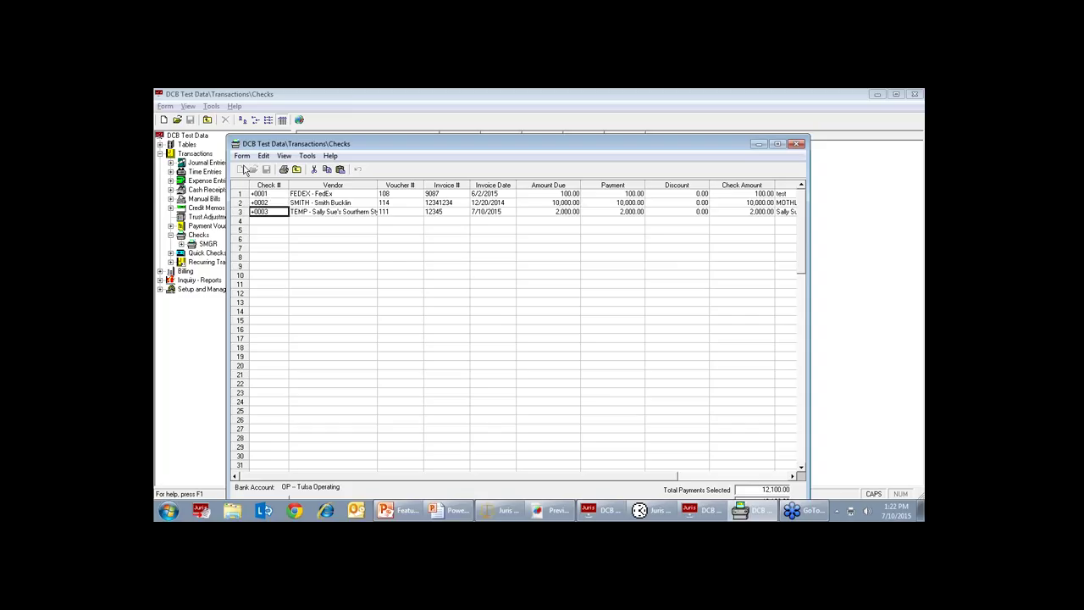
{"action": "left_click", "coordinate": [242, 155]}
{"action": "mouse_move", "coordinate": [256, 165]}
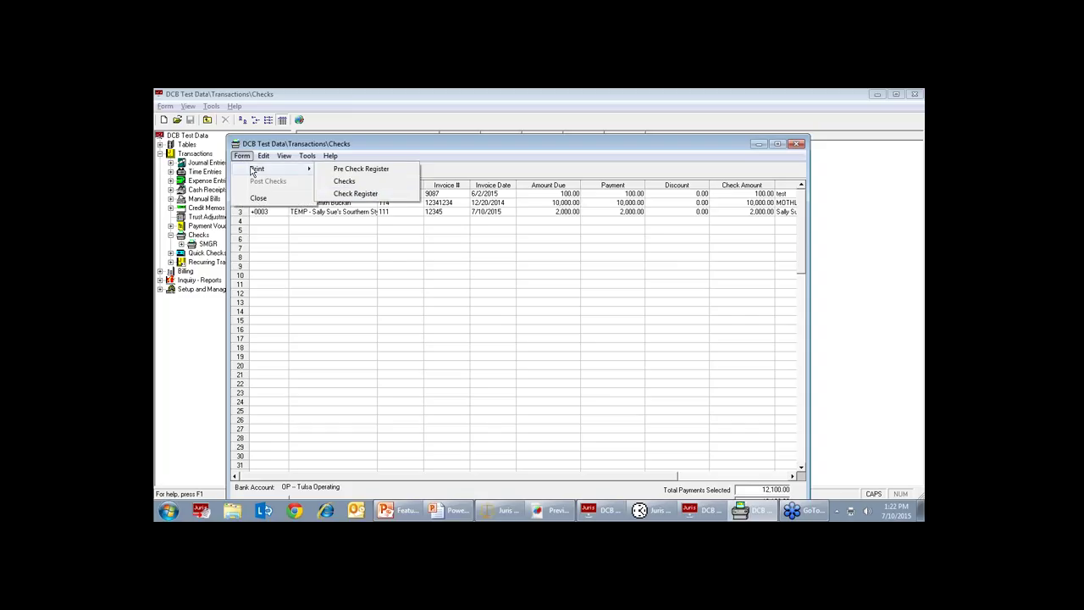
{"action": "left_click", "coordinate": [364, 181]}
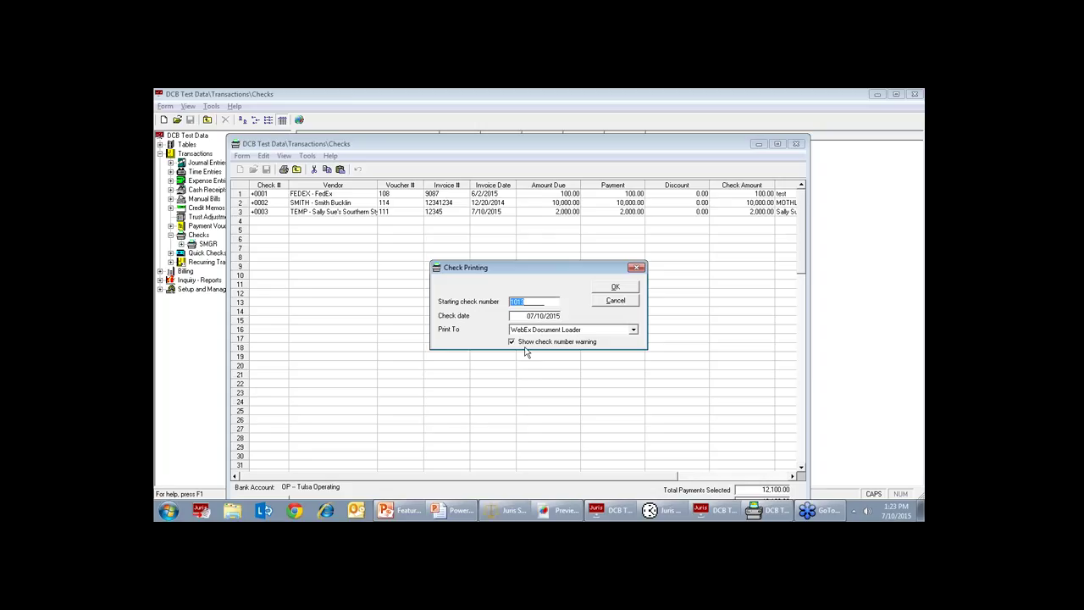
- Print the checks starting at 1013, accepting the warning and turning the check number warning off
{"action": "left_click", "coordinate": [513, 346]}
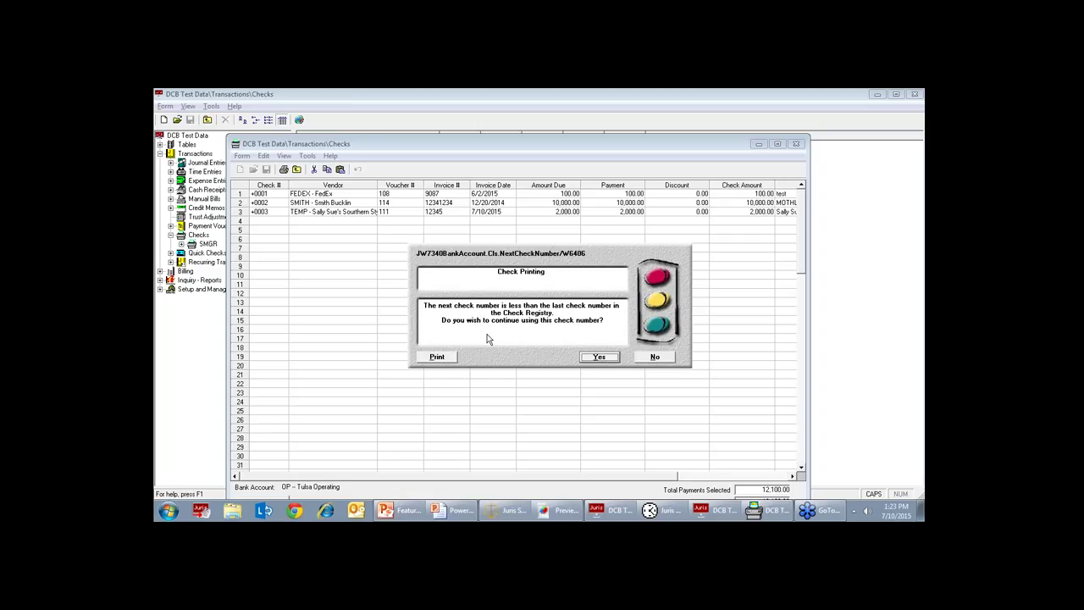
{"action": "left_click", "coordinate": [596, 359]}
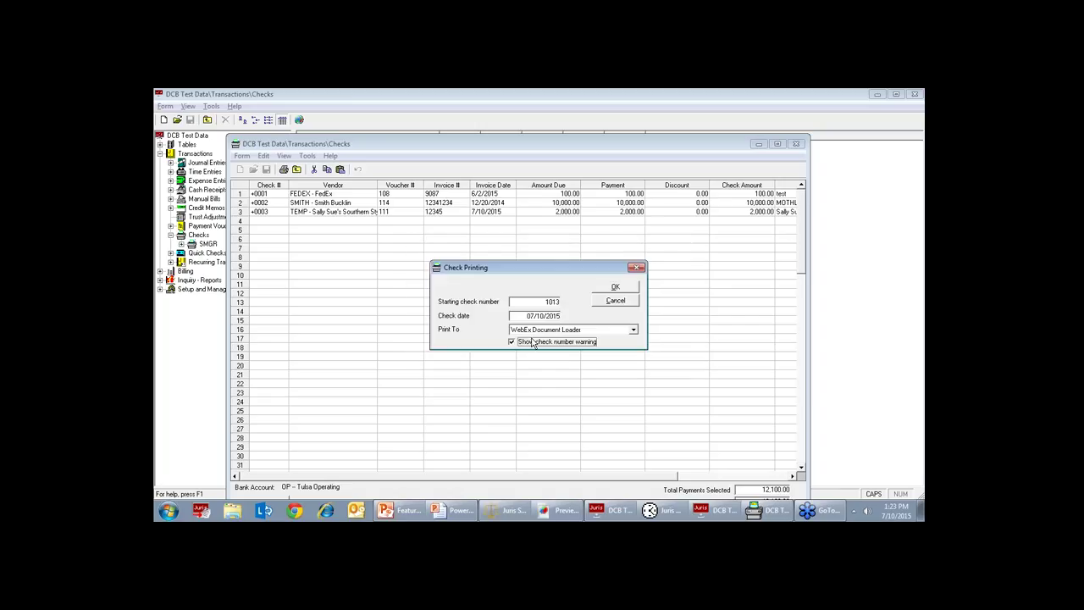
{"action": "left_click", "coordinate": [512, 342]}
{"action": "left_click", "coordinate": [625, 290]}
{"action": "left_click_drag", "start_coordinate": [625, 290], "coordinate": [678, 425]}
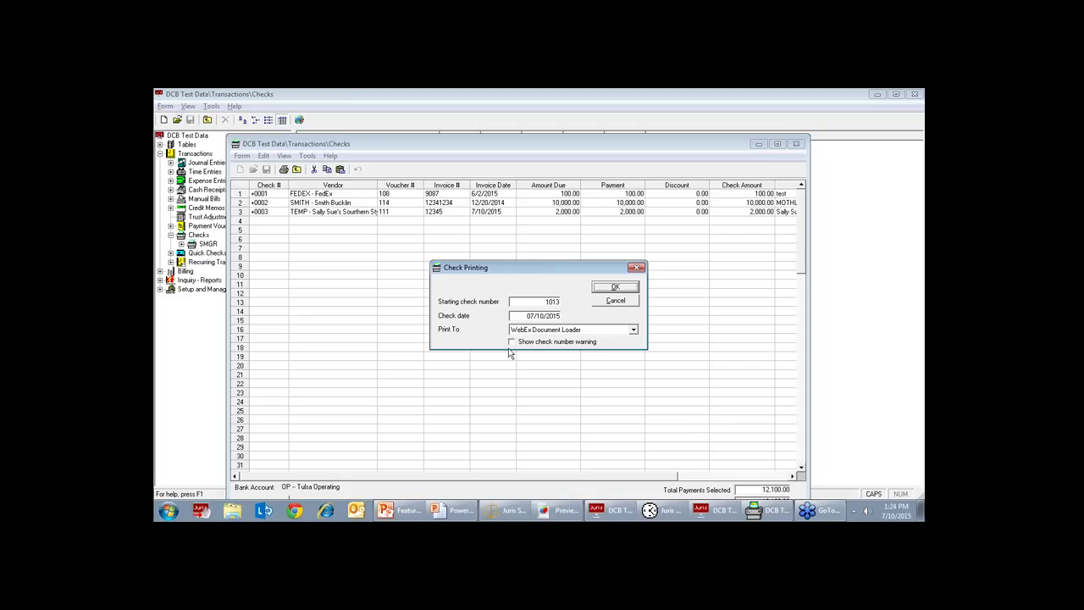
{"action": "left_click", "coordinate": [623, 292]}
{"action": "left_click", "coordinate": [623, 287]}
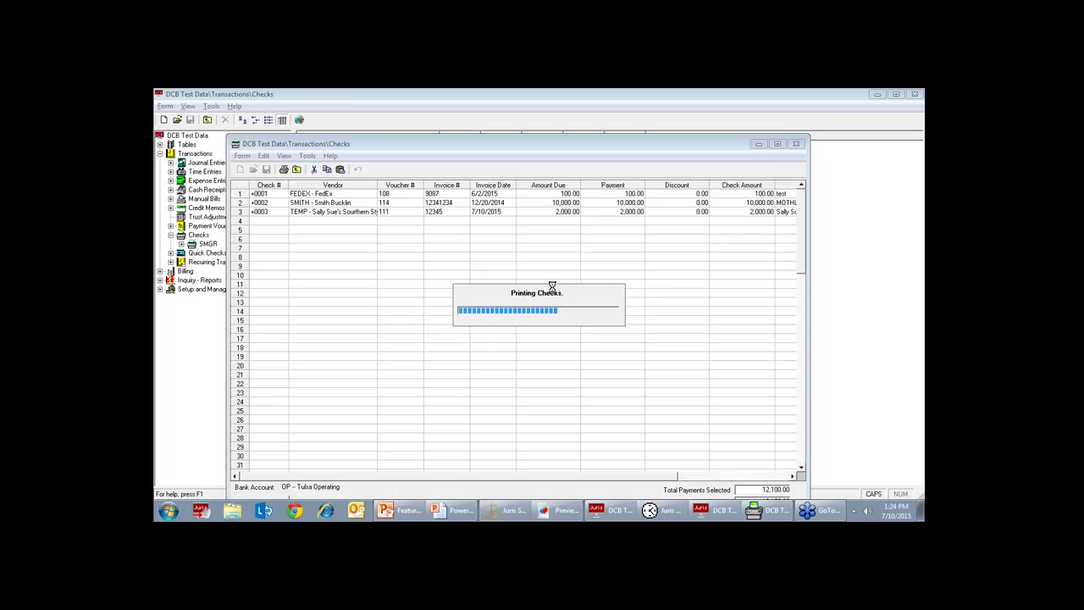
- Open batch 61 in the 2015-07 folder and select its printed check rows
{"action": "left_click", "coordinate": [296, 169]}
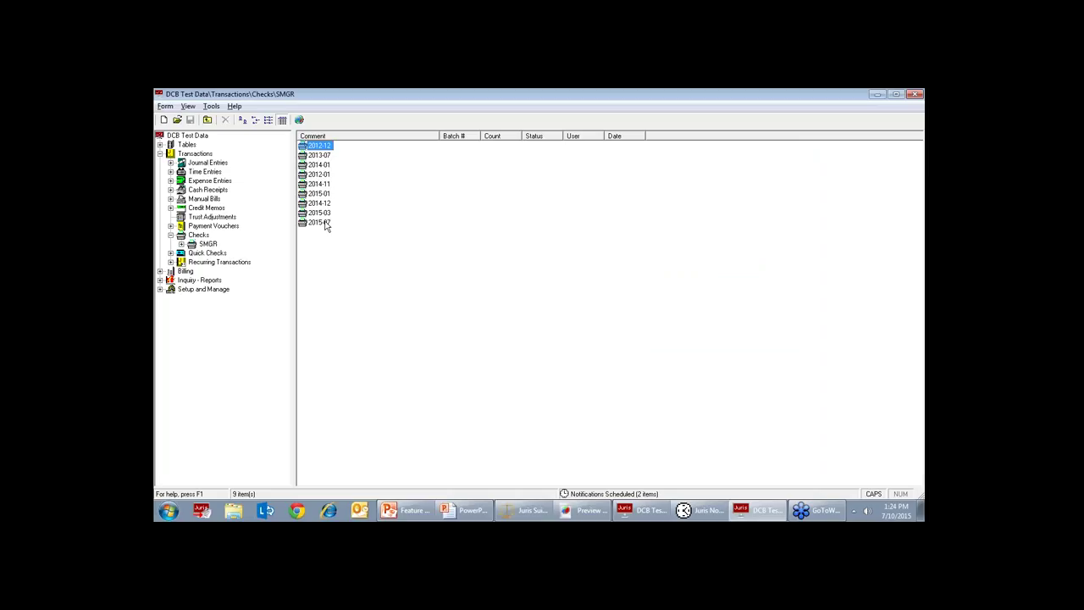
{"action": "double_click", "coordinate": [324, 221]}
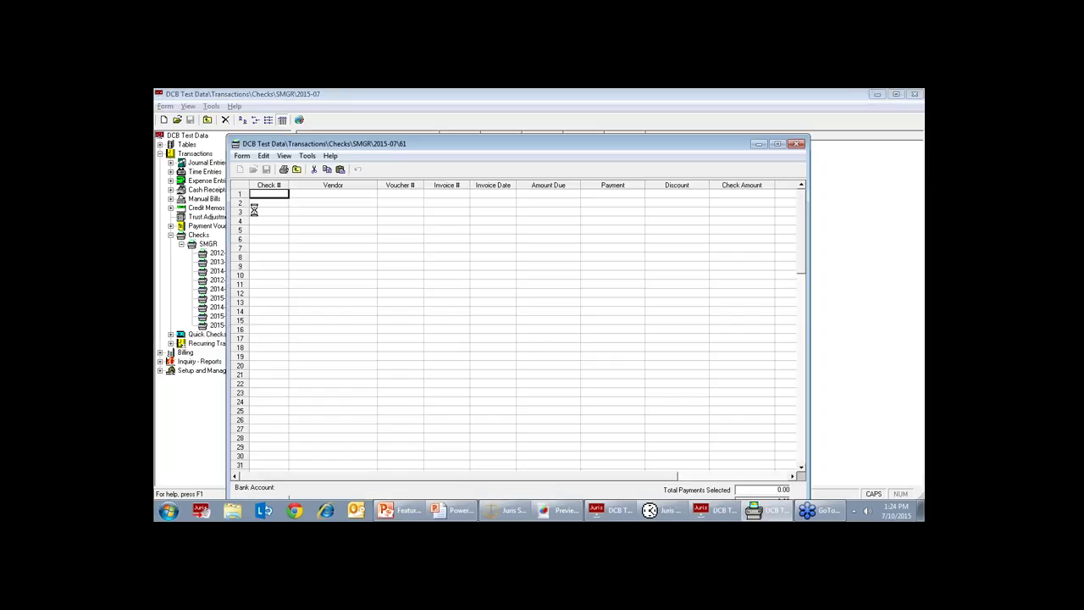
{"action": "left_click_drag", "start_coordinate": [241, 194], "coordinate": [243, 223]}
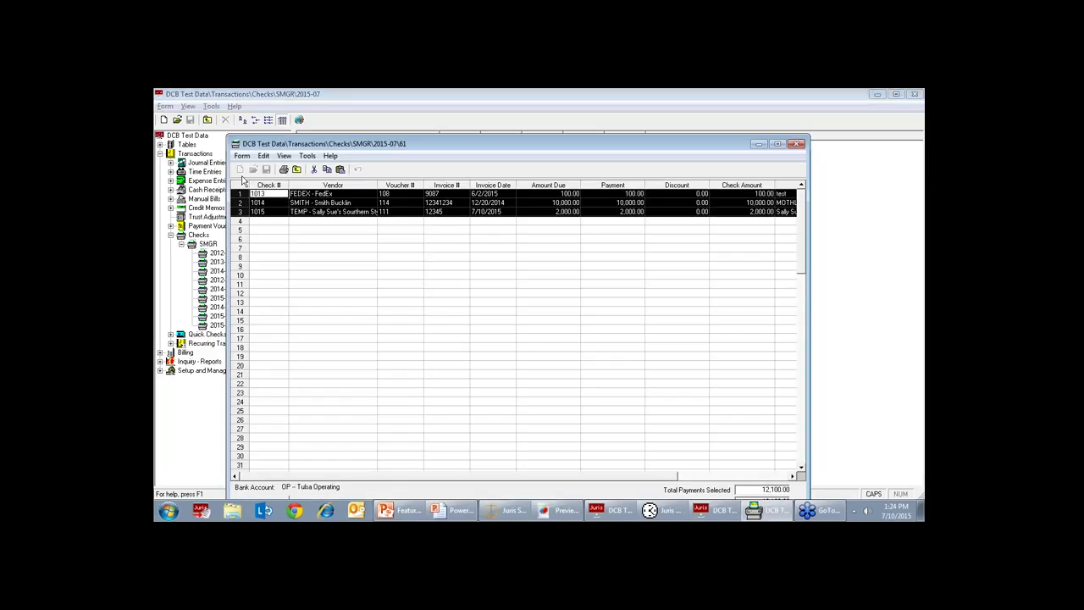
{"action": "left_click", "coordinate": [263, 156]}
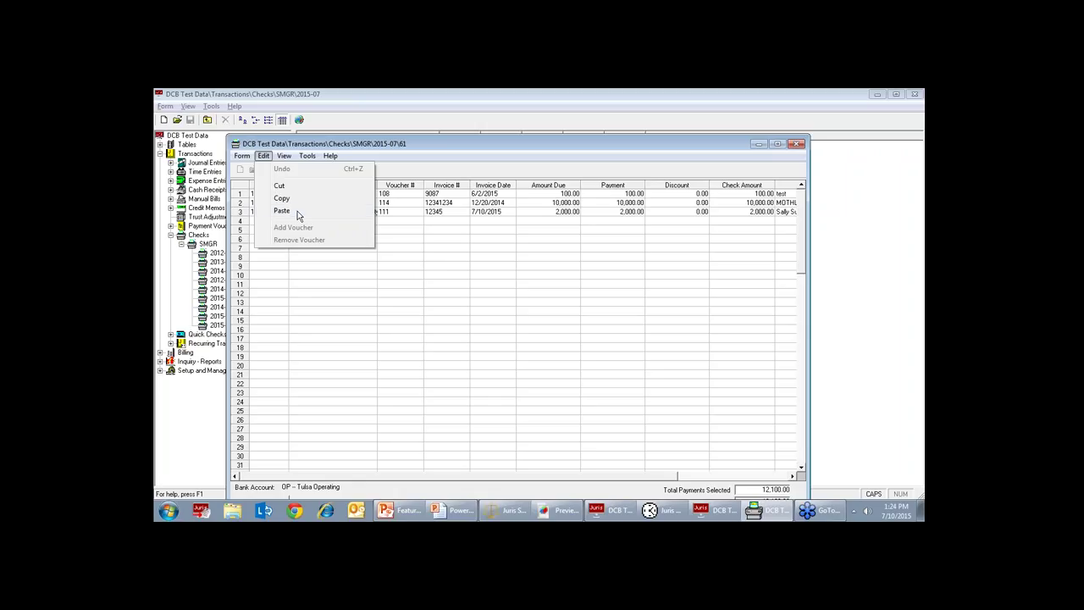
{"action": "left_click", "coordinate": [315, 265]}
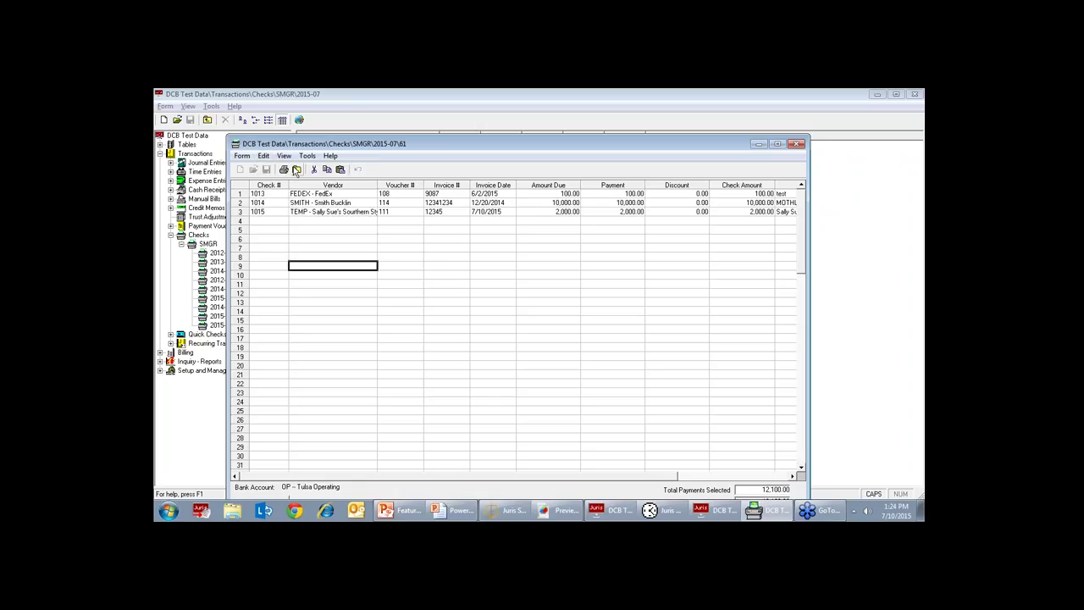
- Void check 1013 and return up to the Checks area
{"action": "left_click", "coordinate": [242, 195]}
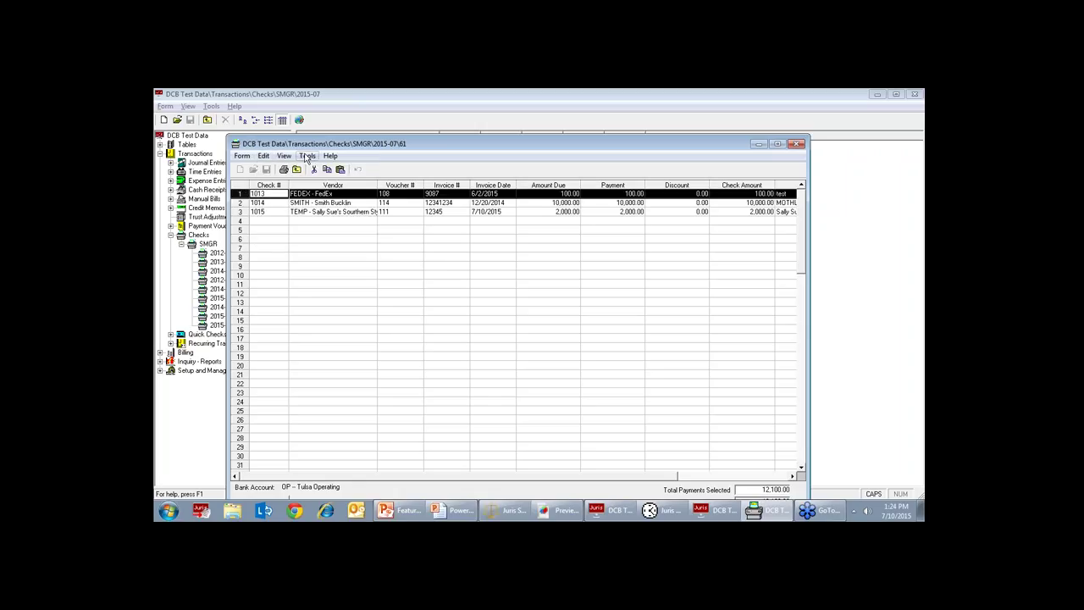
{"action": "left_click", "coordinate": [306, 155]}
{"action": "left_click", "coordinate": [335, 167]}
{"action": "left_click", "coordinate": [547, 336]}
{"action": "left_click", "coordinate": [292, 168]}
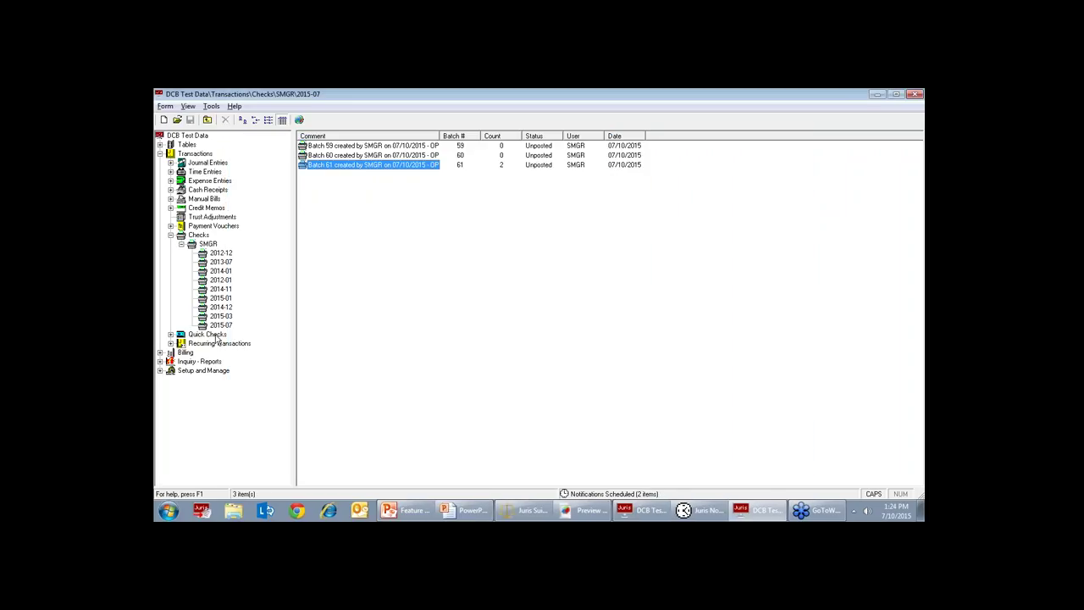
{"action": "left_click", "coordinate": [211, 225]}
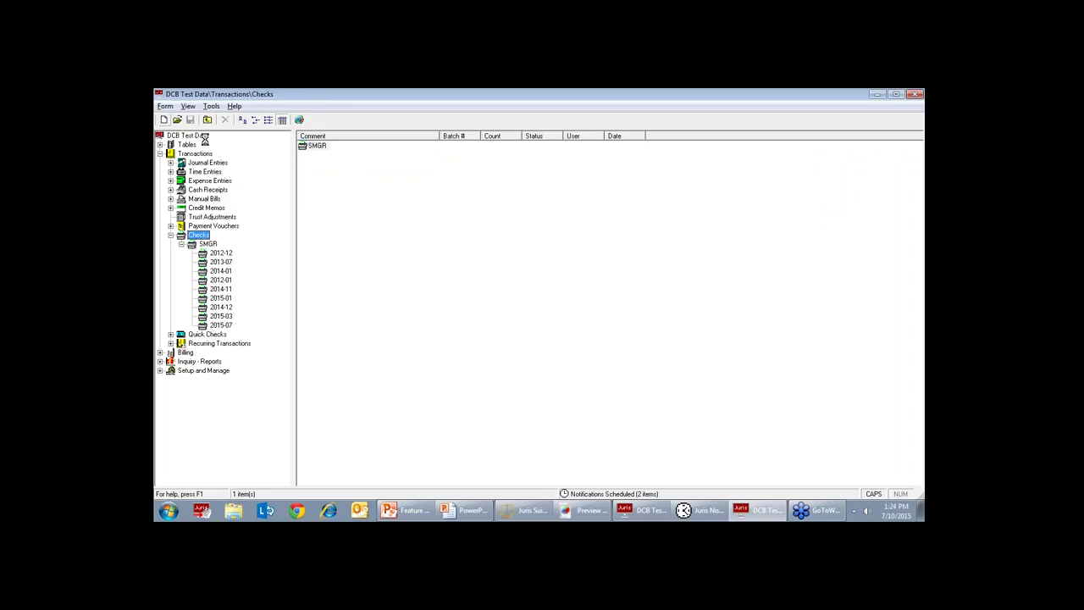
- Create a new Tulsa Operating check batch selecting the past-due vouchers
{"action": "double_click", "coordinate": [534, 247]}
{"action": "left_click", "coordinate": [536, 256]}
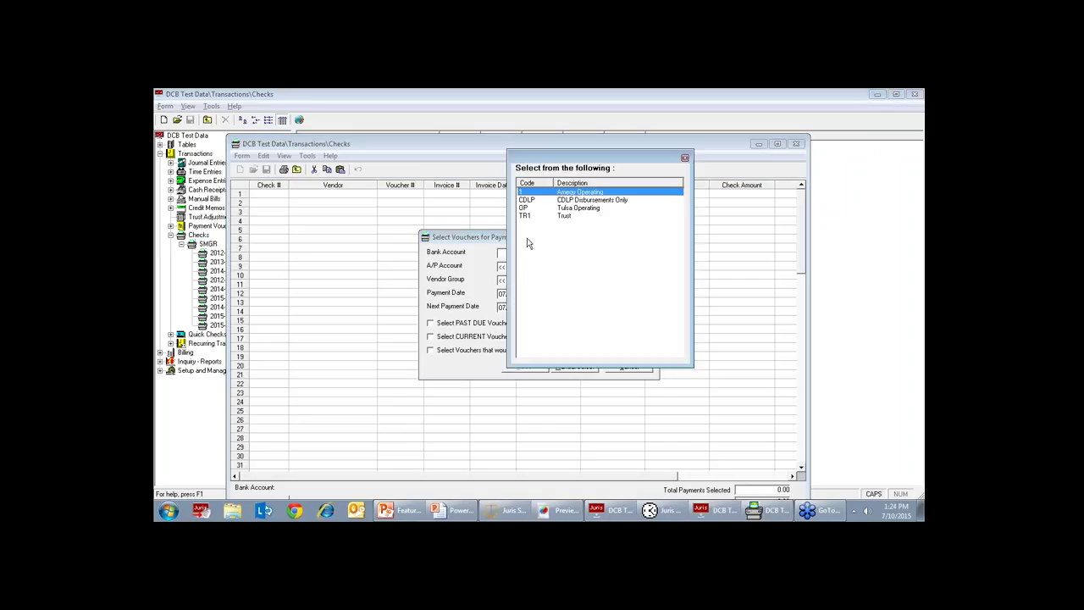
{"action": "double_click", "coordinate": [535, 213]}
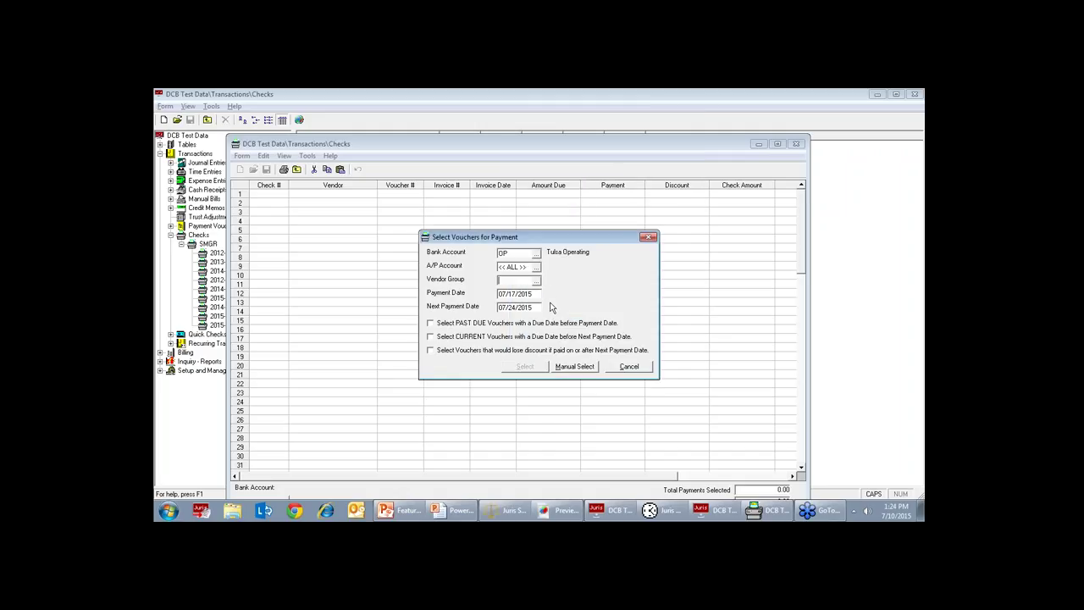
{"action": "key", "text": "Tab"}
{"action": "key", "text": "Tab"}
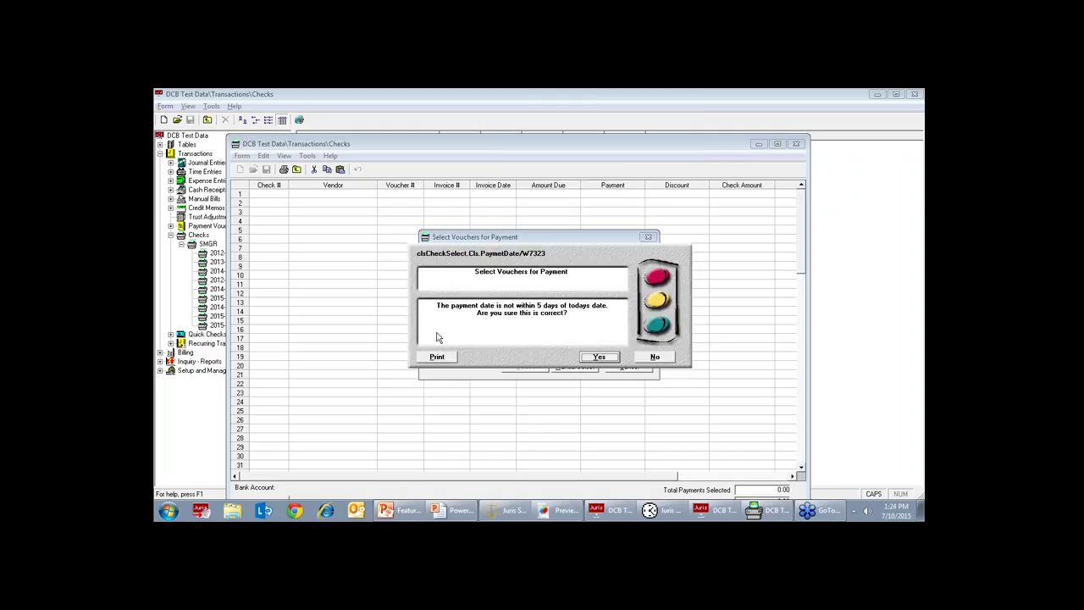
{"action": "left_click", "coordinate": [599, 357]}
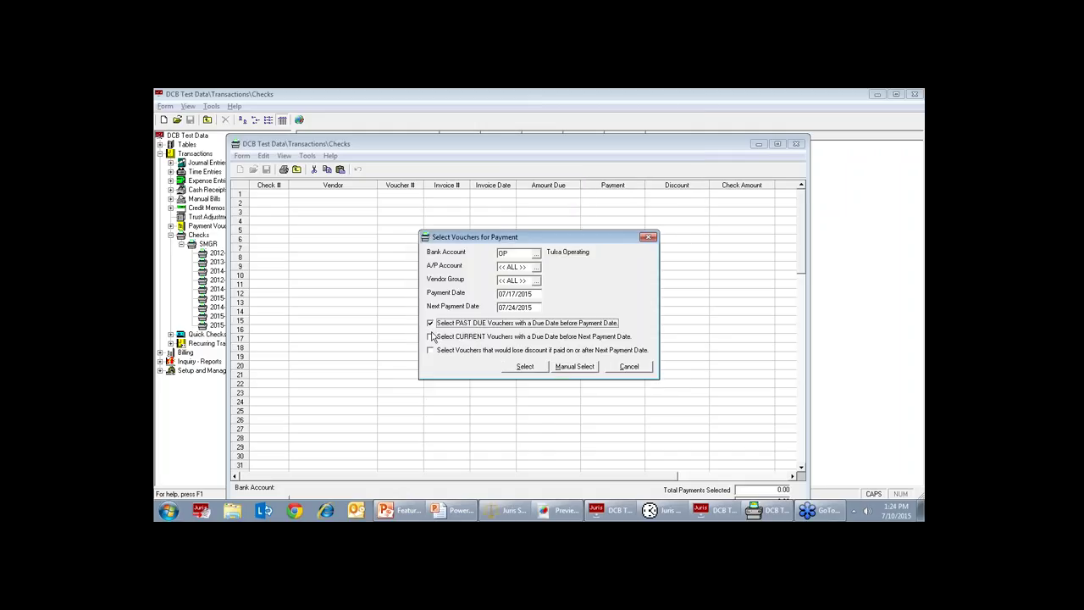
{"action": "key", "text": "Tab"}
{"action": "key", "text": "Tab"}
{"action": "left_click", "coordinate": [524, 365]}
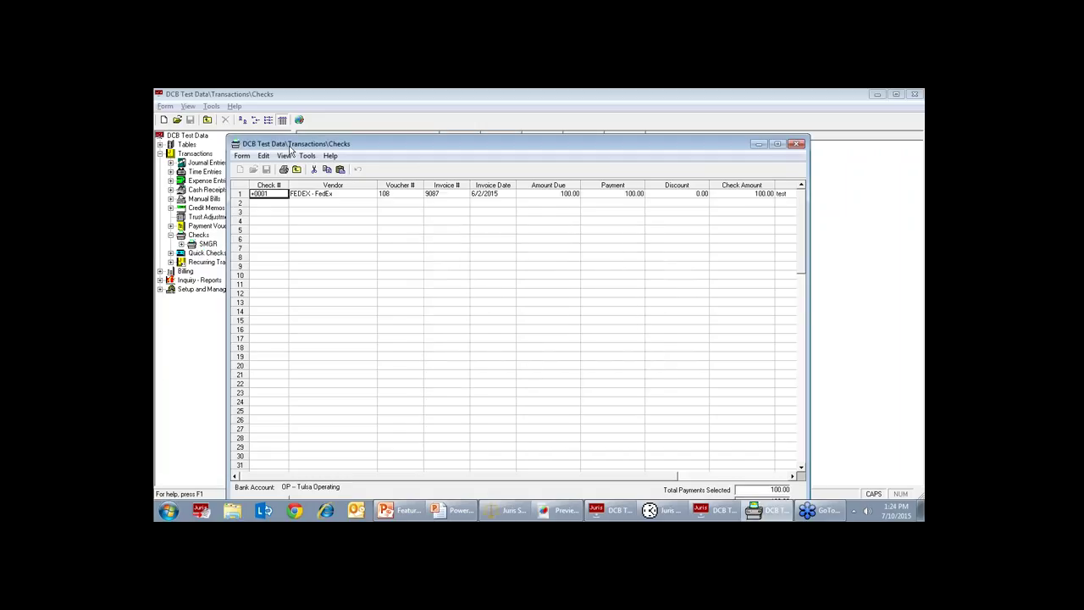
- Print the 100.00 FedEx check as check 1016 and close the batch
{"action": "left_click", "coordinate": [241, 155]}
{"action": "mouse_move", "coordinate": [257, 168]}
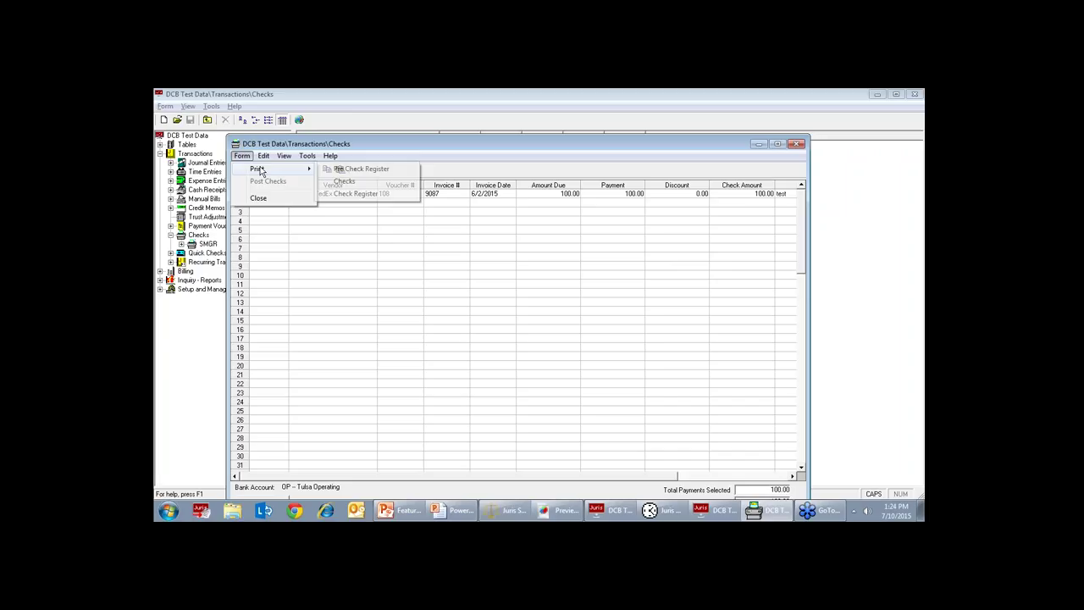
{"action": "left_click", "coordinate": [339, 179]}
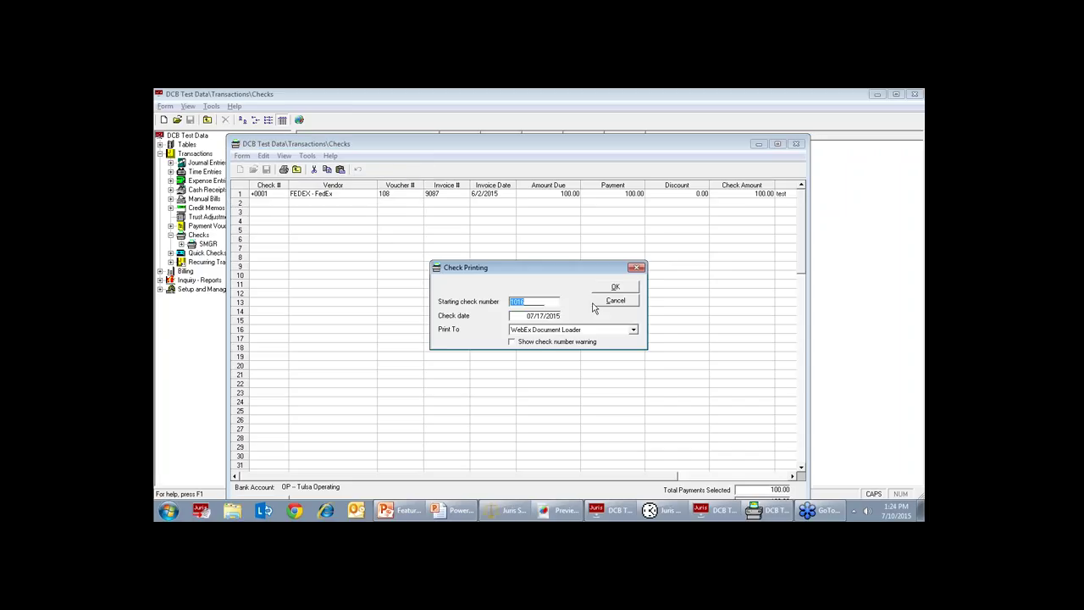
{"action": "left_click", "coordinate": [616, 287]}
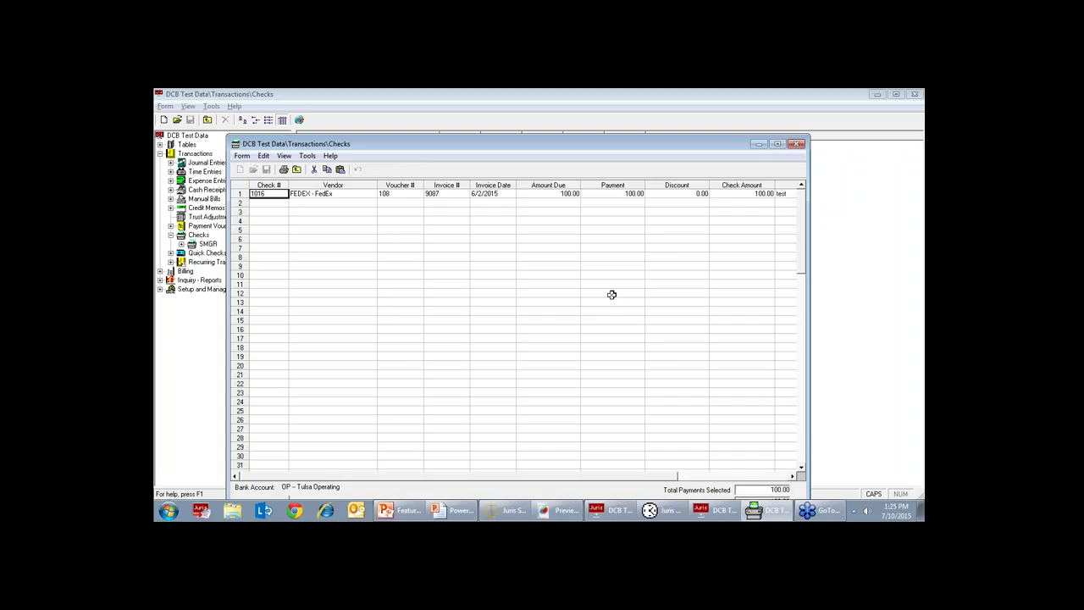
{"action": "left_click", "coordinate": [296, 169]}
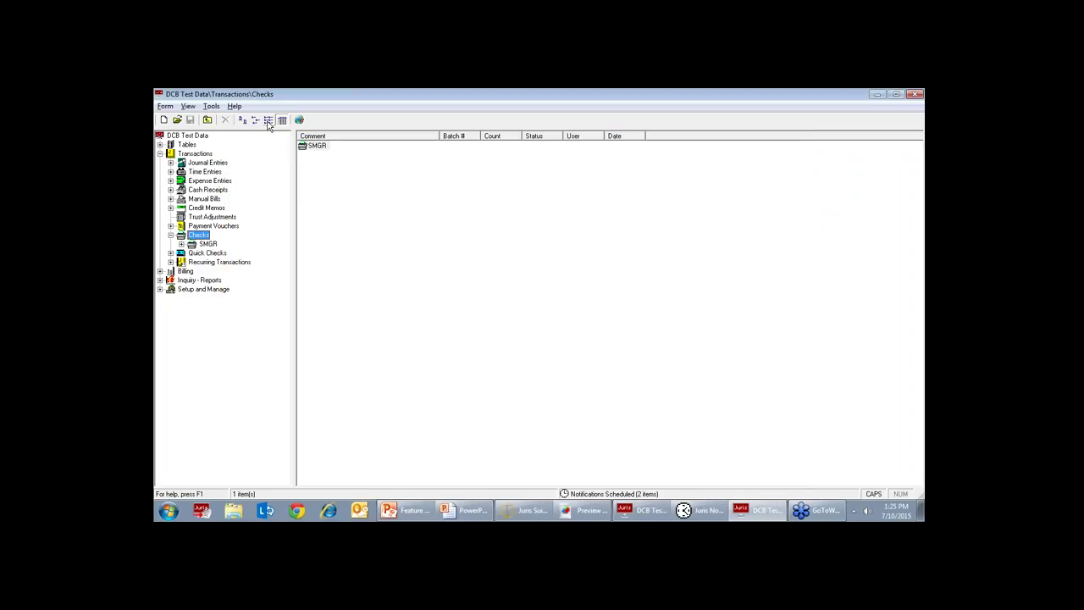
{"action": "mouse_move", "coordinate": [623, 514]}
{"action": "double_click", "coordinate": [195, 292]}
- List the 2011–2015 accounting periods and set the current period back to 2015/06
{"action": "left_click", "coordinate": [212, 306]}
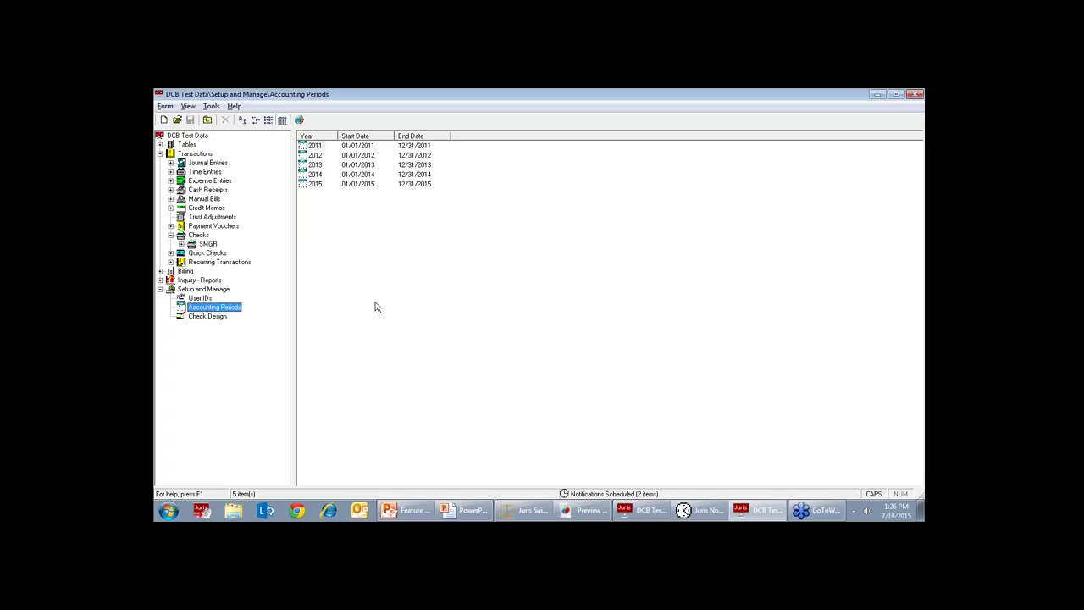
{"action": "left_click", "coordinate": [313, 185]}
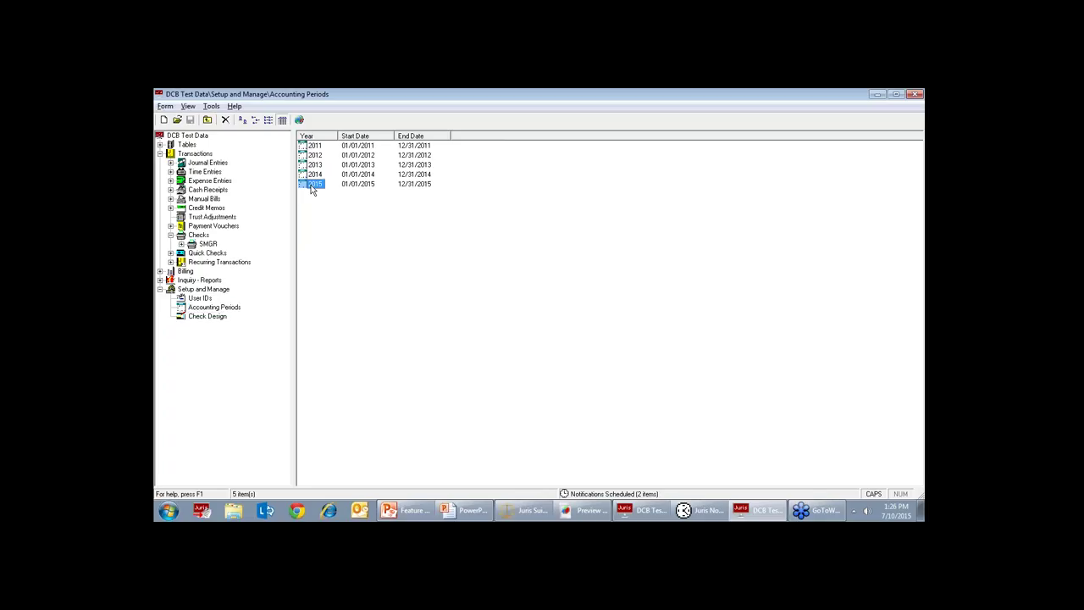
{"action": "left_click", "coordinate": [216, 309]}
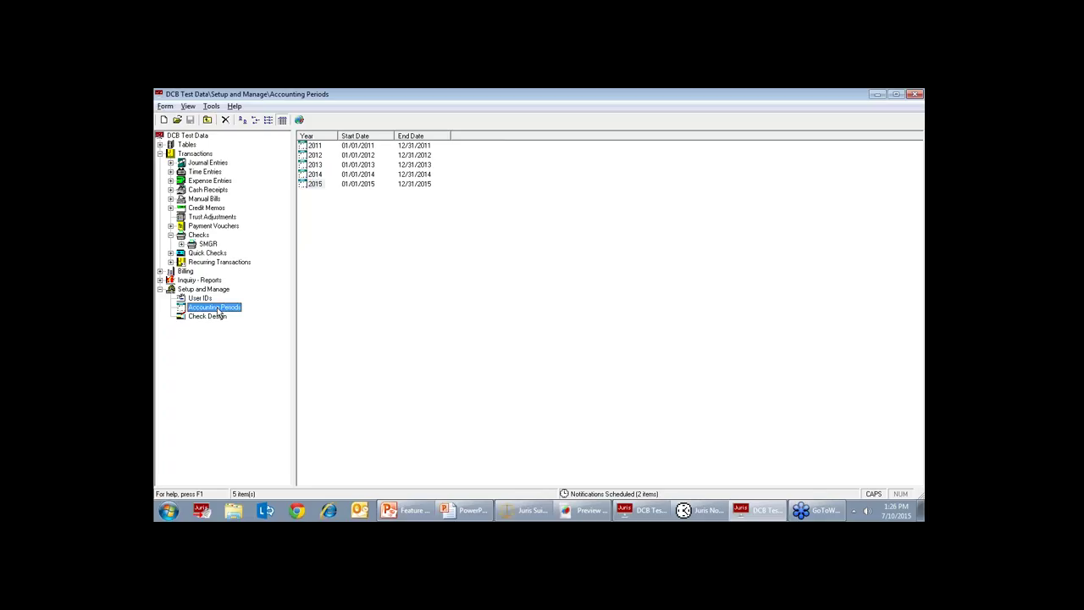
{"action": "left_click", "coordinate": [316, 186]}
{"action": "left_click", "coordinate": [211, 105]}
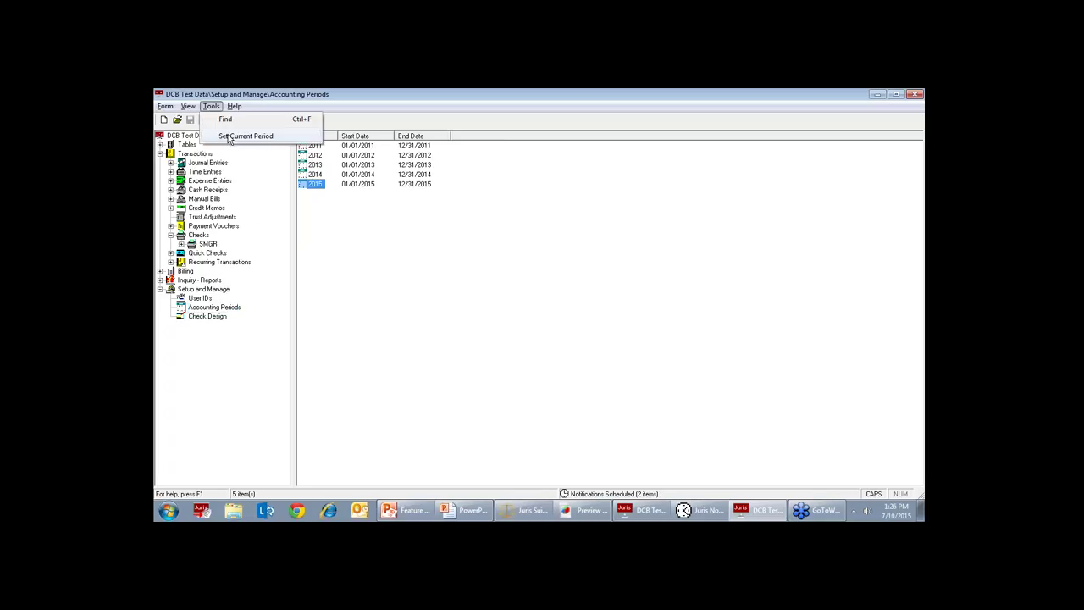
{"action": "left_click", "coordinate": [245, 135]}
{"action": "left_click", "coordinate": [376, 204]}
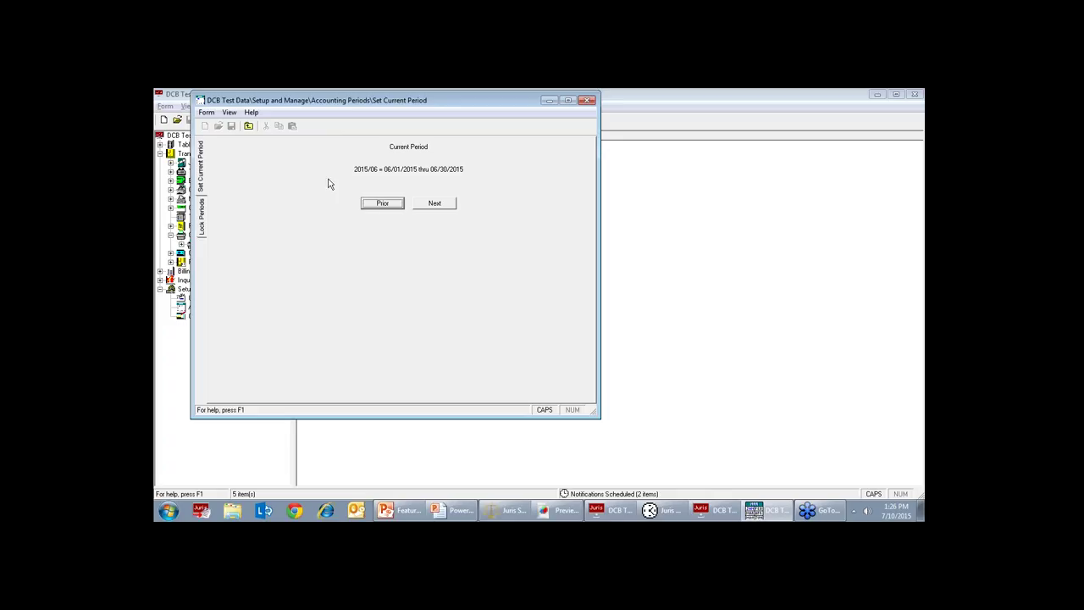
{"action": "left_click", "coordinate": [248, 126]}
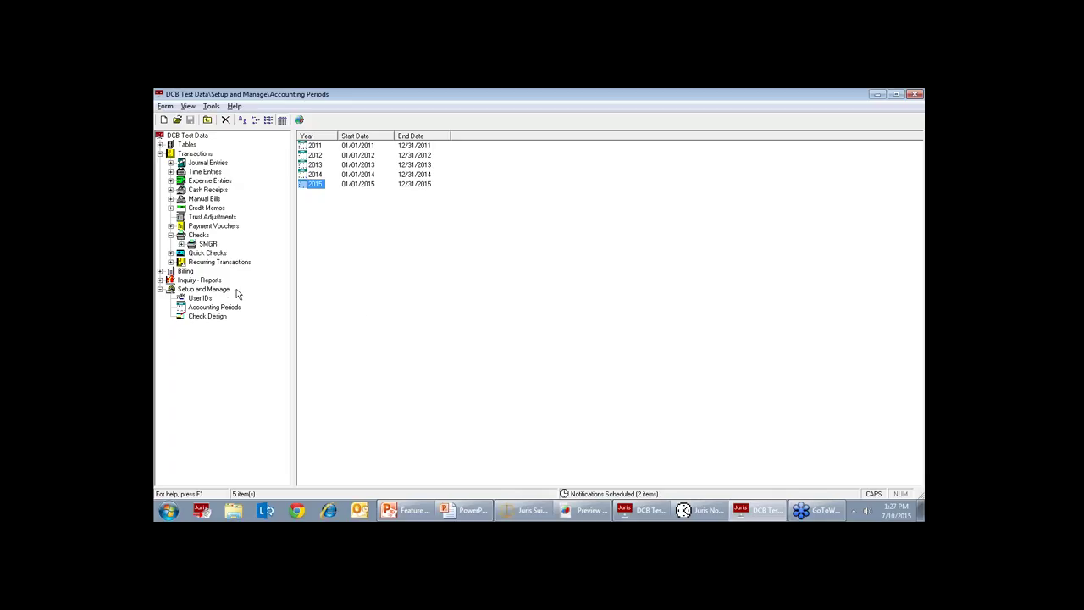
- Open the last user in User IDs, scroll through its Menu Rights, and close it
{"action": "left_click", "coordinate": [201, 298]}
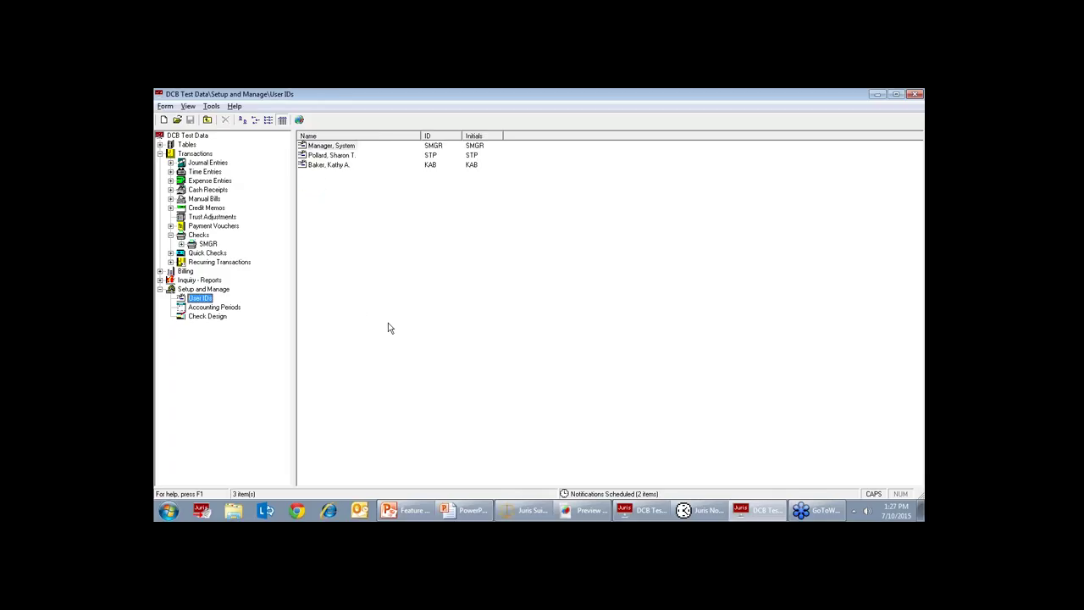
{"action": "double_click", "coordinate": [327, 166]}
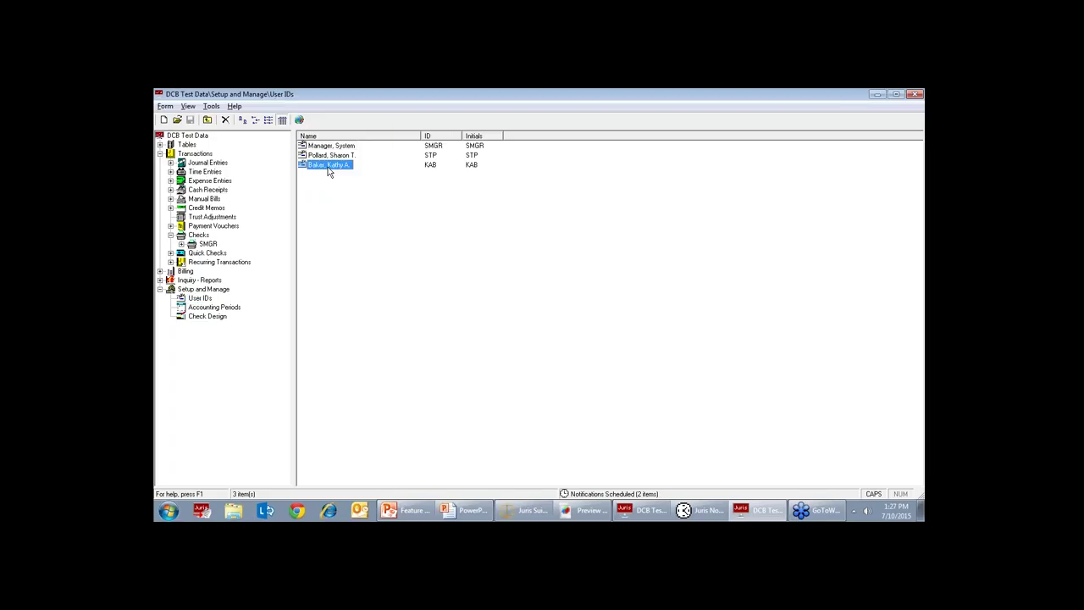
{"action": "left_click", "coordinate": [454, 167]}
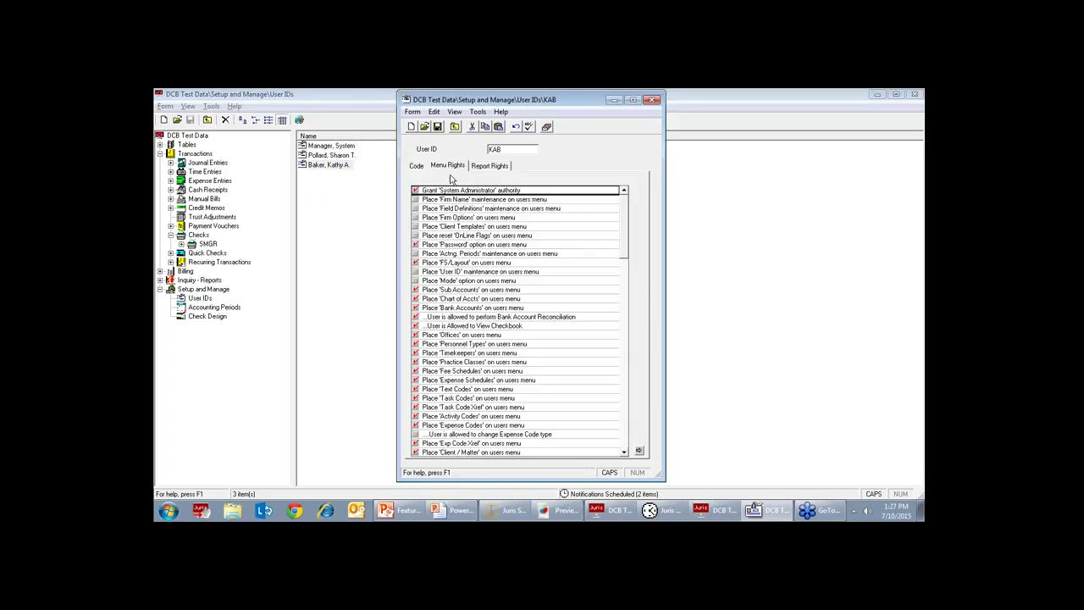
{"action": "scroll", "coordinate": [496, 388], "scroll_direction": "down", "scroll_amount": 5}
{"action": "scroll", "coordinate": [497, 388], "scroll_direction": "down", "scroll_amount": 1}
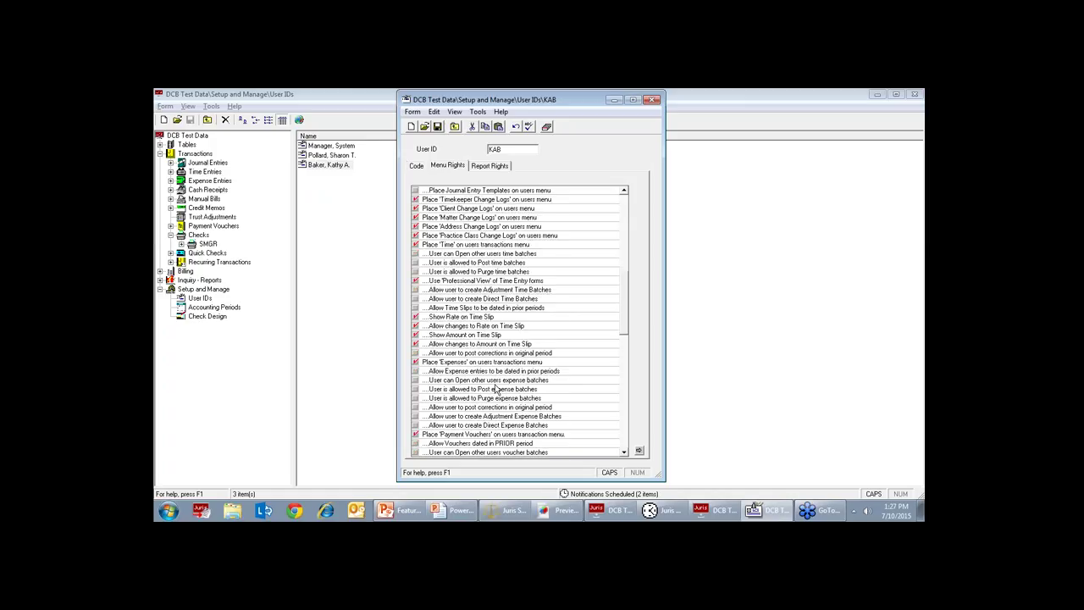
{"action": "scroll", "coordinate": [496, 388], "scroll_direction": "down", "scroll_amount": 4}
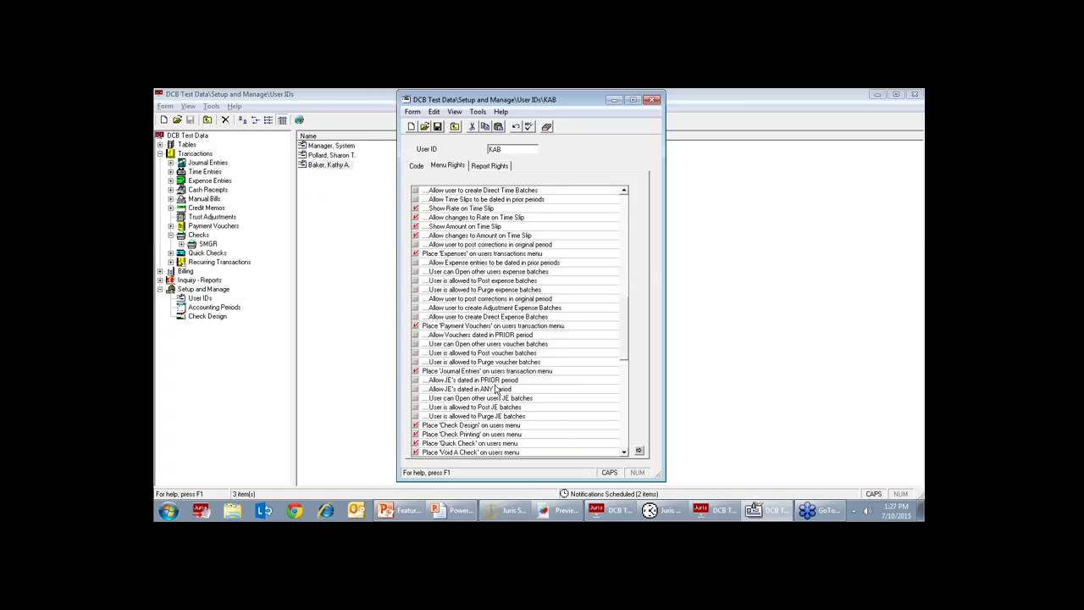
{"action": "scroll", "coordinate": [496, 389], "scroll_direction": "down", "scroll_amount": 3}
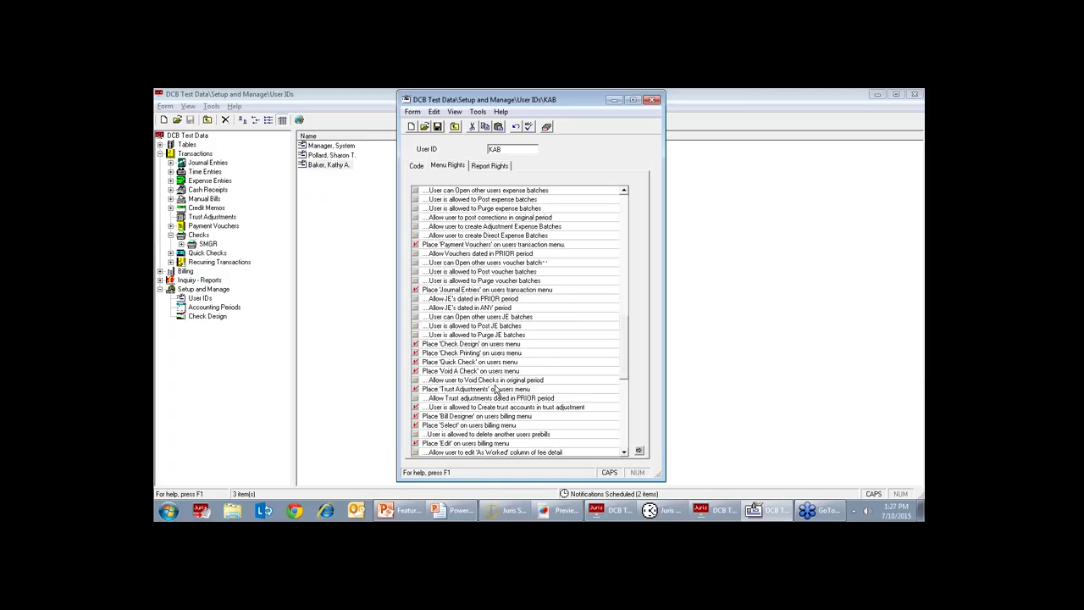
{"action": "scroll", "coordinate": [497, 389], "scroll_direction": "down", "scroll_amount": 3}
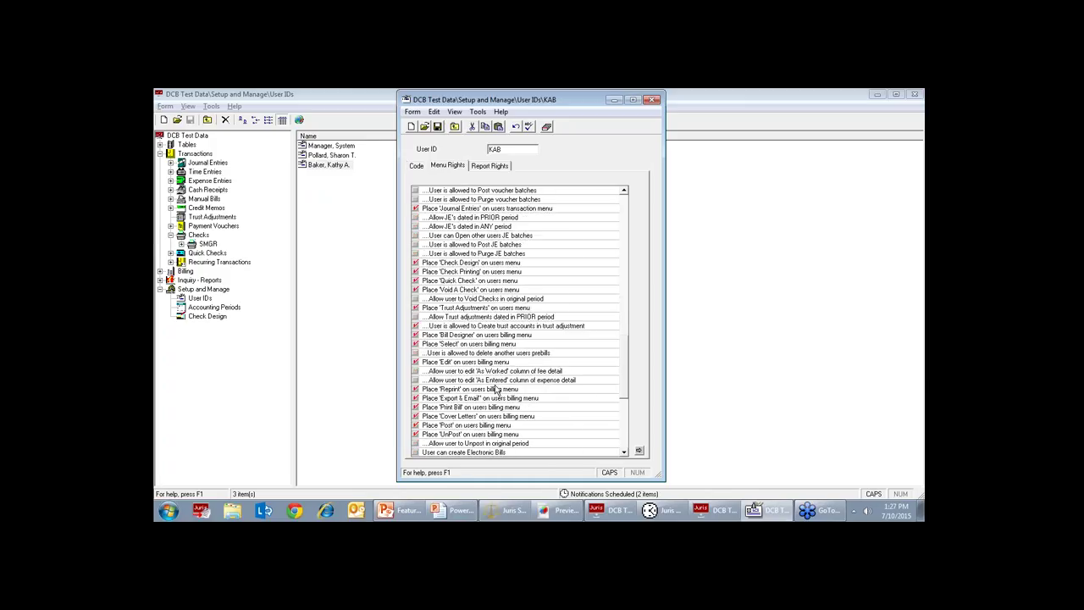
{"action": "scroll", "coordinate": [496, 388], "scroll_direction": "down", "scroll_amount": 5}
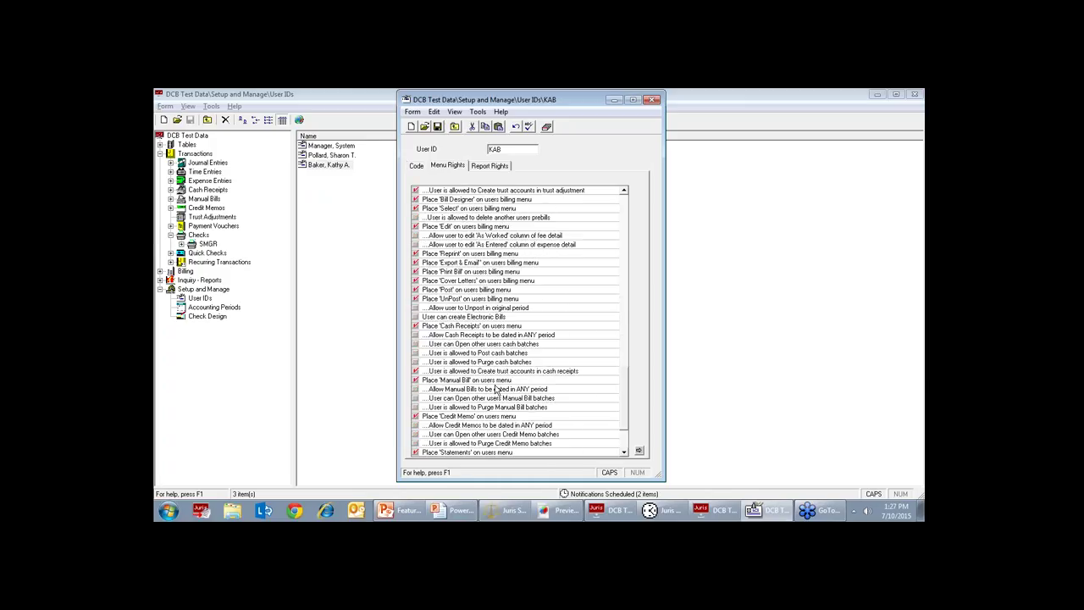
{"action": "scroll", "coordinate": [496, 388], "scroll_direction": "down", "scroll_amount": 3}
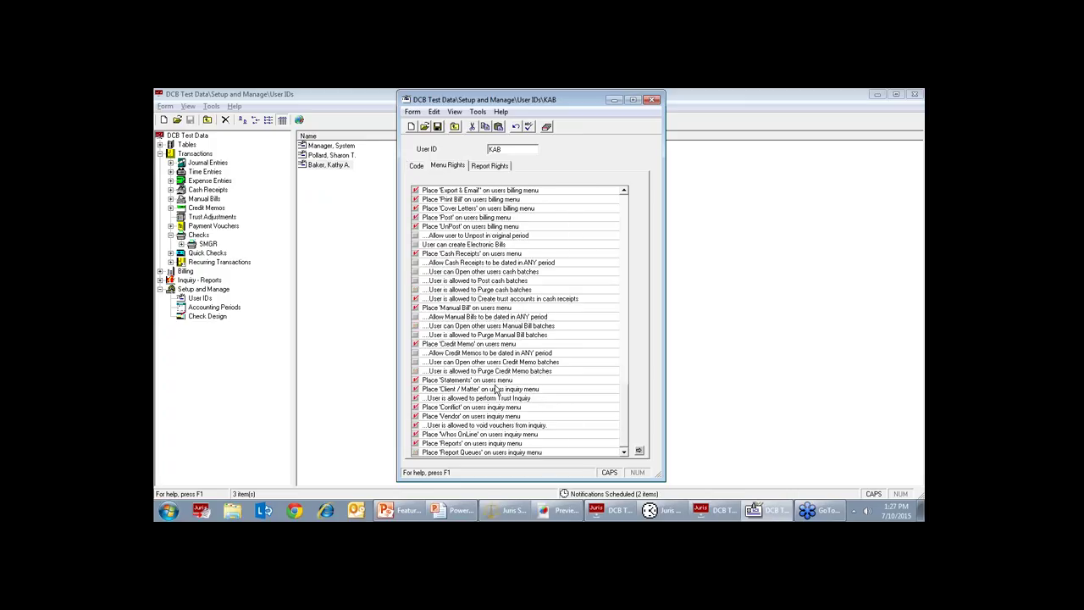
{"action": "scroll", "coordinate": [497, 388], "scroll_direction": "up", "scroll_amount": 5}
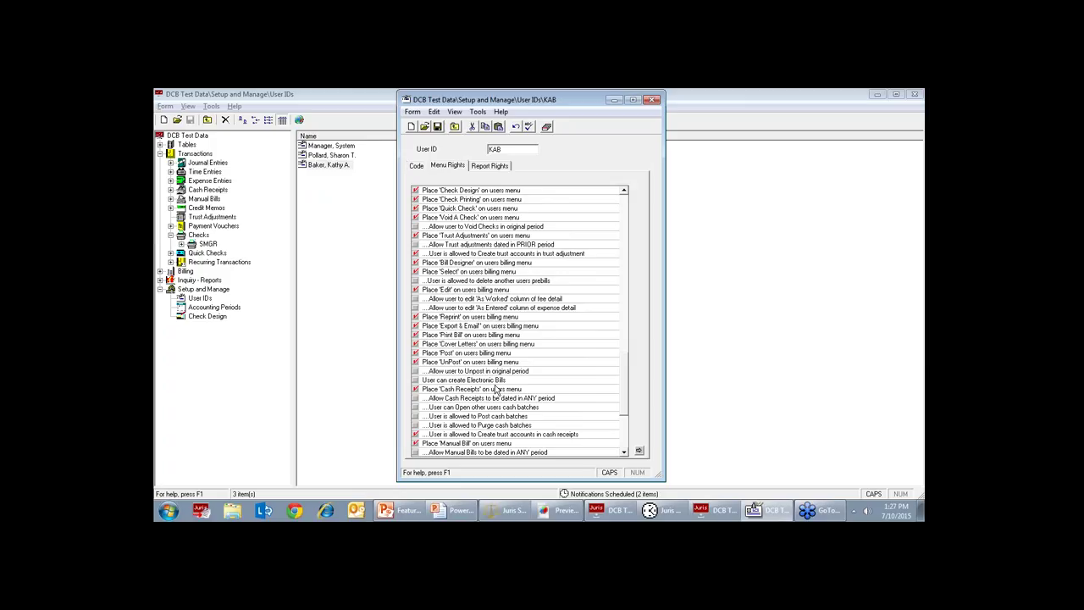
{"action": "scroll", "coordinate": [496, 389], "scroll_direction": "up", "scroll_amount": 2}
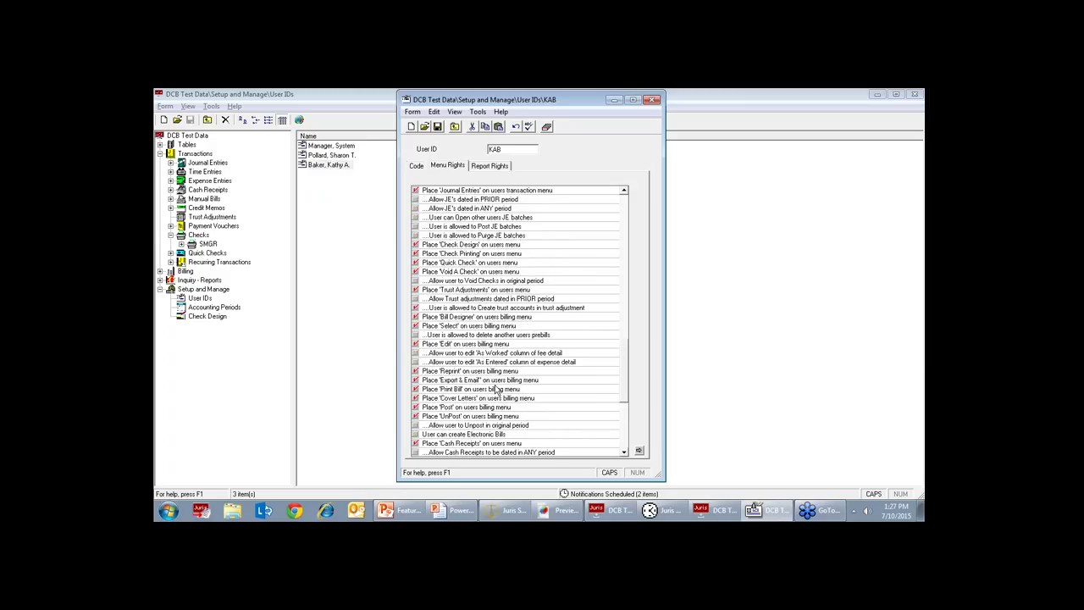
{"action": "scroll", "coordinate": [496, 389], "scroll_direction": "up", "scroll_amount": 2}
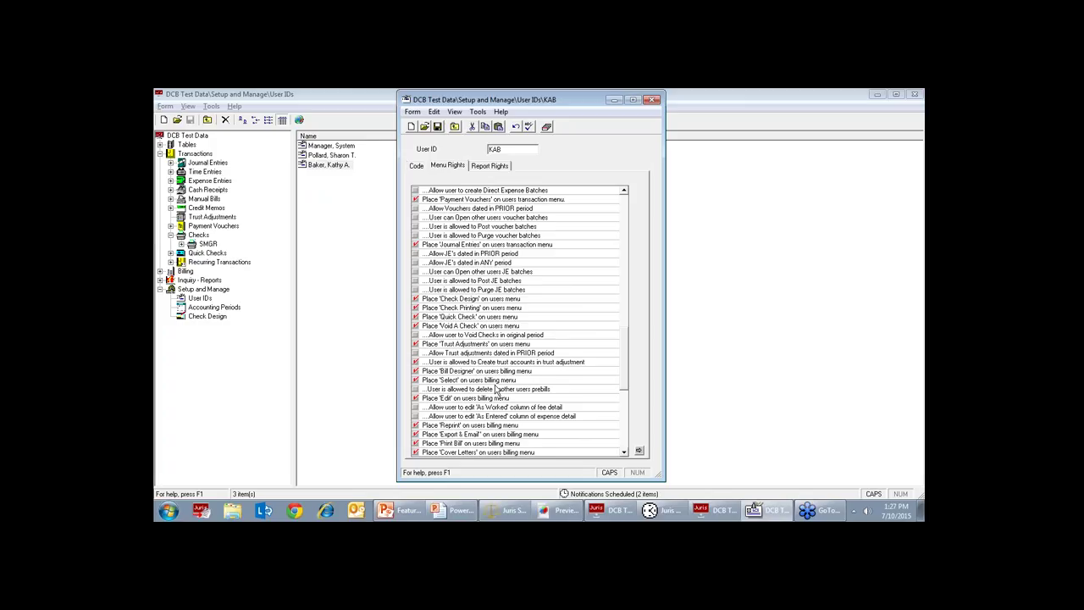
{"action": "left_click", "coordinate": [454, 127]}
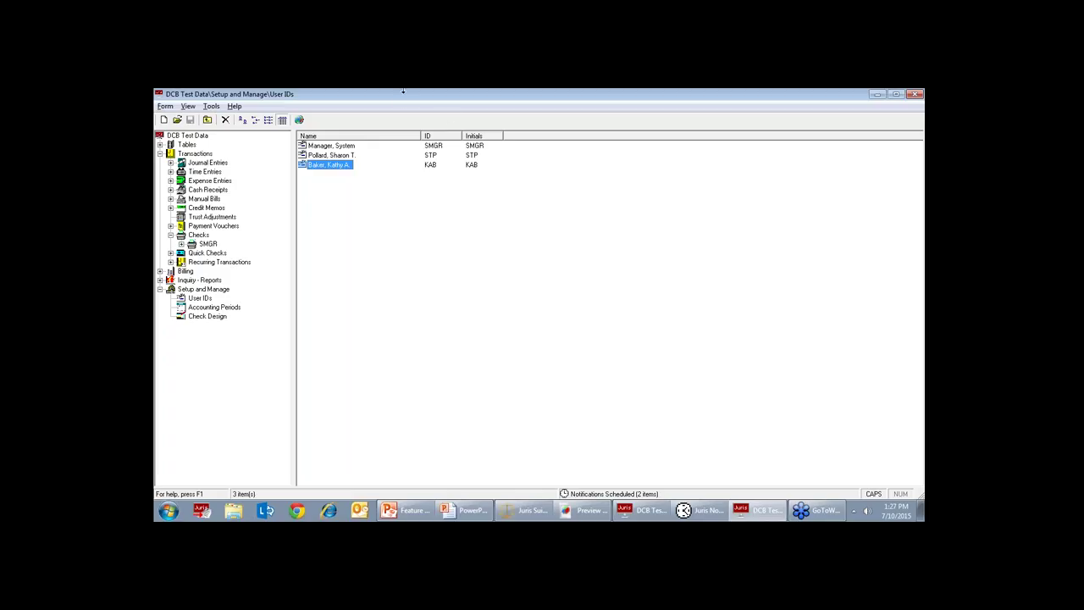
- Go to Tables, narrow the tree pane, and select the Bank Accounts table
{"action": "left_click", "coordinate": [317, 157]}
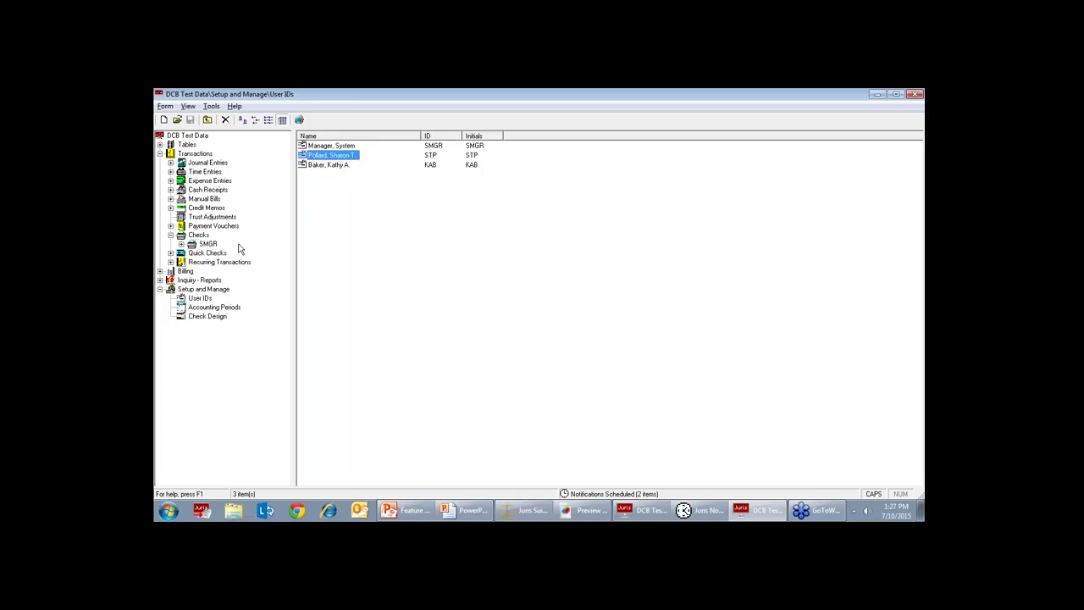
{"action": "left_click", "coordinate": [216, 308]}
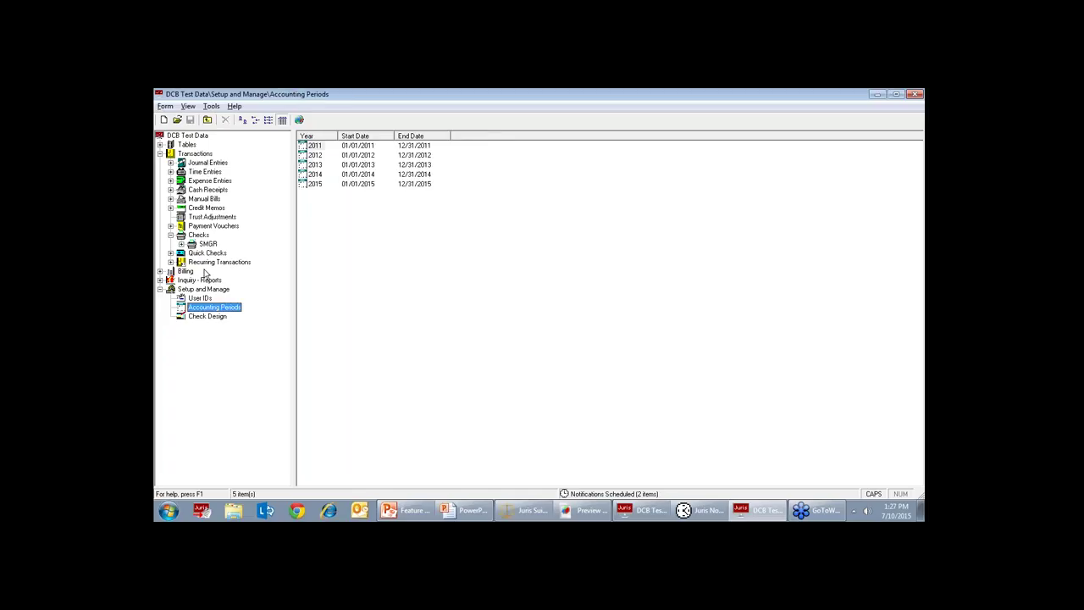
{"action": "left_click", "coordinate": [188, 144]}
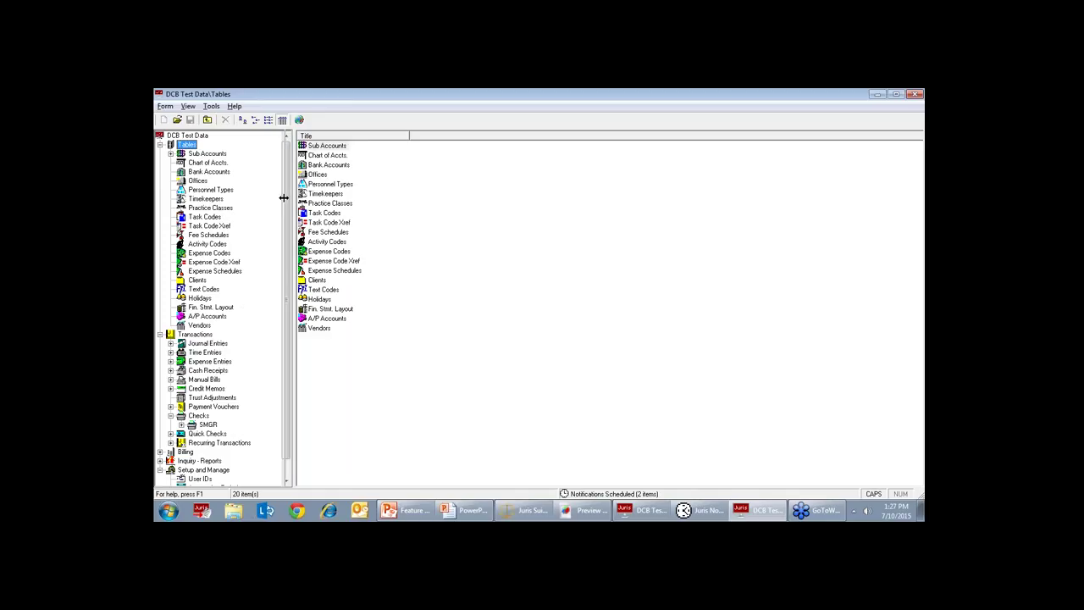
{"action": "left_click_drag", "start_coordinate": [283, 197], "coordinate": [275, 197]}
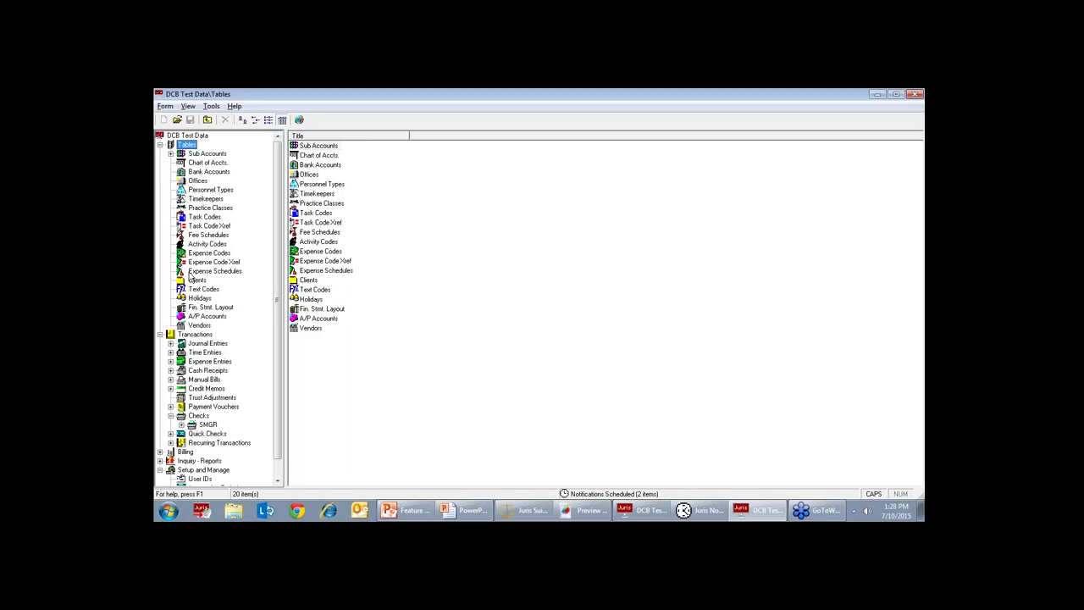
{"action": "left_click", "coordinate": [212, 172]}
- Open the Tulsa Operating reconciliation from its right-click menu, then close it
{"action": "right_click", "coordinate": [309, 145]}
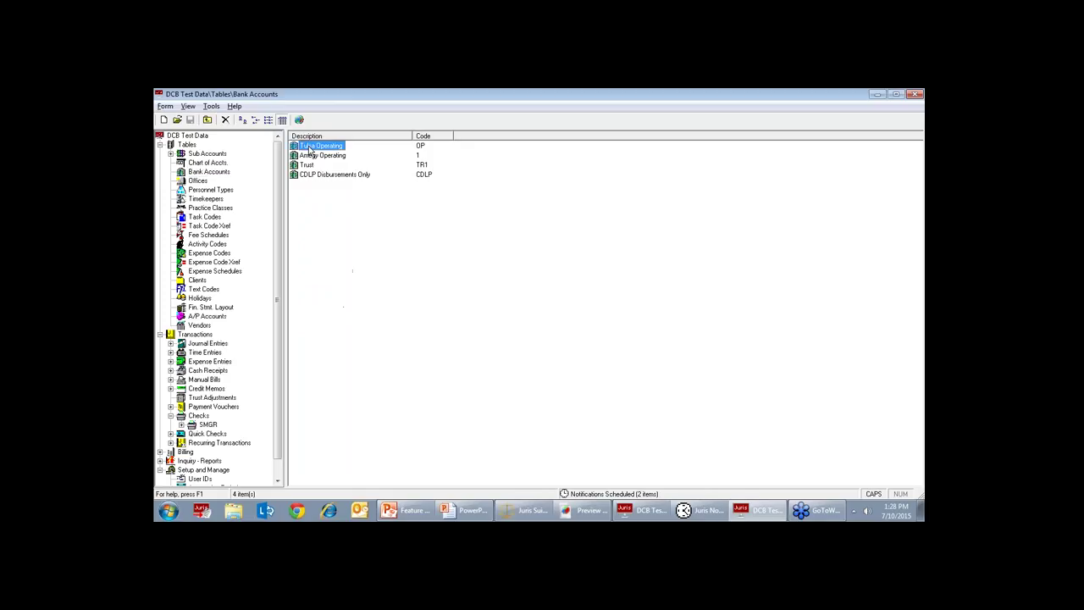
{"action": "left_click", "coordinate": [342, 183]}
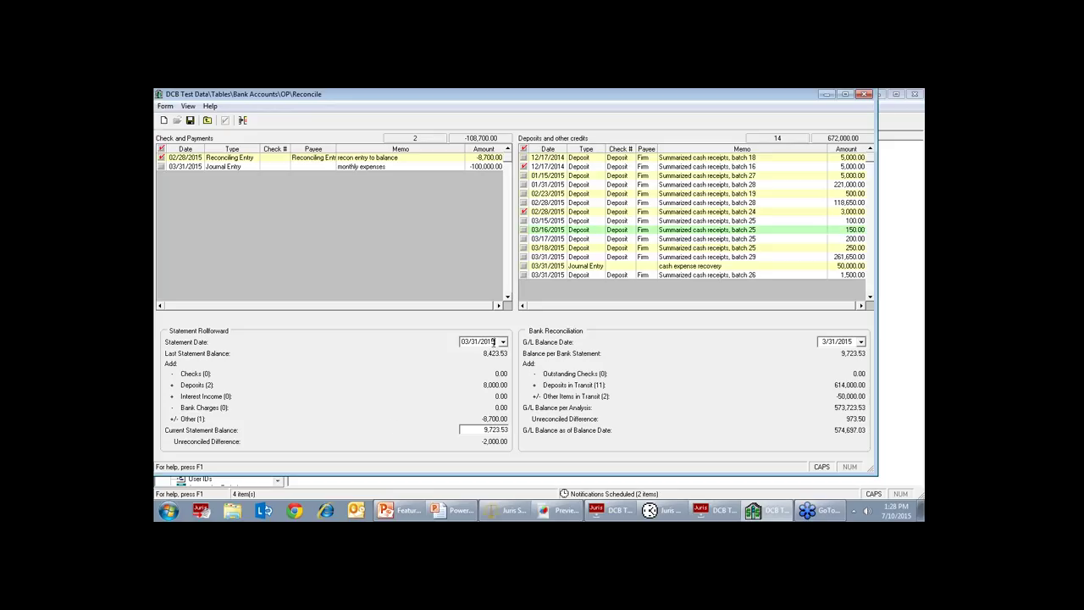
{"action": "left_click", "coordinate": [207, 120]}
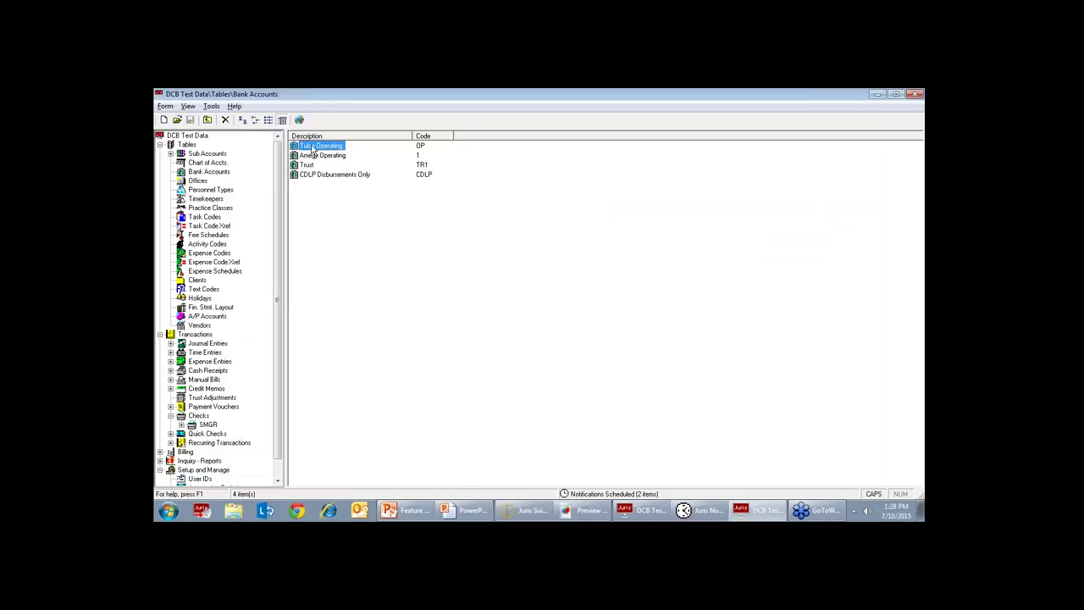
- Reopen the reconciliation via the account's Tools menu, close it, and return to Checks
{"action": "key", "text": "Return"}
{"action": "left_click", "coordinate": [388, 169]}
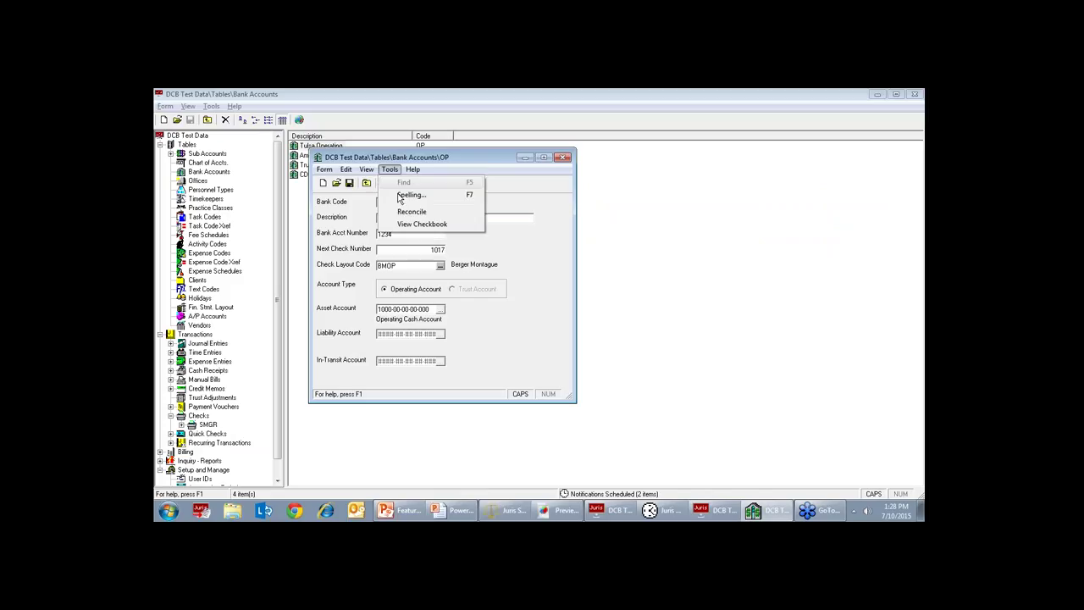
{"action": "left_click", "coordinate": [412, 211]}
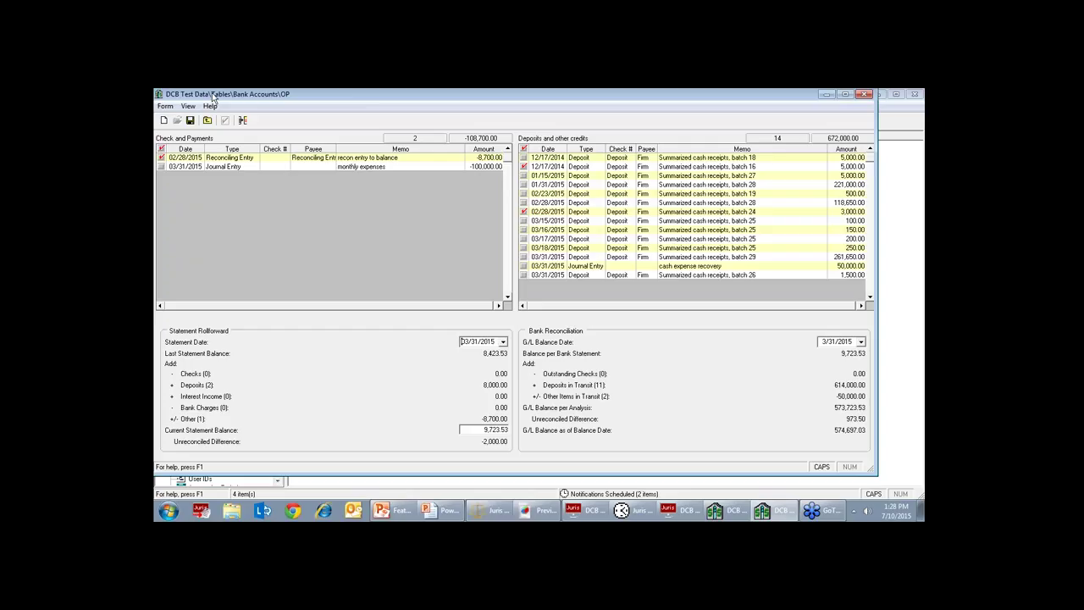
{"action": "left_click", "coordinate": [206, 119]}
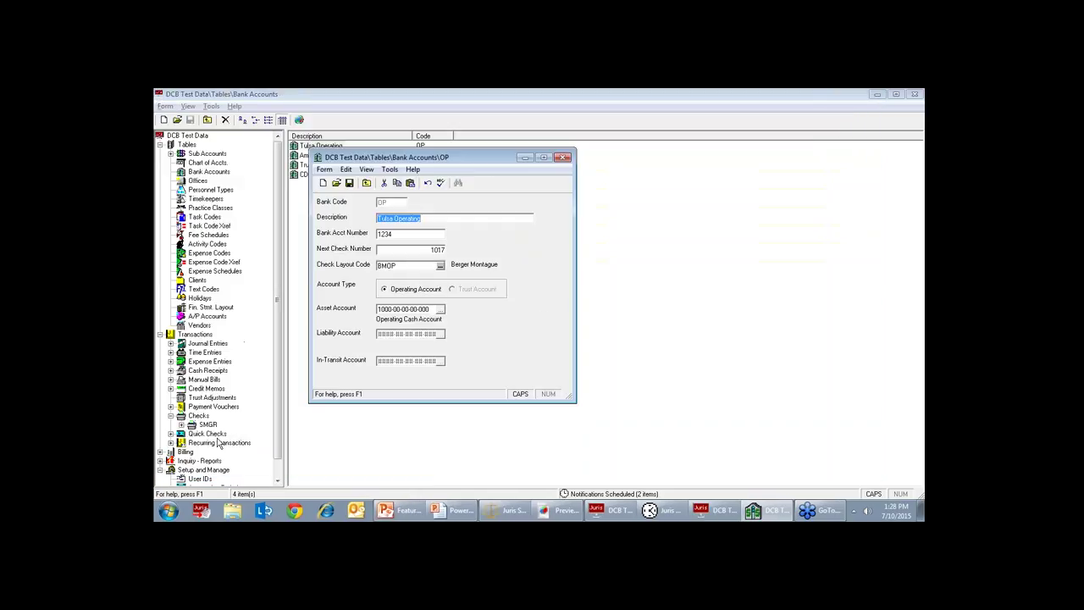
{"action": "left_click", "coordinate": [199, 416]}
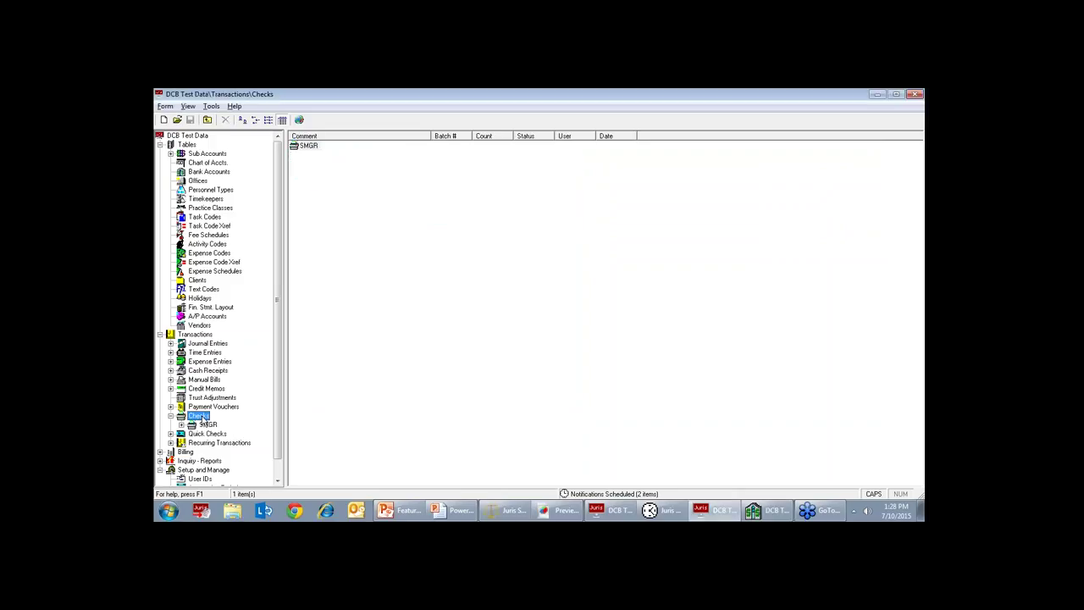
- Check the Accounting Periods and Set Current Period dialog, then display the Checks batch list with SMGR
{"action": "left_click", "coordinate": [216, 470]}
{"action": "left_click", "coordinate": [234, 472]}
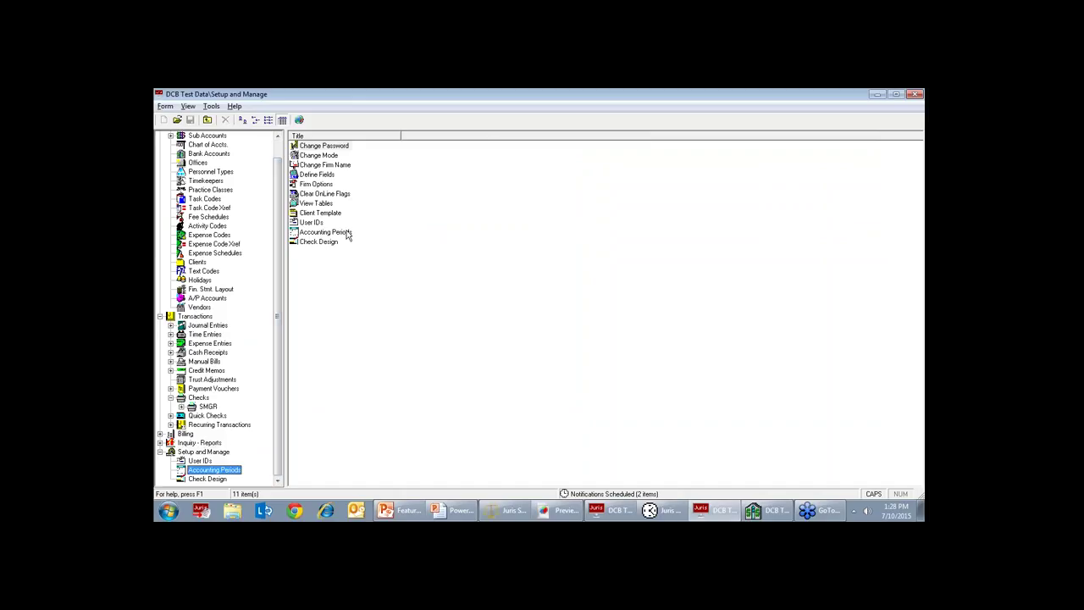
{"action": "left_click", "coordinate": [211, 106]}
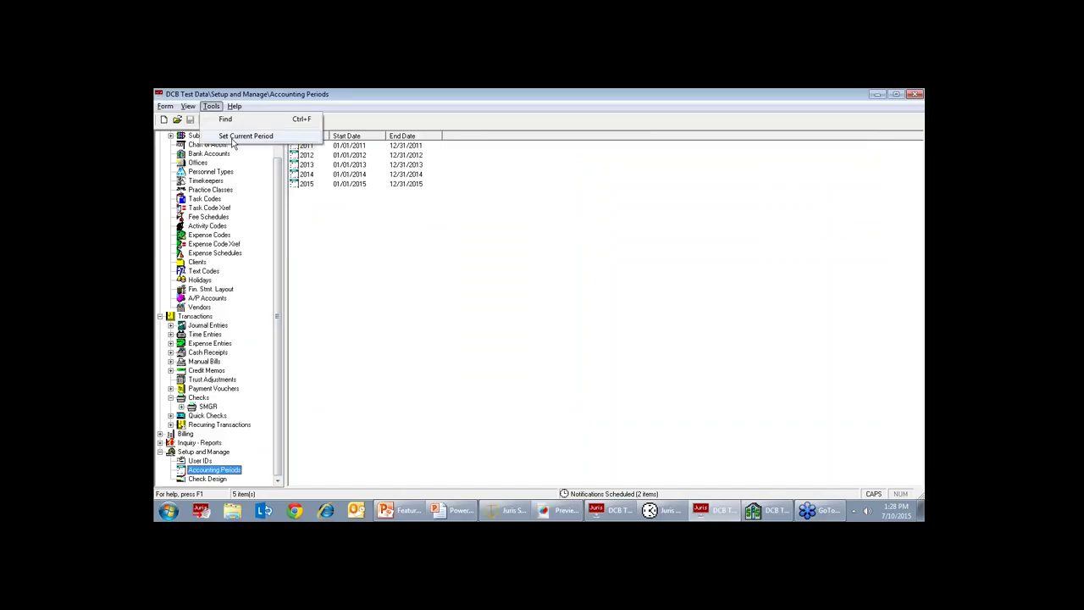
{"action": "left_click", "coordinate": [242, 136]}
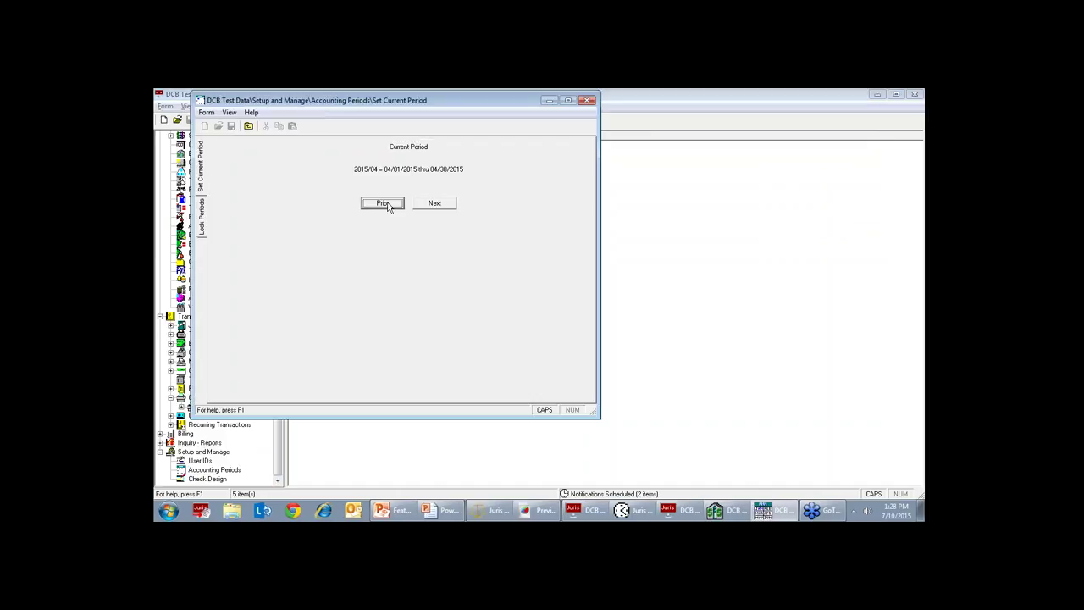
{"action": "left_click", "coordinate": [251, 128]}
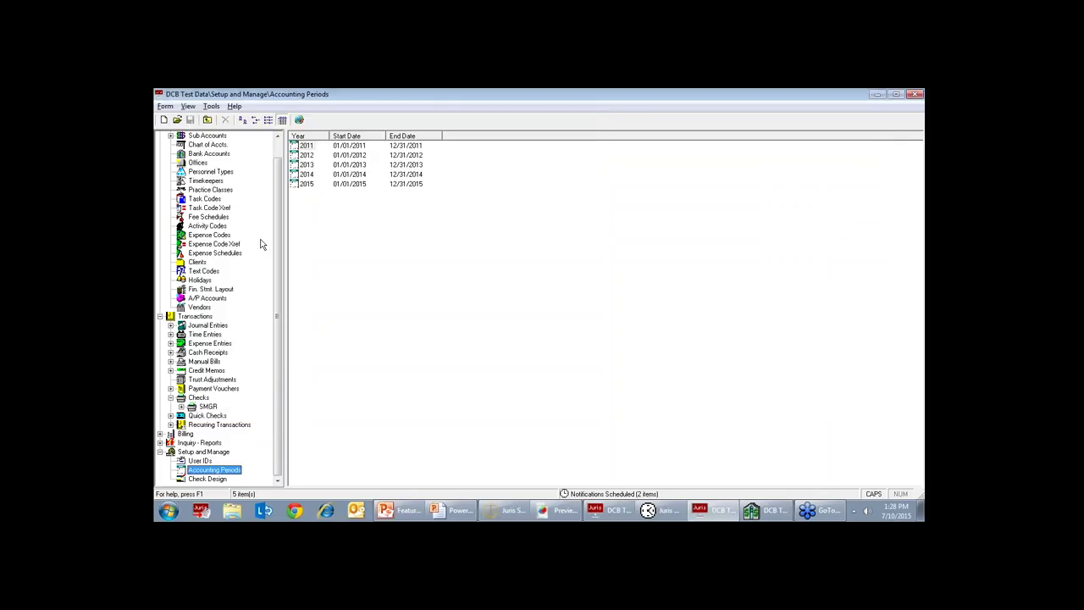
{"action": "left_click", "coordinate": [203, 398]}
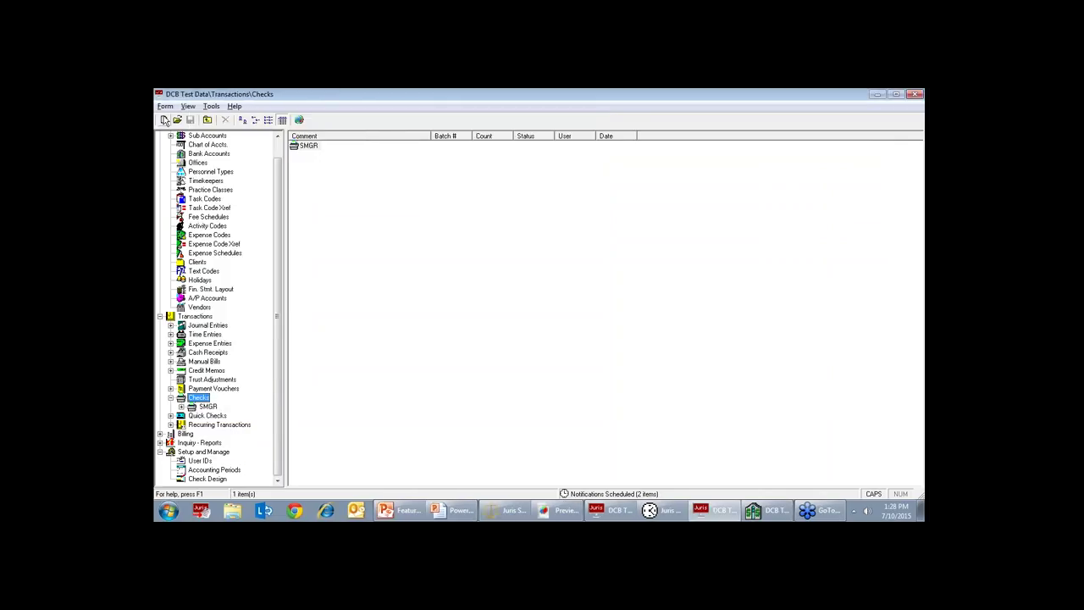
- Start a new check batch on the Tulsa Operating (OP) account with payment date 07/10/2015
{"action": "left_click", "coordinate": [165, 121]}
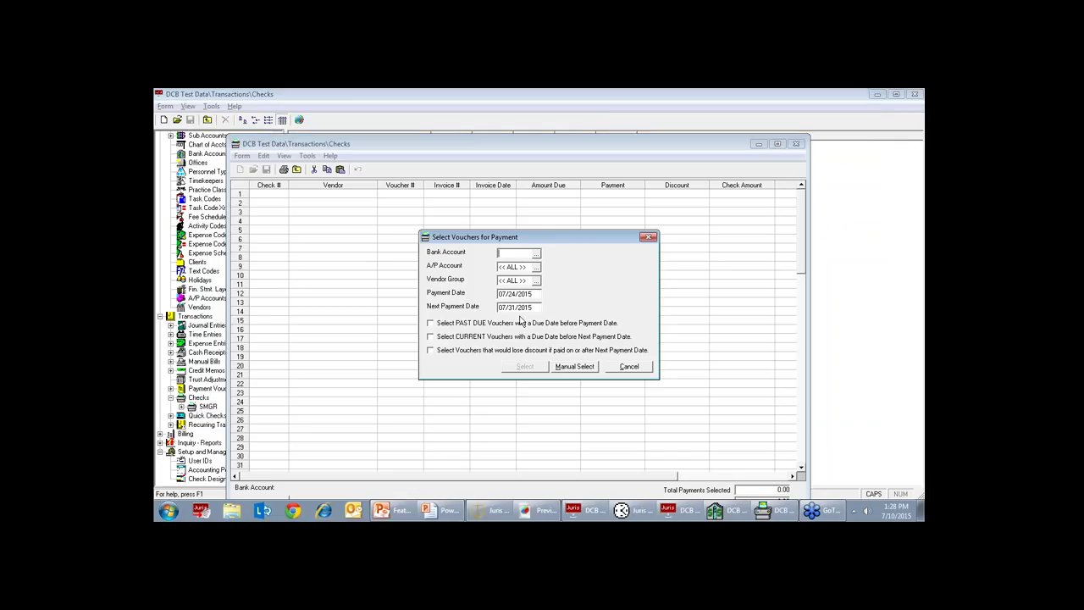
{"action": "left_click", "coordinate": [430, 324]}
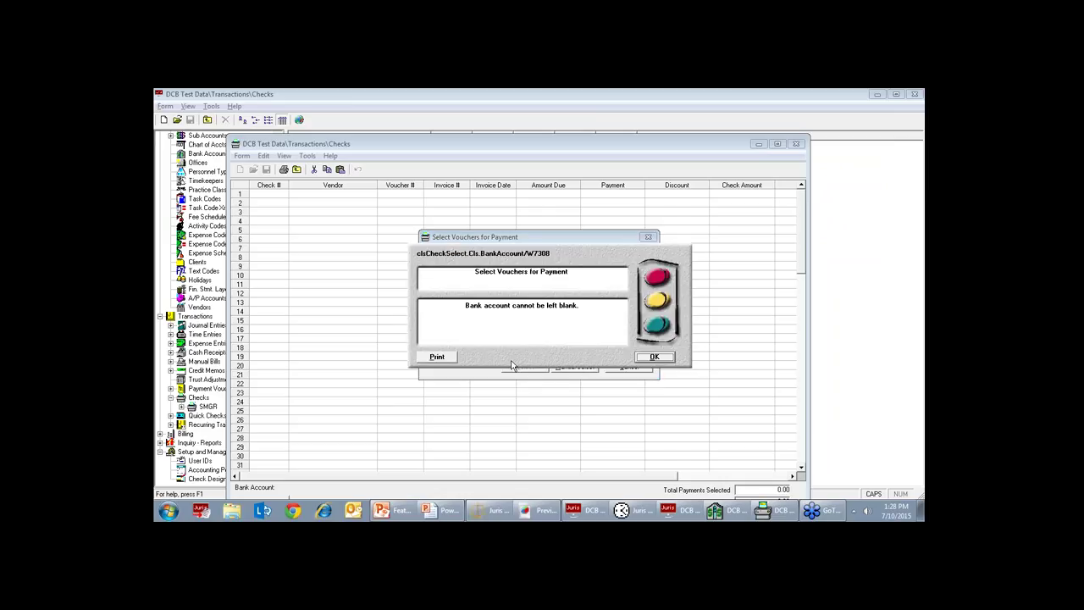
{"action": "left_click", "coordinate": [655, 357]}
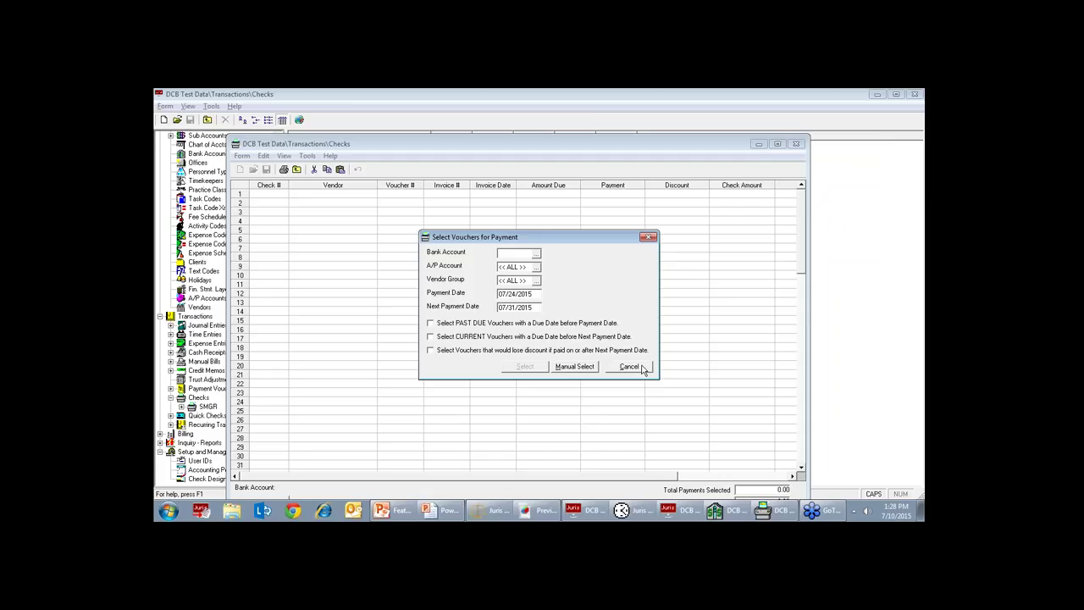
{"action": "left_click", "coordinate": [535, 254]}
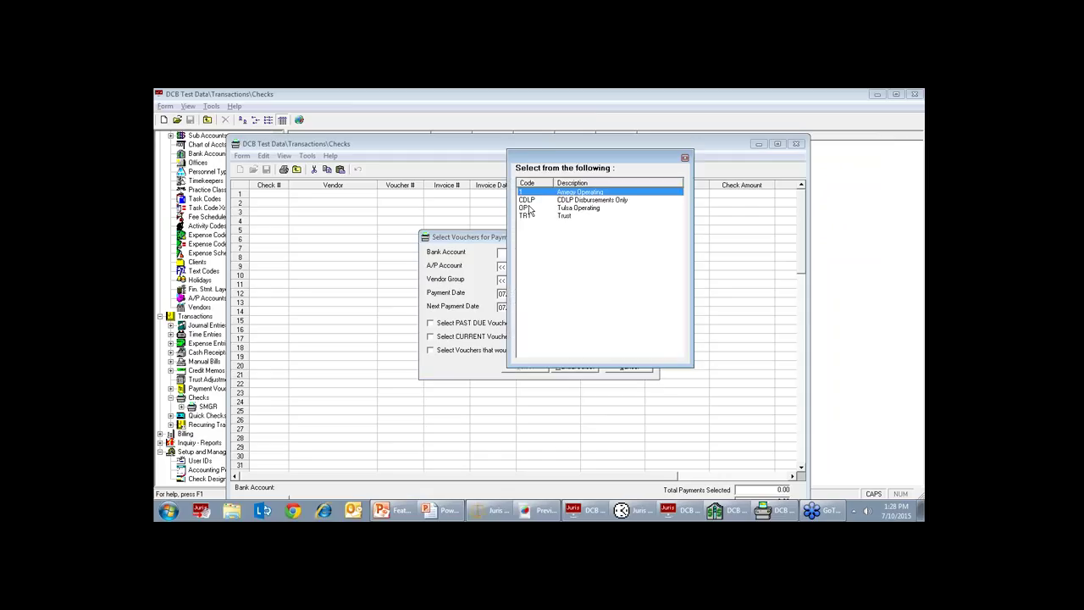
{"action": "double_click", "coordinate": [530, 209]}
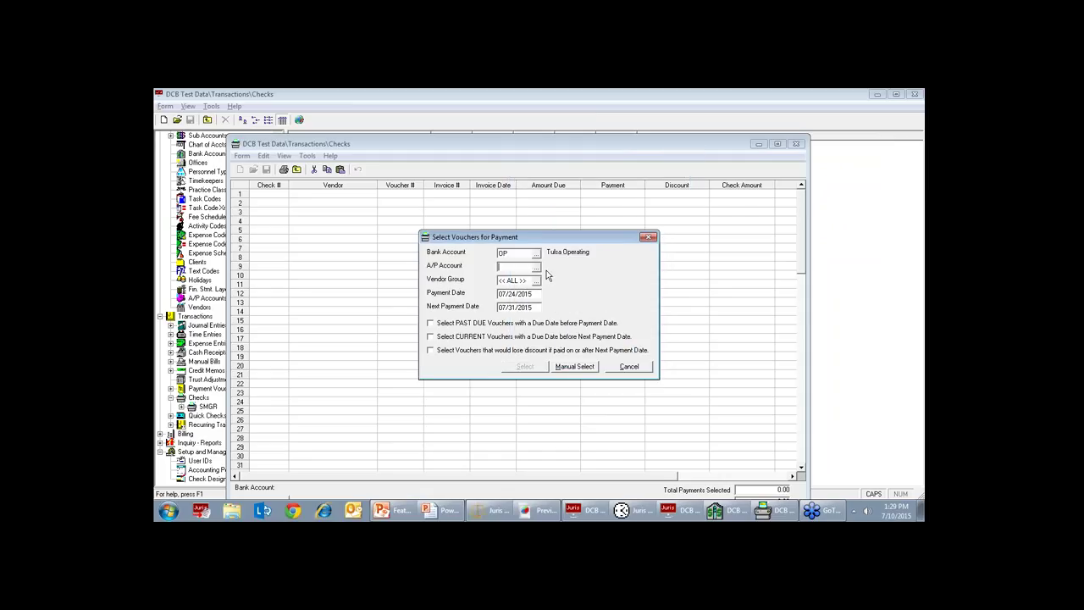
{"action": "key", "text": "Tab"}
{"action": "key", "text": "Tab"}
{"action": "type", "text": "07/10/2015"}
{"action": "key", "text": "Tab"}
- Select past-due, current, and discount-losing vouchers for payment
{"action": "left_click", "coordinate": [429, 323]}
{"action": "left_click", "coordinate": [429, 336]}
{"action": "left_click", "coordinate": [430, 350]}
{"action": "left_click", "coordinate": [525, 366]}
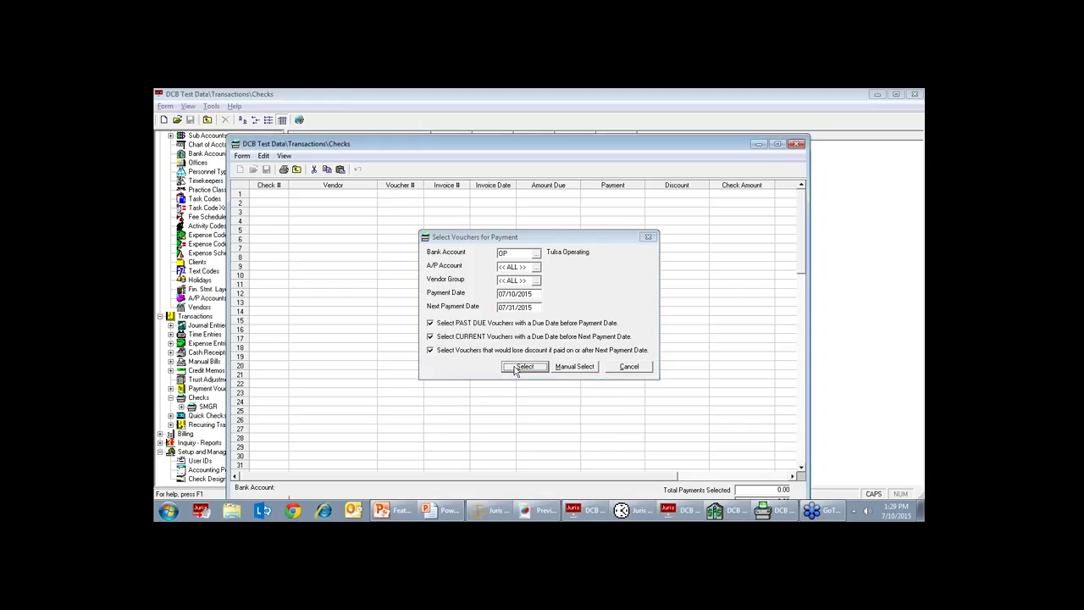
- Close the print options and the empty checks form, returning to the DCB Test Data root
{"action": "left_click", "coordinate": [241, 156]}
{"action": "mouse_move", "coordinate": [257, 169]}
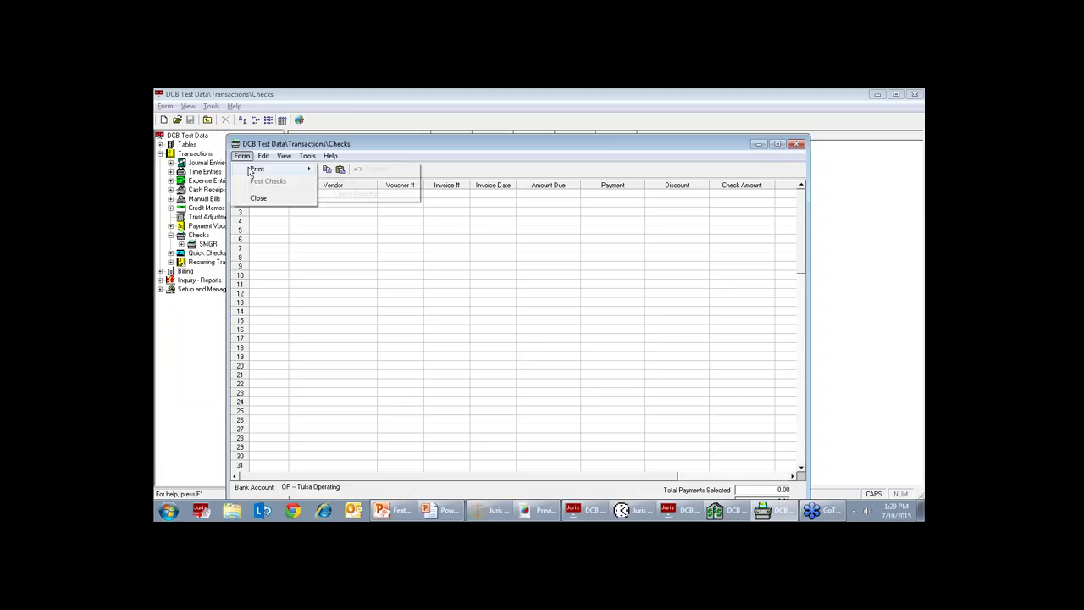
{"action": "left_click", "coordinate": [350, 257]}
{"action": "left_click", "coordinate": [297, 170]}
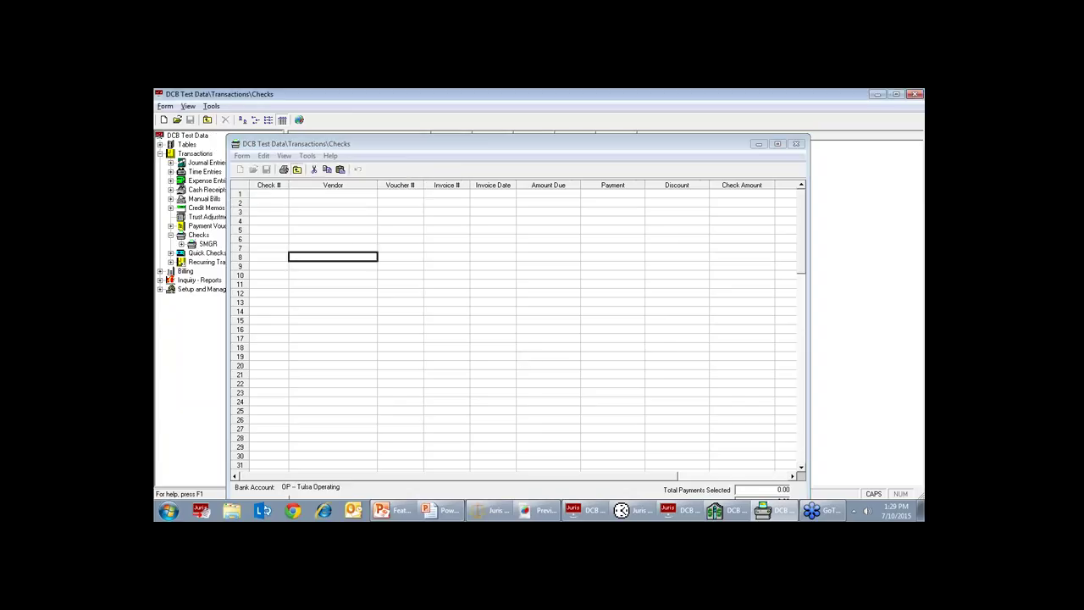
{"action": "left_click_drag", "start_coordinate": [278, 175], "coordinate": [270, 174]}
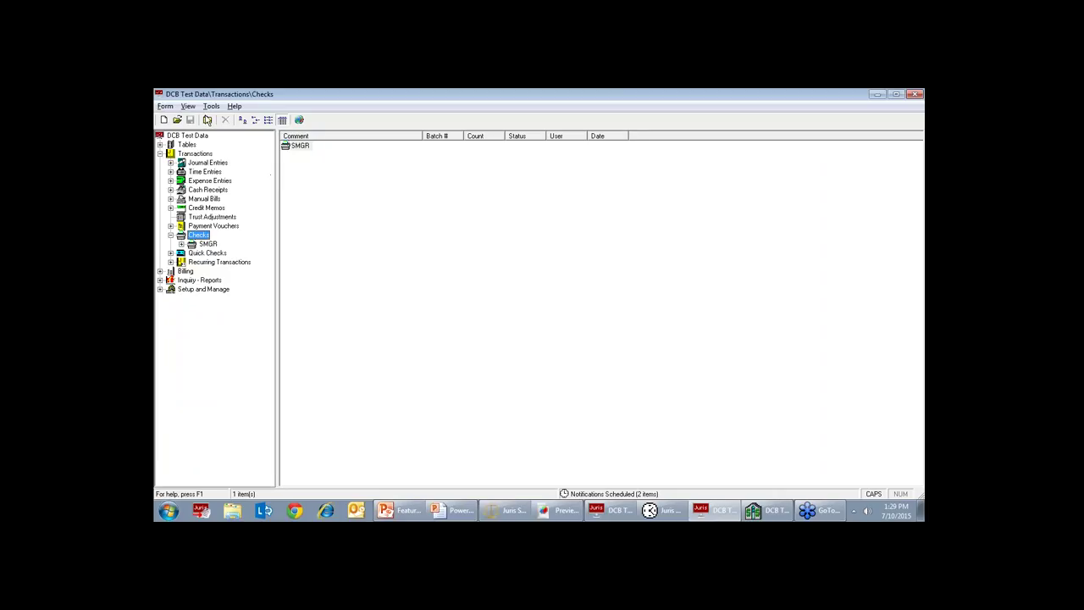
{"action": "left_click", "coordinate": [206, 120]}
{"action": "left_click", "coordinate": [206, 119]}
- Expand Tables and Setup and Manage, and view the Accounting Periods table
{"action": "left_click", "coordinate": [162, 154]}
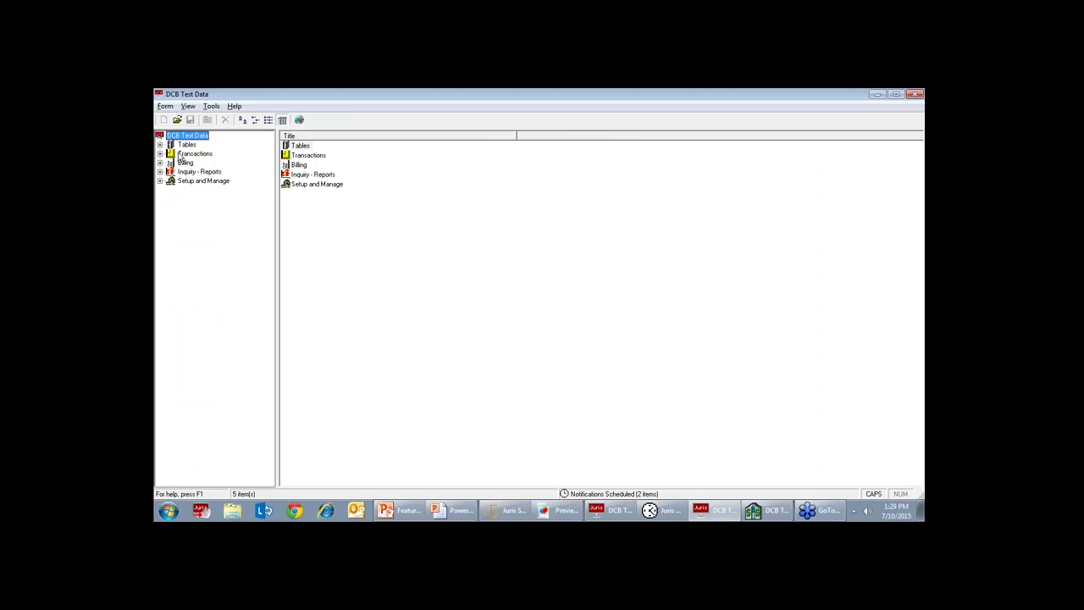
{"action": "double_click", "coordinate": [188, 146]}
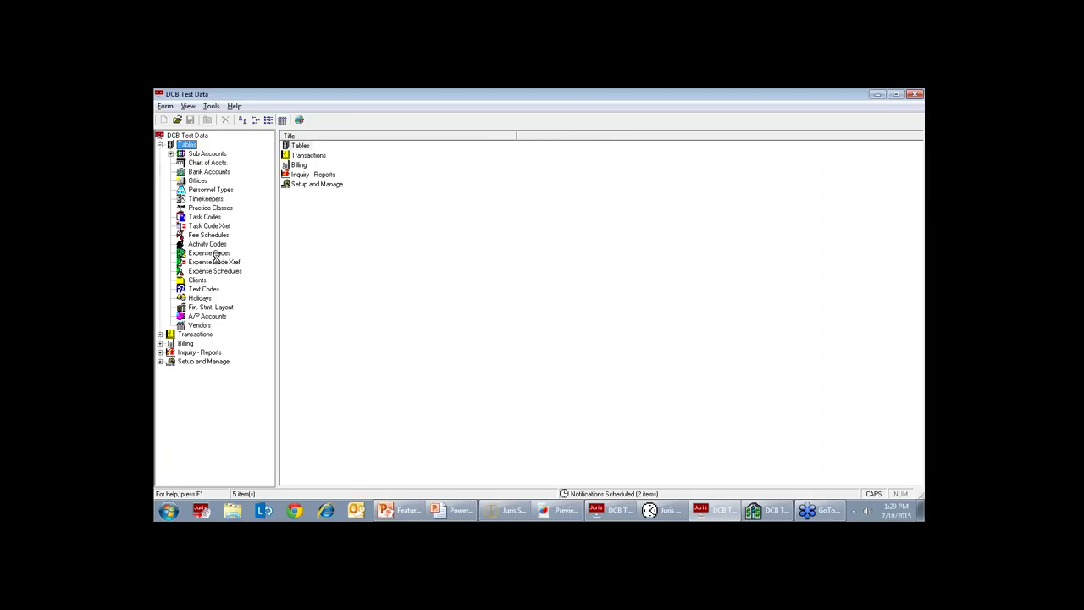
{"action": "double_click", "coordinate": [203, 363]}
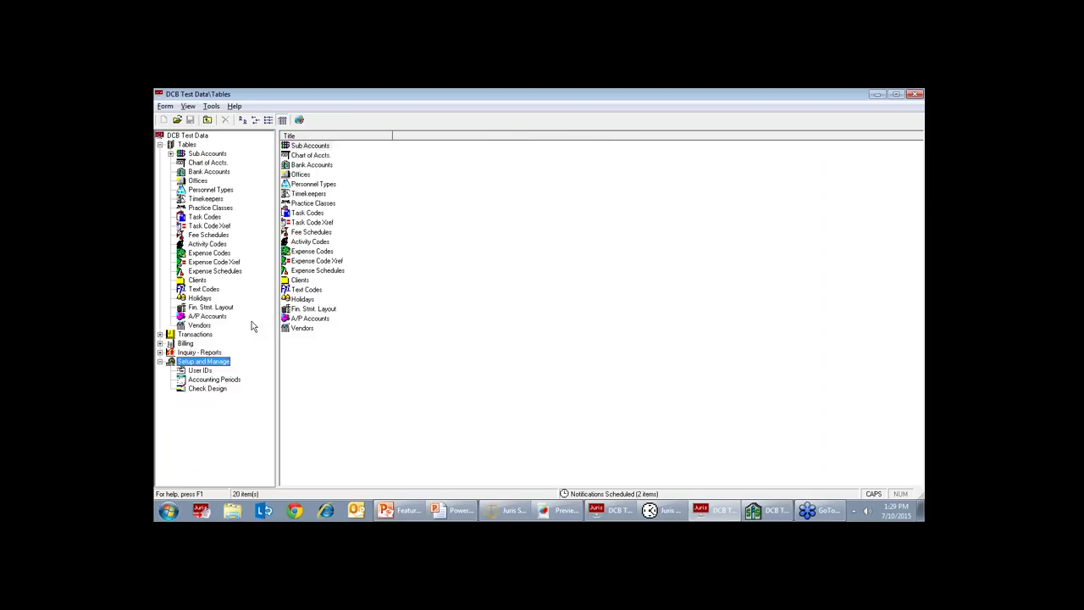
{"action": "double_click", "coordinate": [310, 233]}
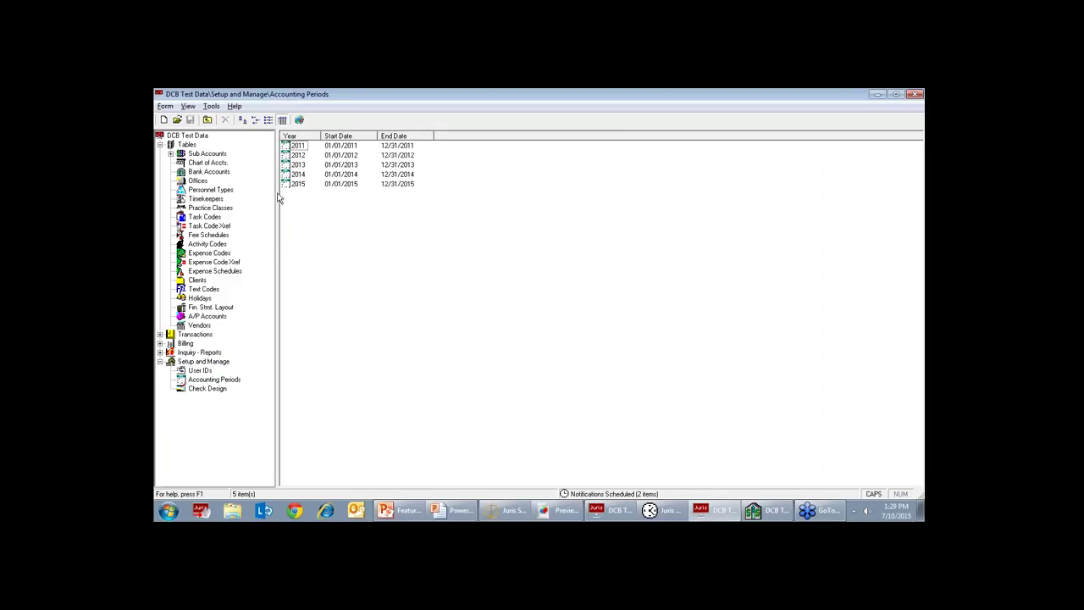
- Open the CBS Time Entries batches showing 2013-07, then collapse the tree branches
{"action": "double_click", "coordinate": [195, 334]}
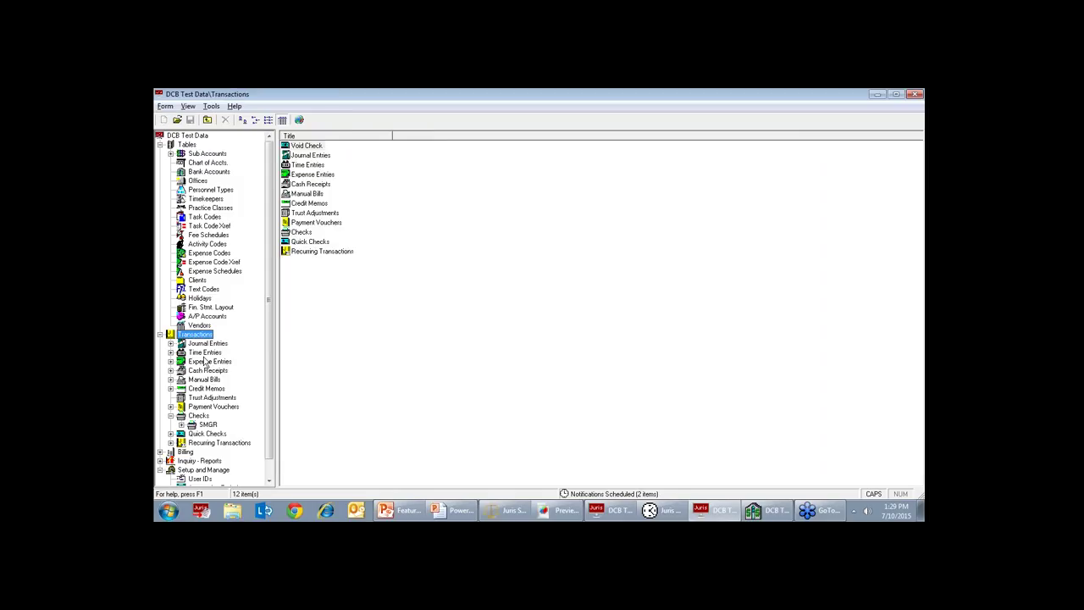
{"action": "double_click", "coordinate": [205, 353]}
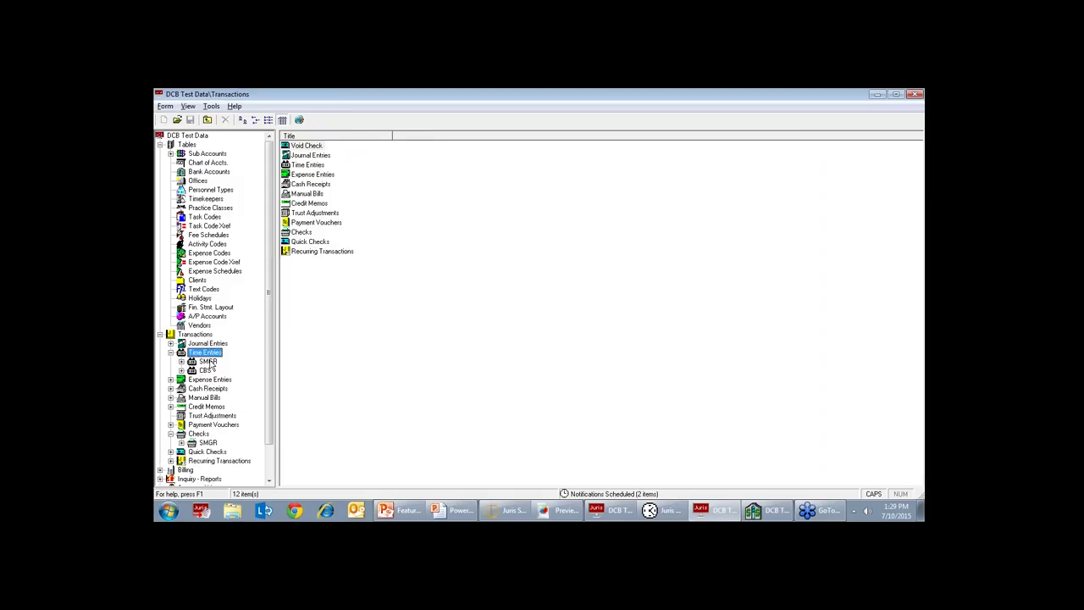
{"action": "key", "text": "Down"}
{"action": "key", "text": "Down"}
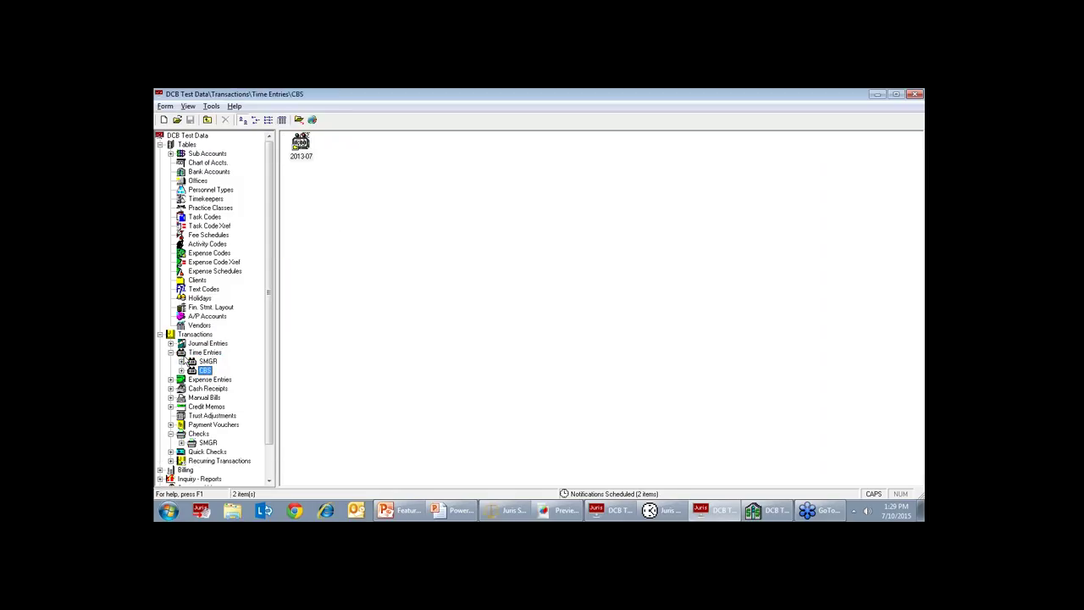
{"action": "left_click", "coordinate": [170, 351]}
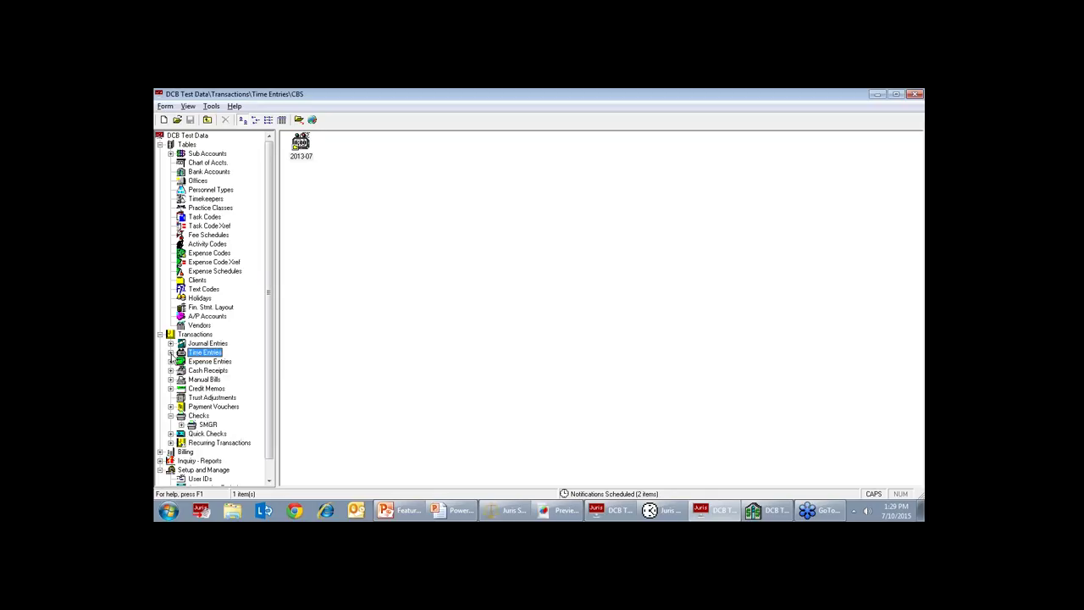
{"action": "left_click", "coordinate": [160, 334]}
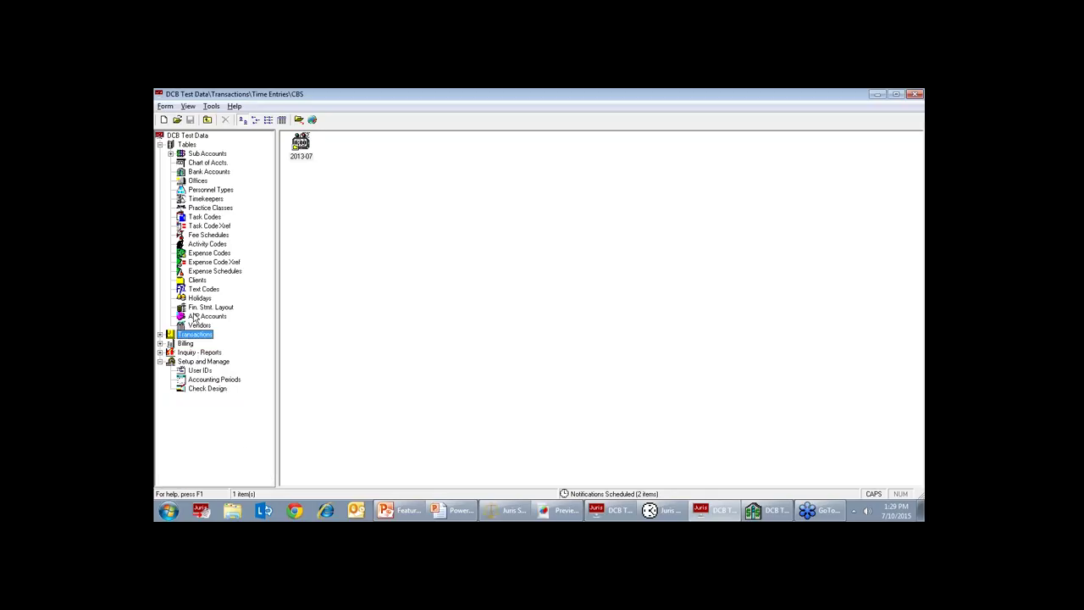
{"action": "left_click", "coordinate": [160, 145]}
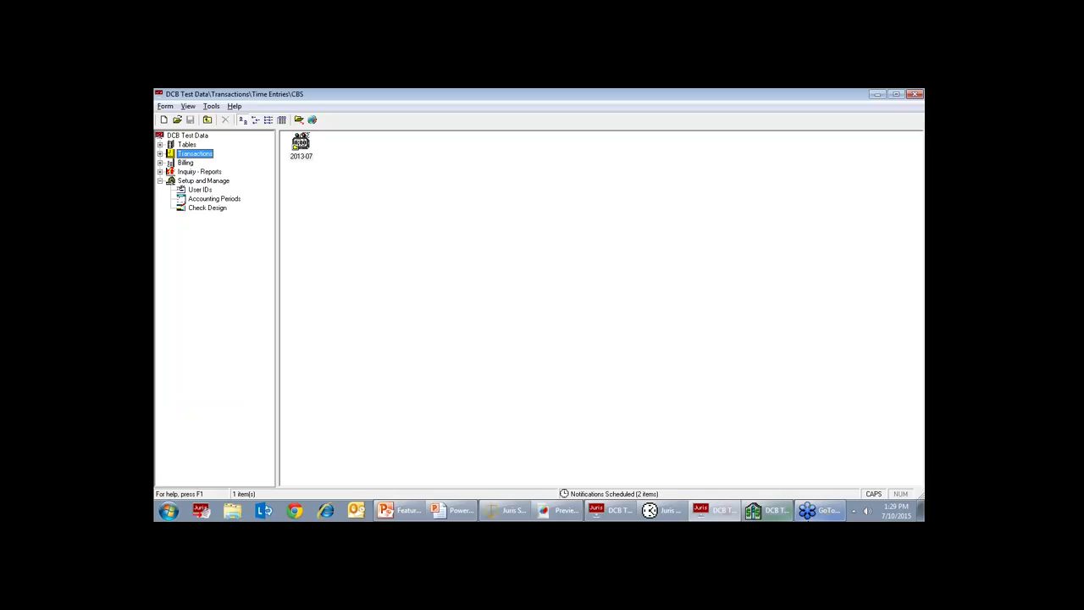
{"action": "left_click", "coordinate": [785, 514]}
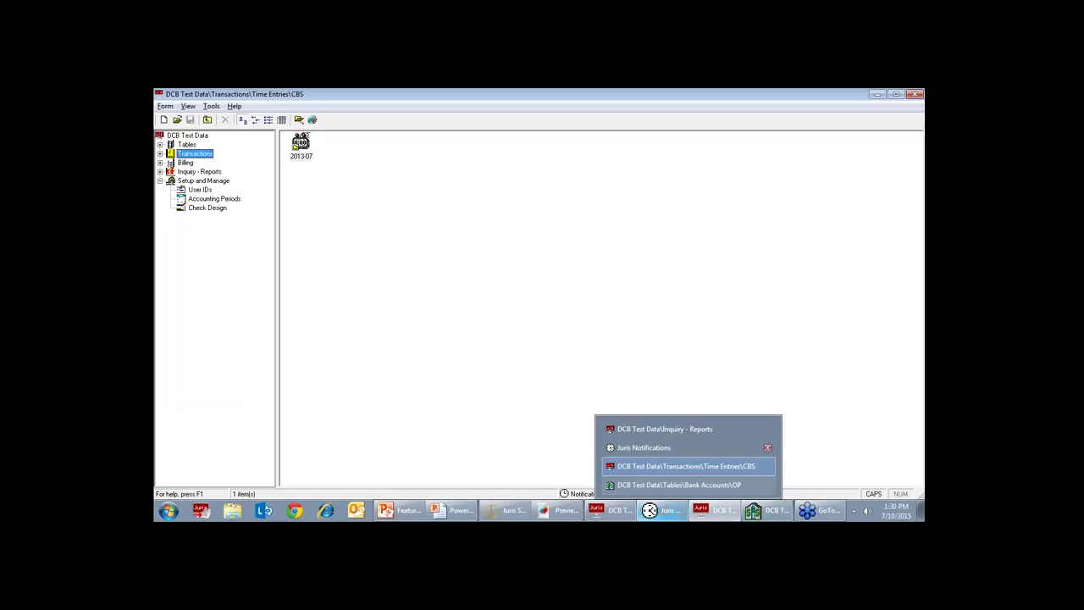
- Show the PowerPoint deck full screen and advance to the final slide 18, Juris HELP
{"action": "left_click", "coordinate": [460, 508]}
{"action": "left_click", "coordinate": [423, 484]}
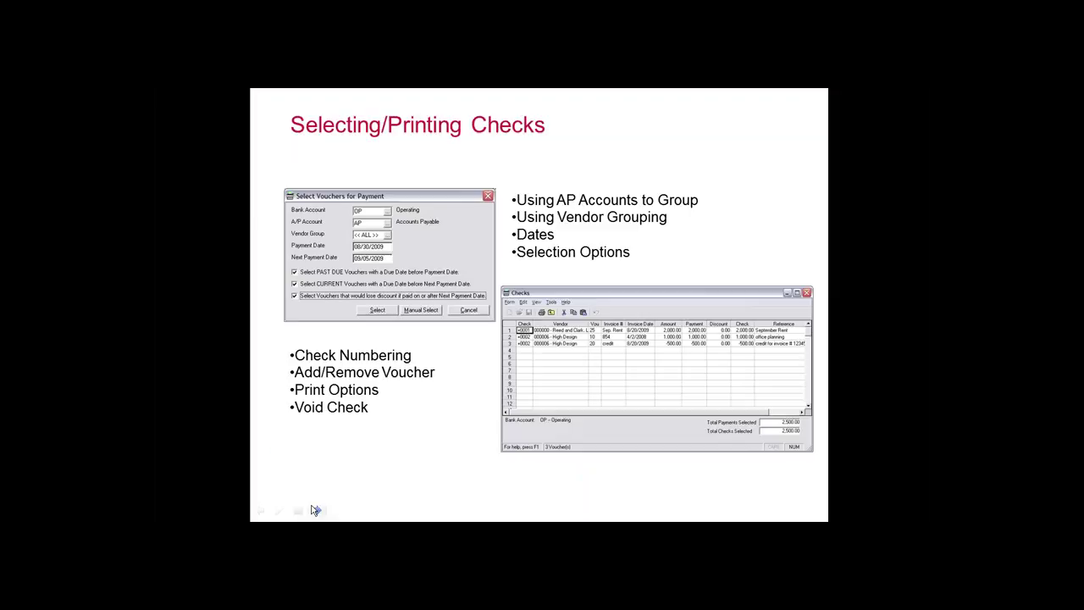
{"action": "key", "text": "Page_Down"}
{"action": "key", "text": "Page_Down"}
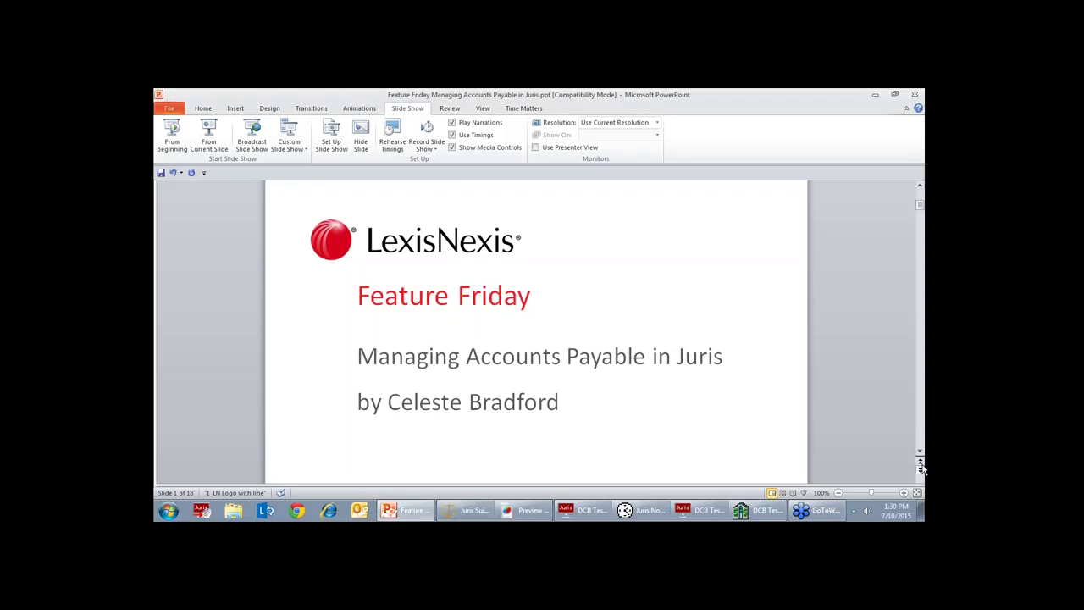
{"action": "left_click_drag", "start_coordinate": [922, 206], "coordinate": [925, 475]}
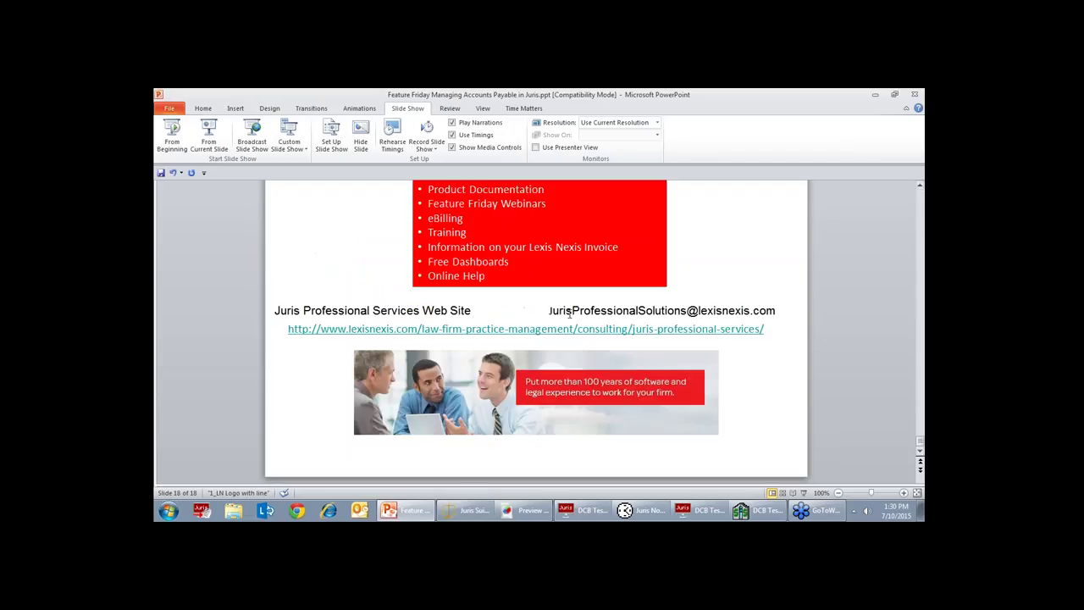